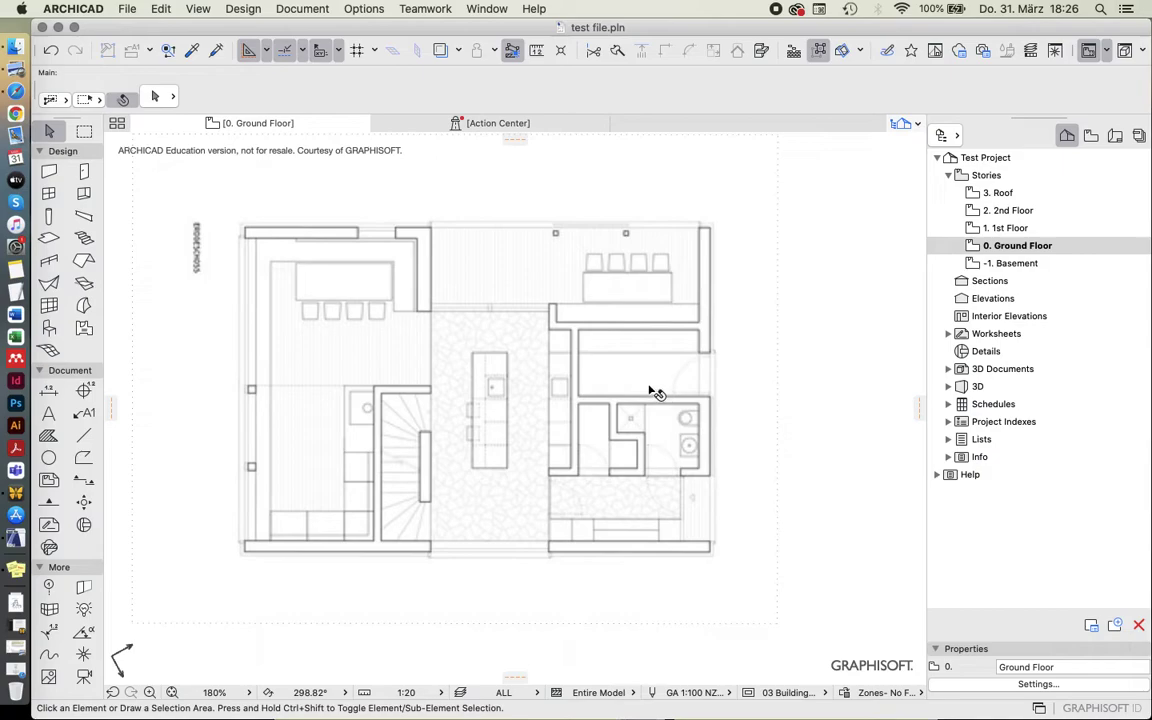
Draw a trial vertical wall down past the plan, then delete it.
scroll(592, 357, down, 3)
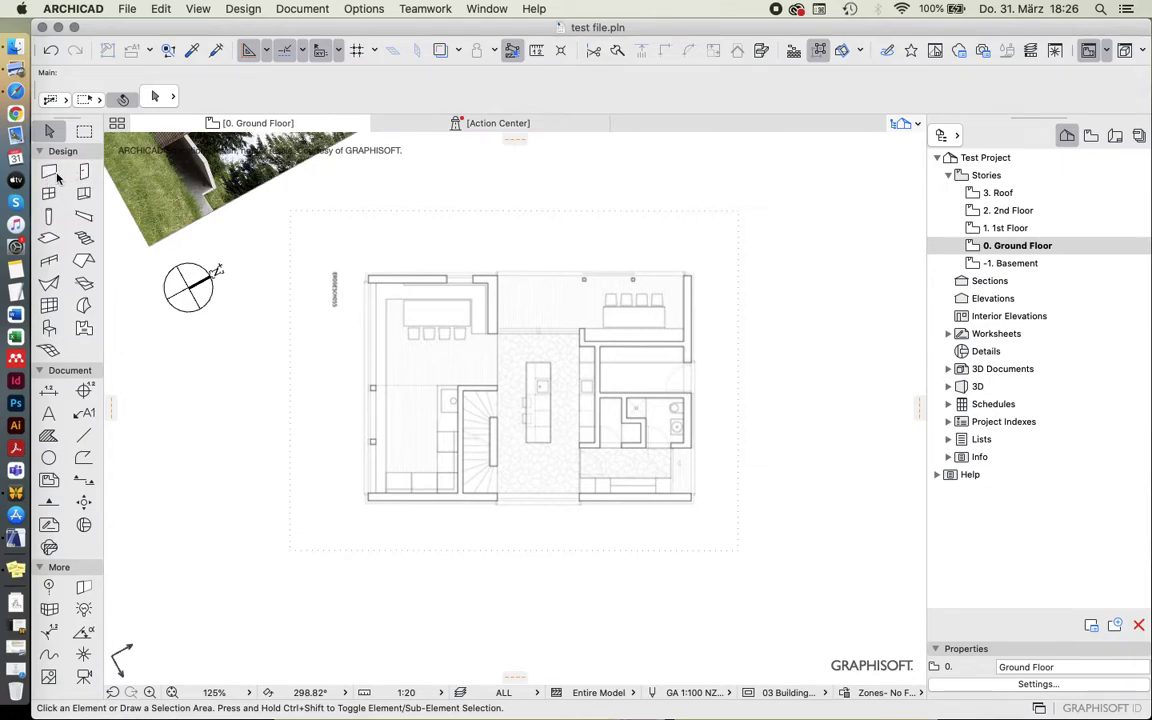
scroll(686, 293, up, 5)
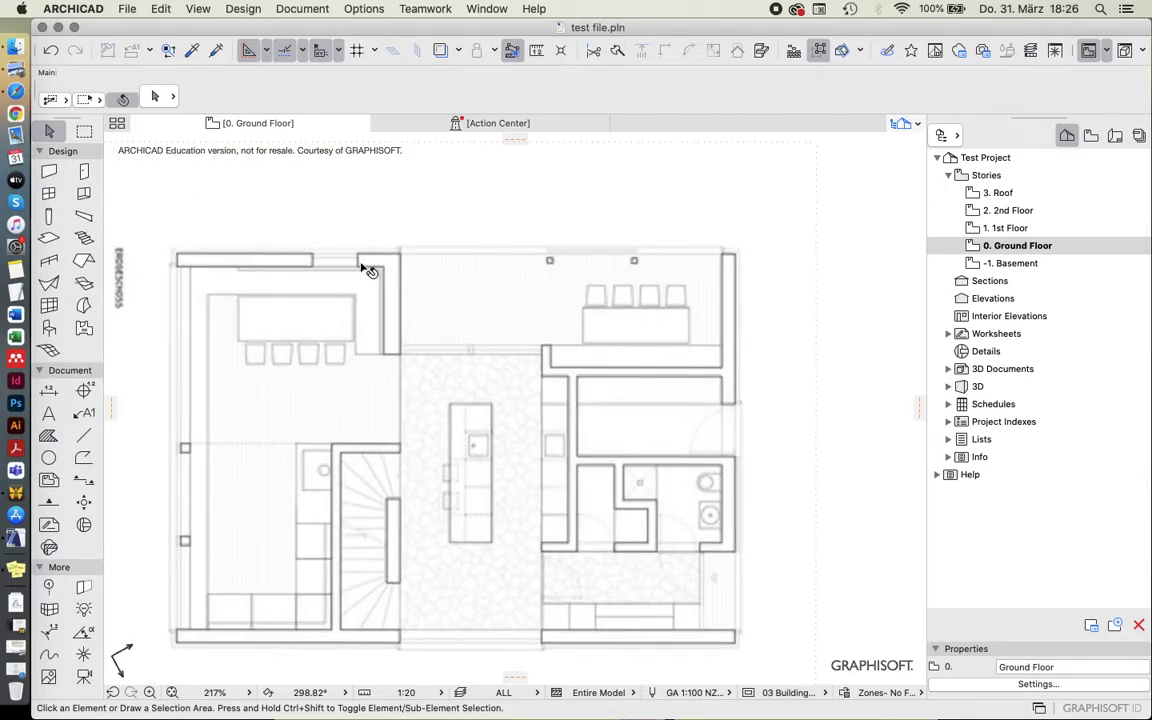
scroll(368, 268, down, 4)
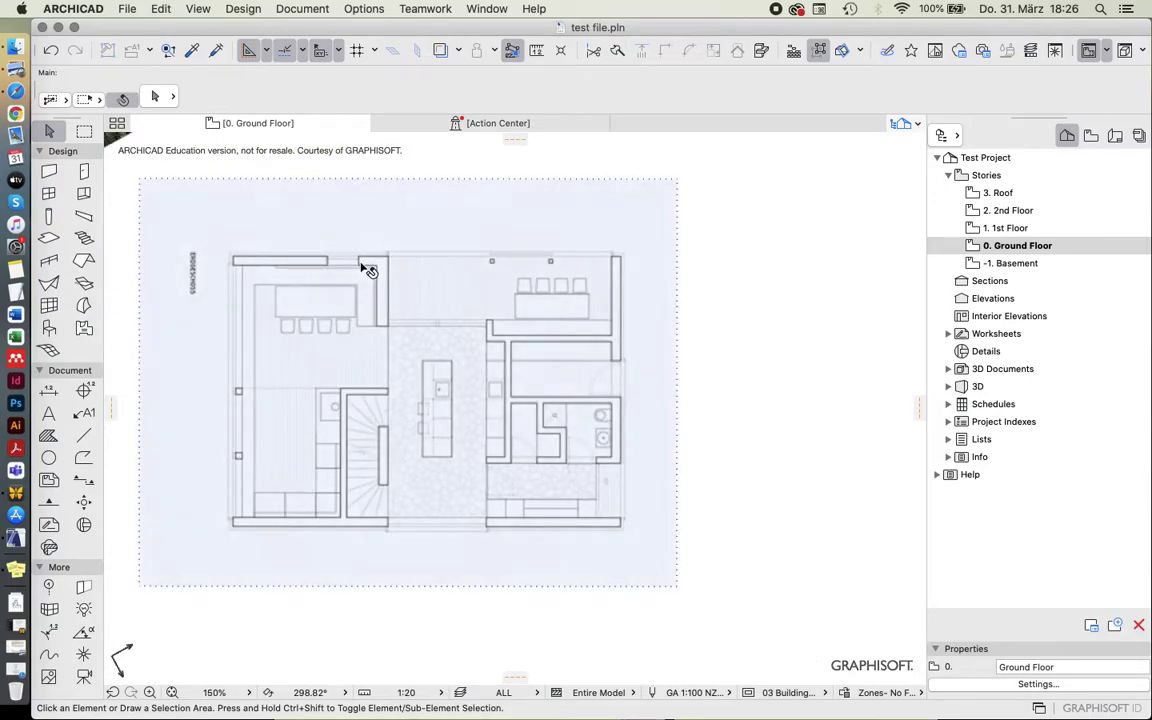
scroll(368, 270, down, 5)
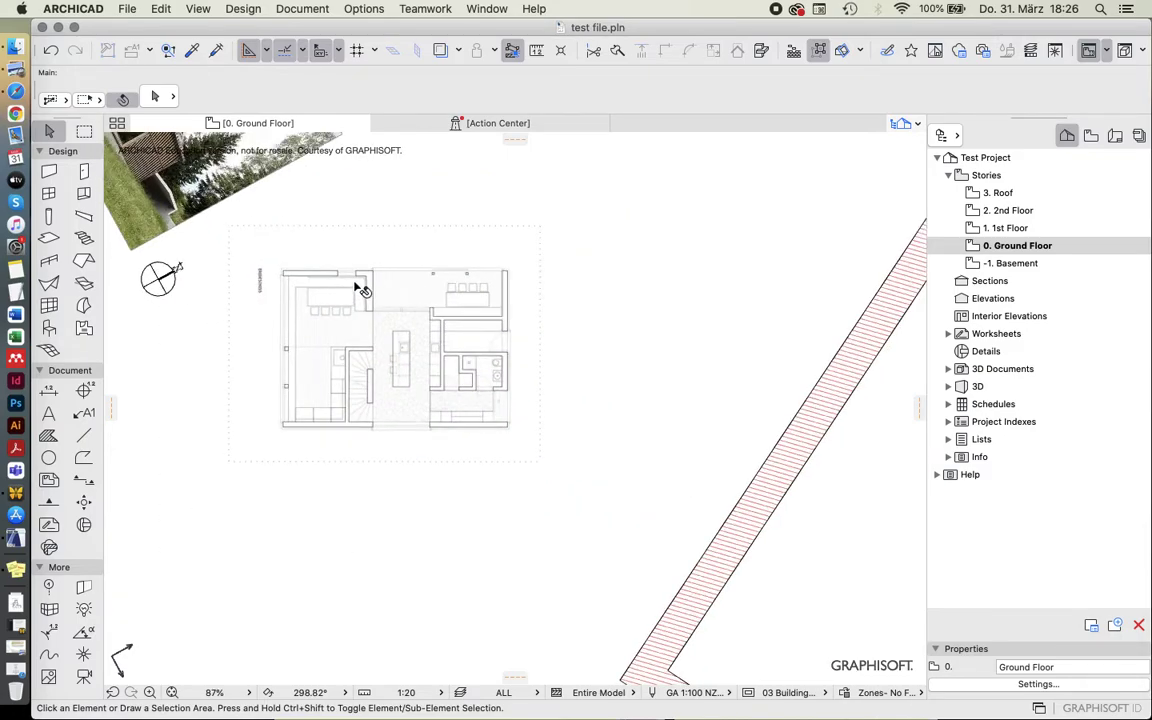
scroll(358, 297, up, 3)
scroll(350, 296, up, 3)
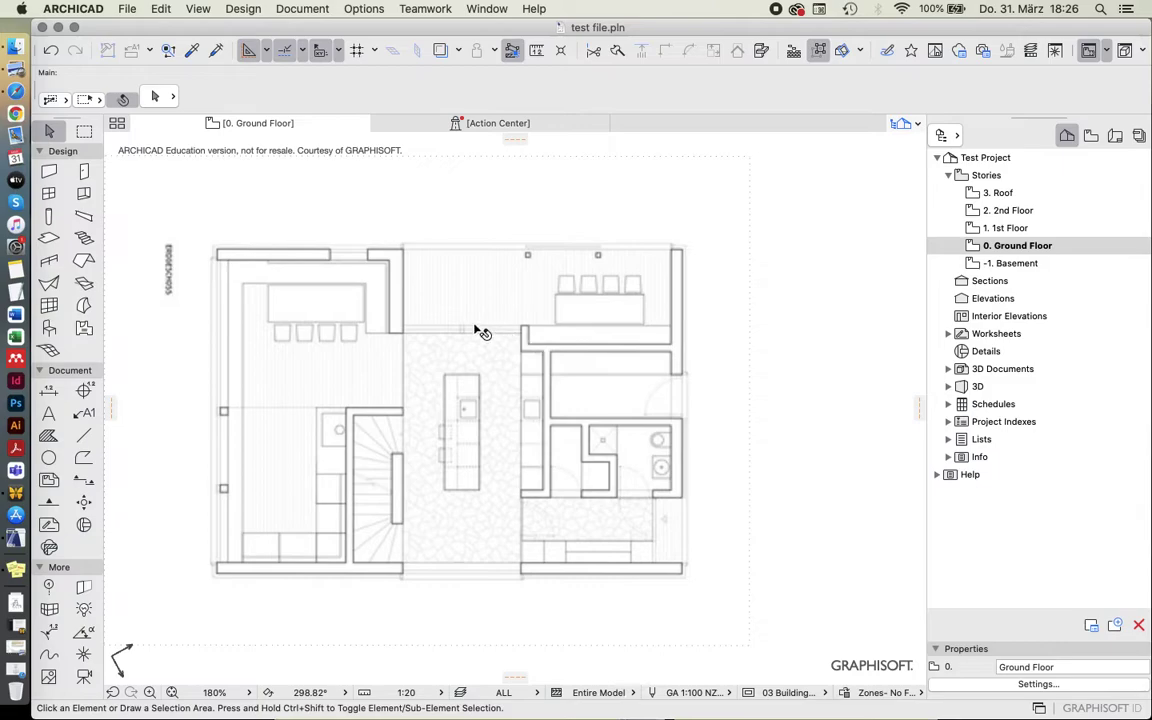
scroll(400, 331, down, 2)
scroll(400, 331, down, 4)
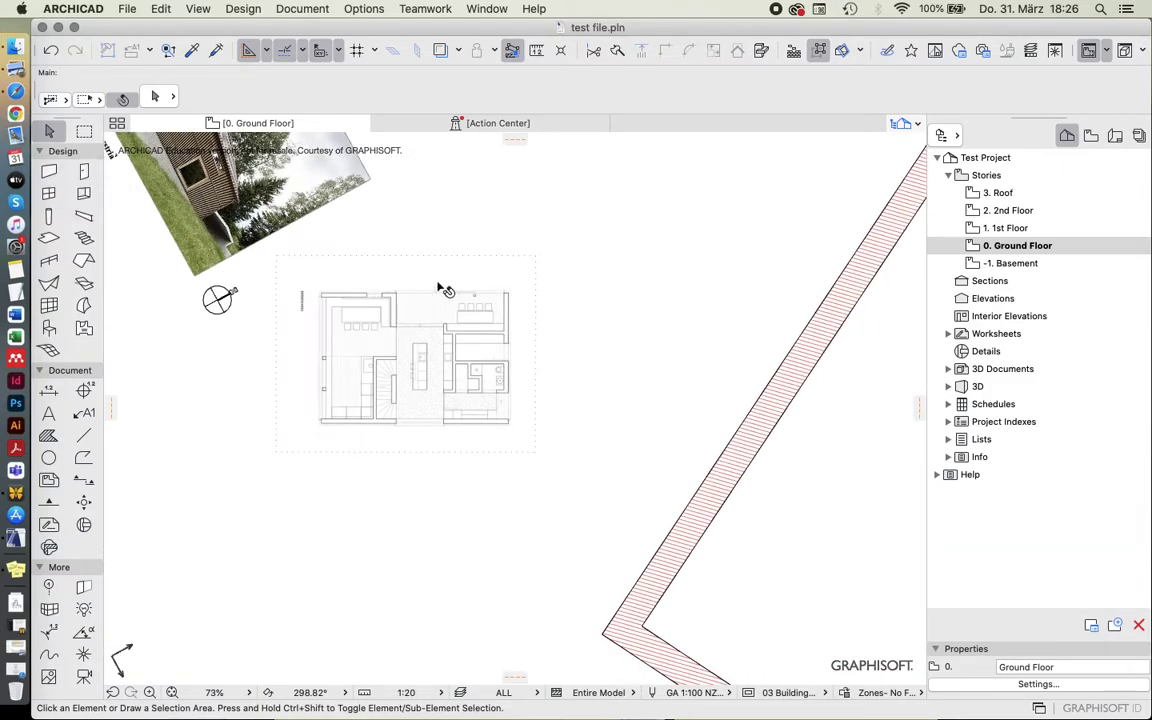
scroll(395, 289, up, 1)
scroll(395, 289, down, 1)
click(49, 172)
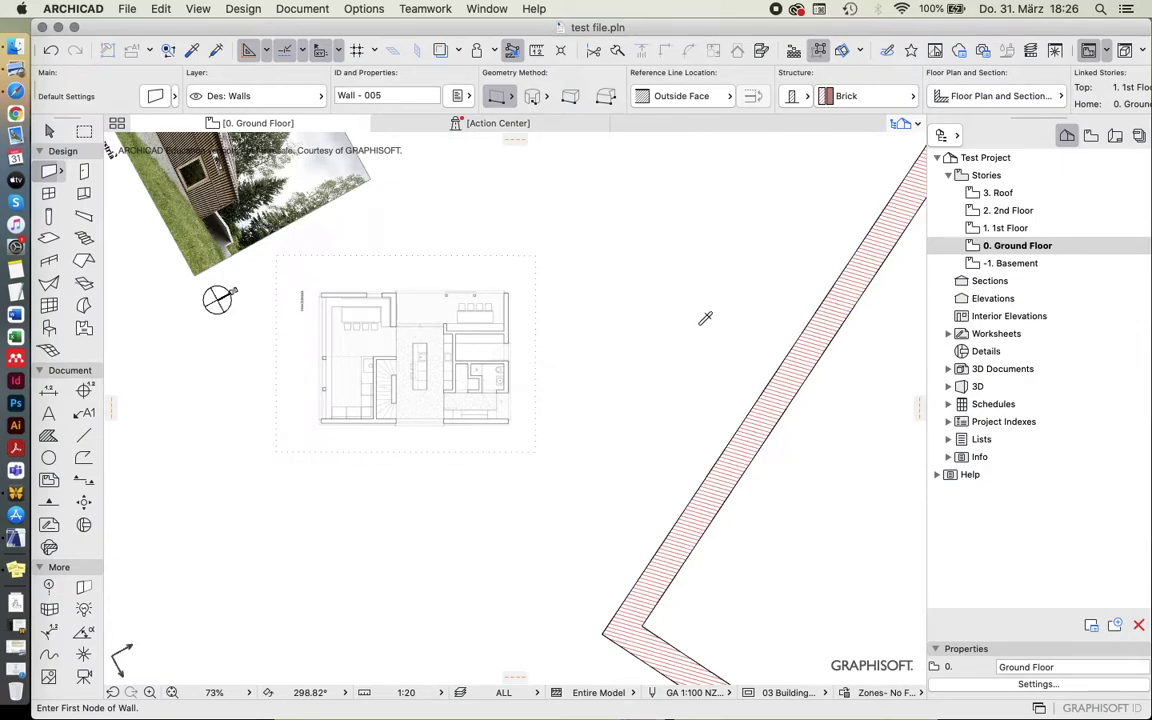
scroll(694, 329, down, 1)
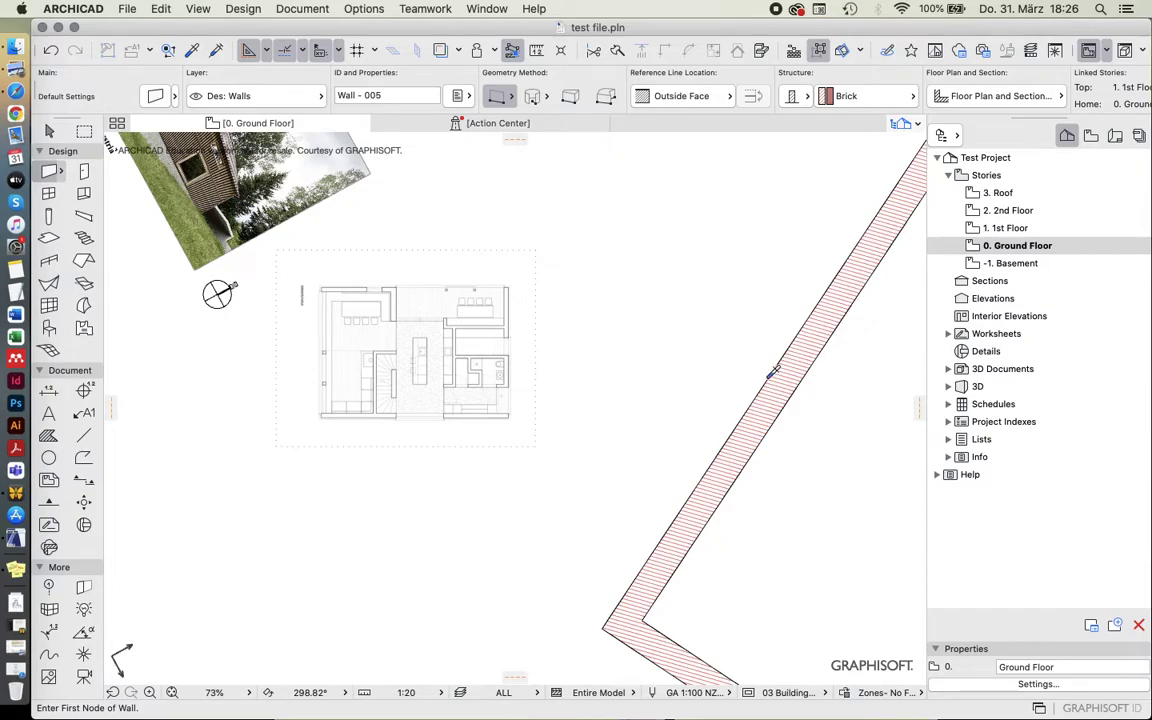
mouse_move(784, 385)
scroll(544, 445, down, 5)
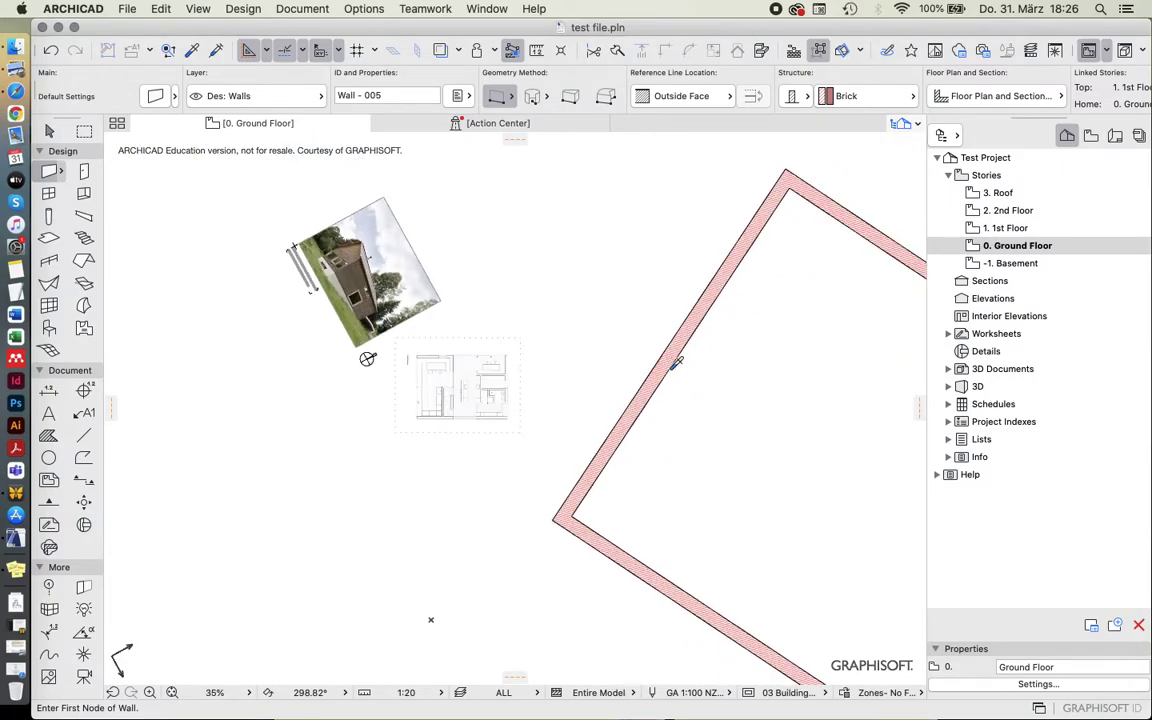
mouse_move(668, 365)
scroll(481, 404, up, 4)
scroll(481, 404, up, 1)
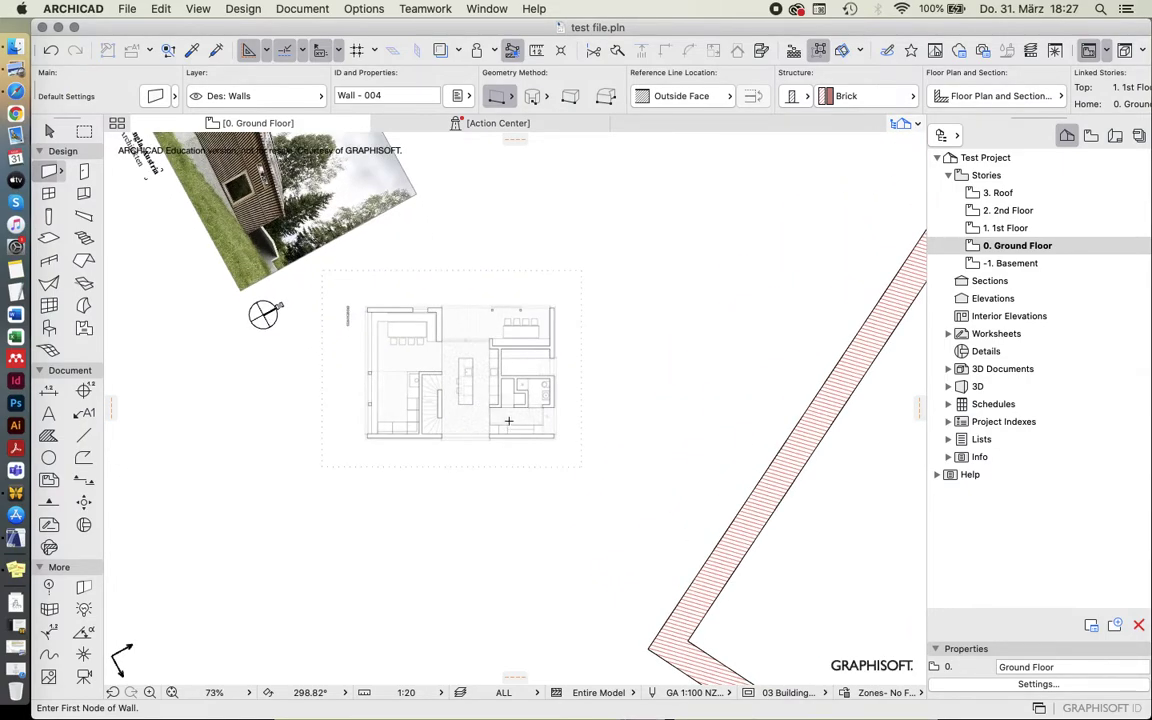
scroll(413, 383, up, 5)
click(403, 252)
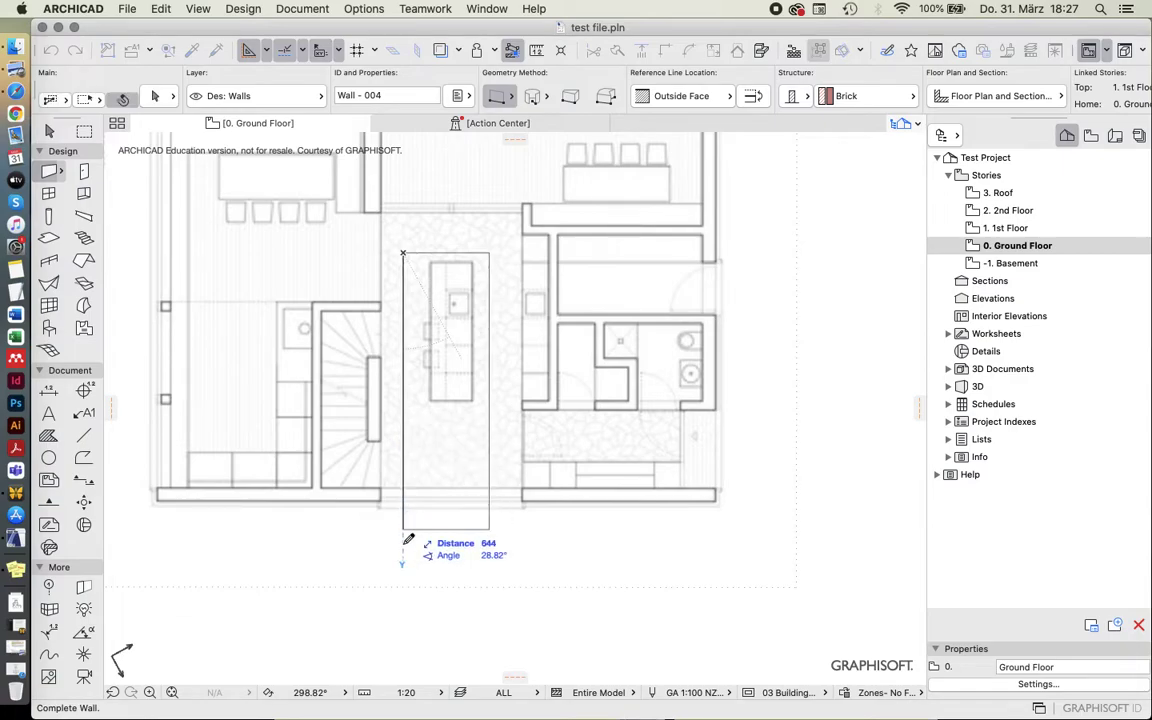
click(404, 622)
key(Escape)
click(470, 296)
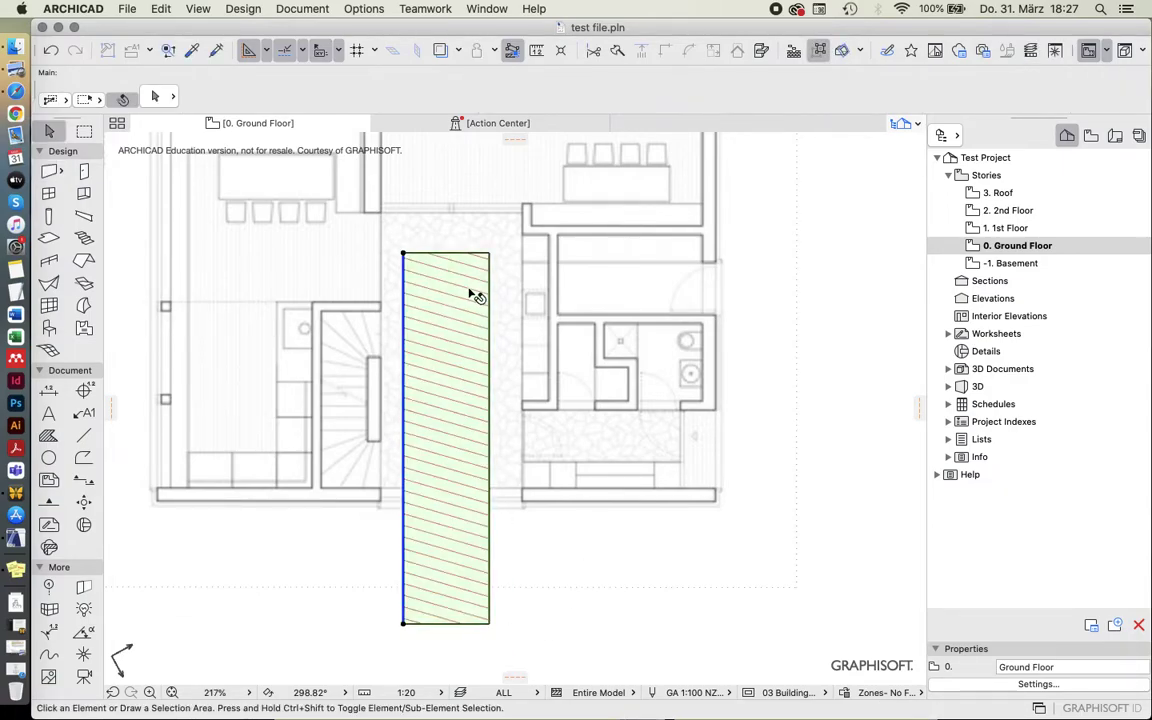
key(Delete)
Draw two trial circles beside the plan image.
scroll(490, 350, down, 5)
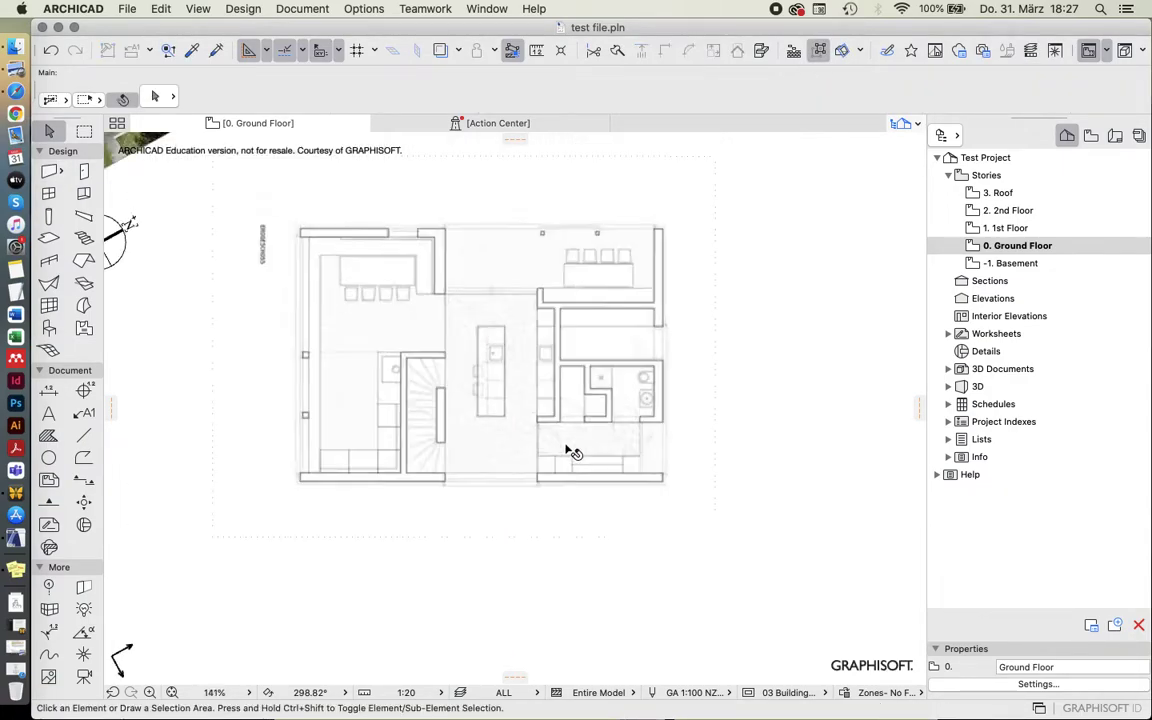
scroll(337, 352, up, 1)
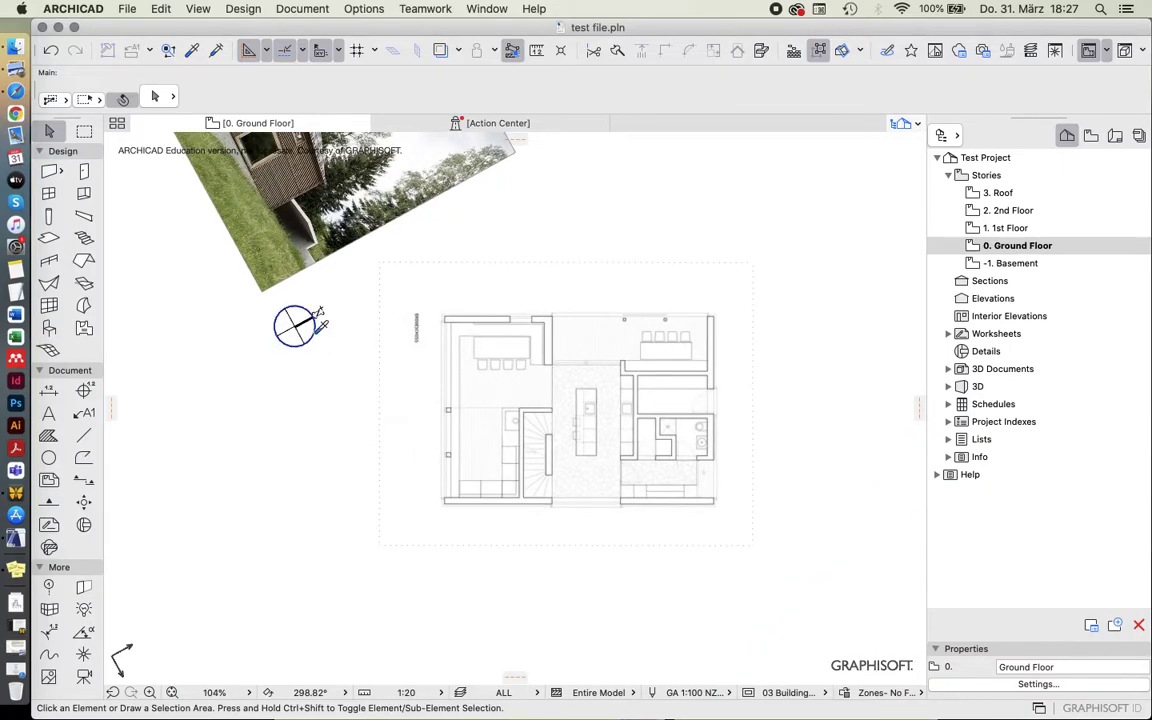
alt+click(316, 326)
scroll(261, 321, up, 6)
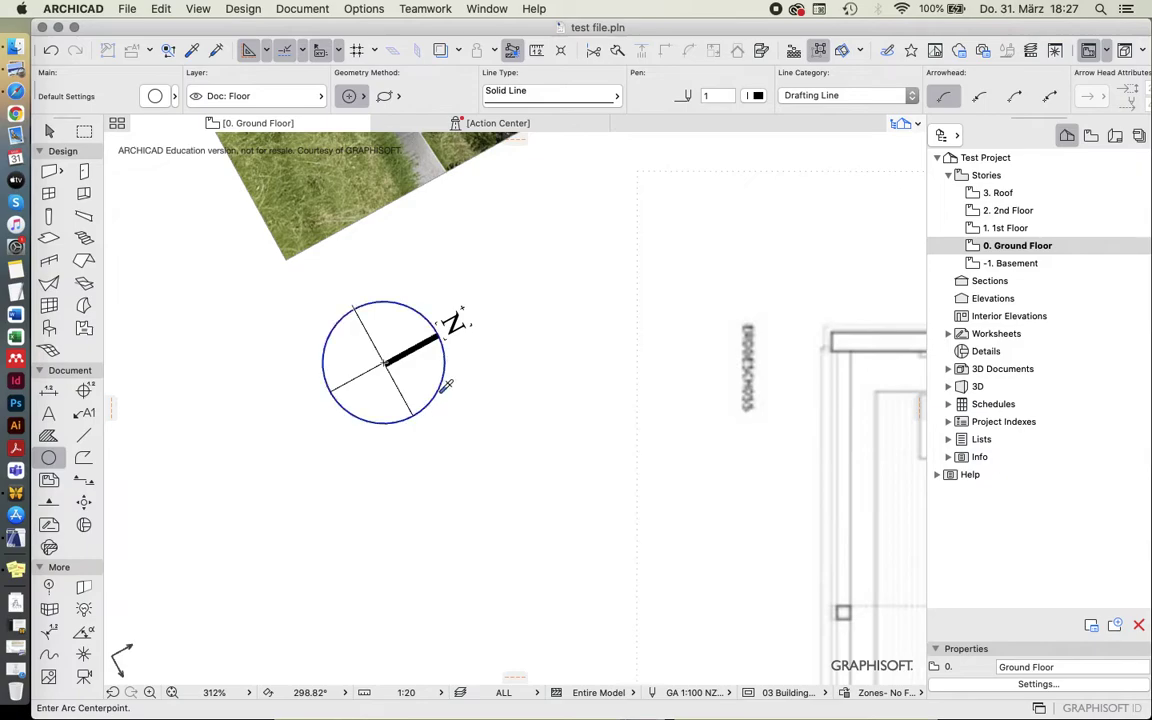
scroll(368, 504, down, 3)
click(353, 531)
click(349, 470)
click(349, 470)
click(289, 432)
click(324, 496)
click(324, 496)
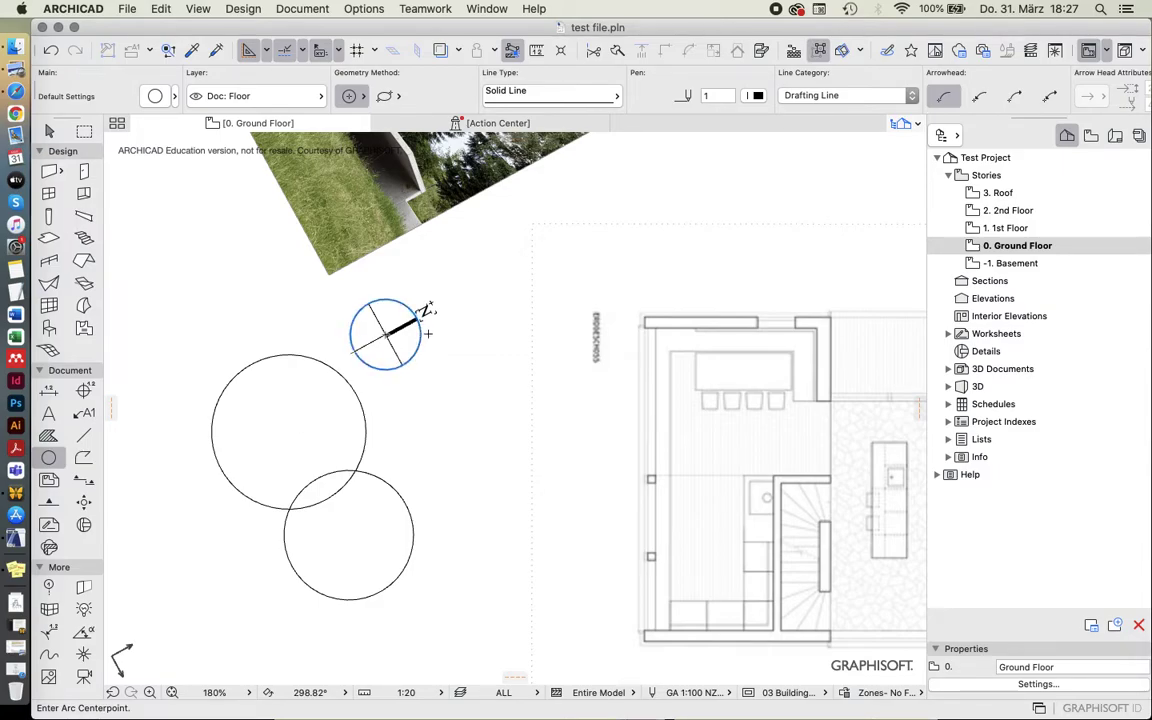
key(Escape)
Add a trial text block reading 'text', then delete it together with the two circles.
key(t)
double_click(422, 410)
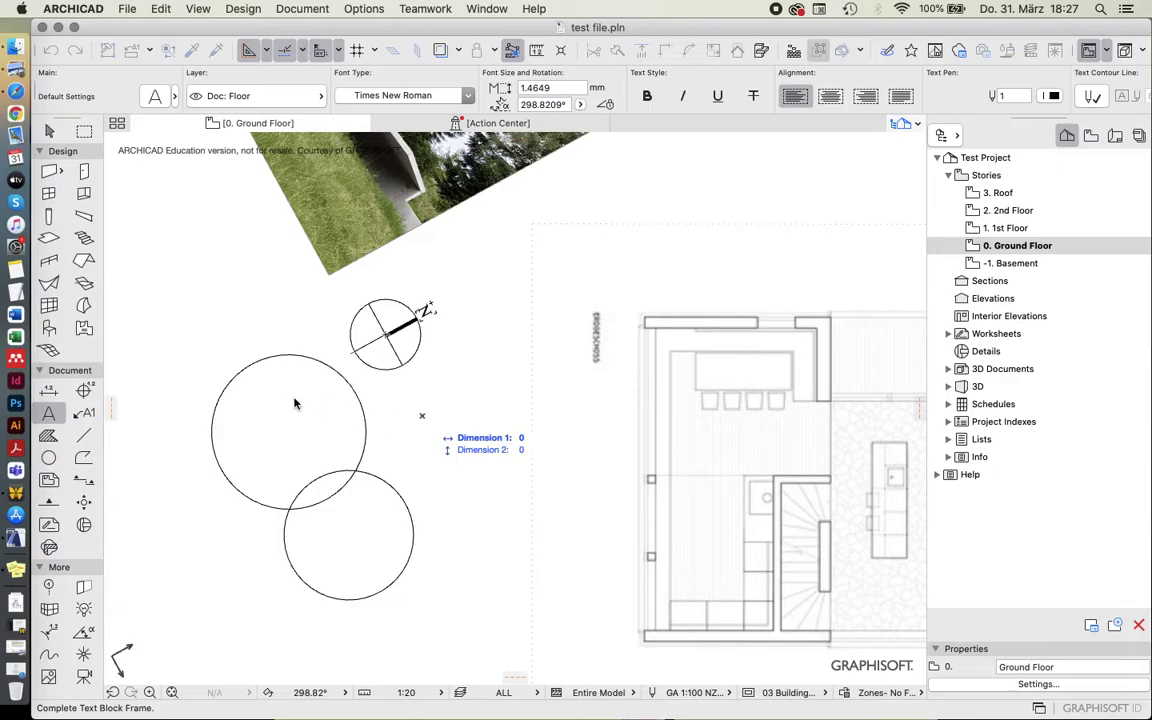
text(text)
key(Return)
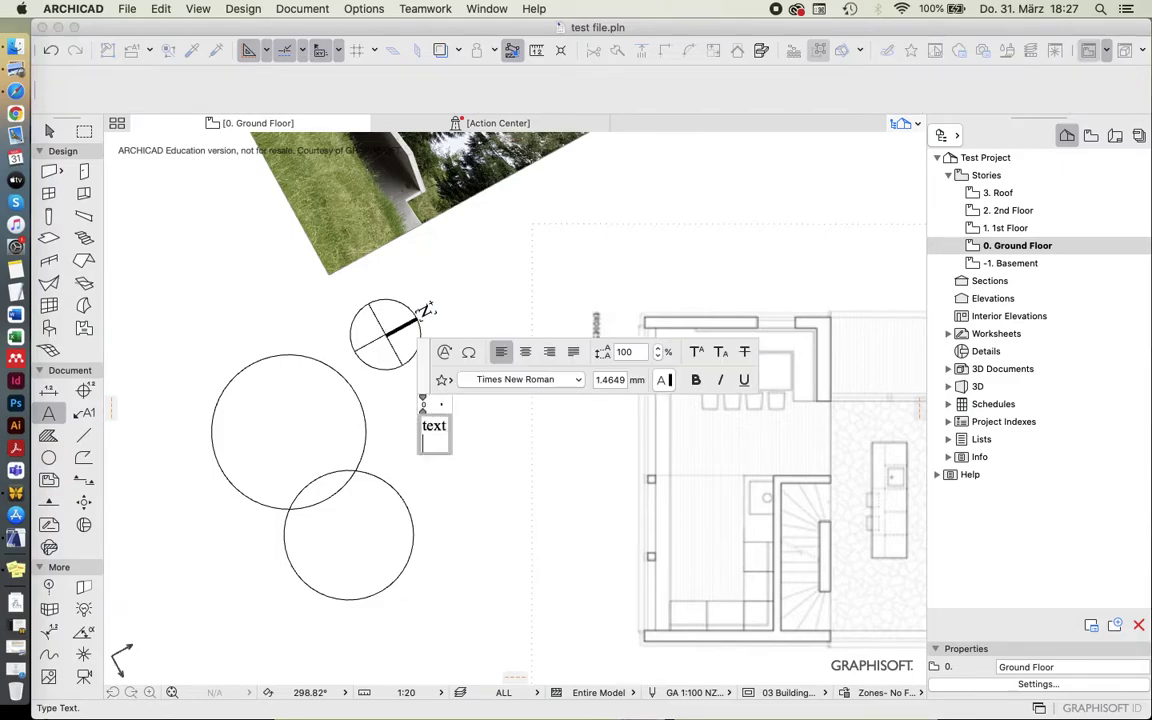
click(378, 519)
key(Escape)
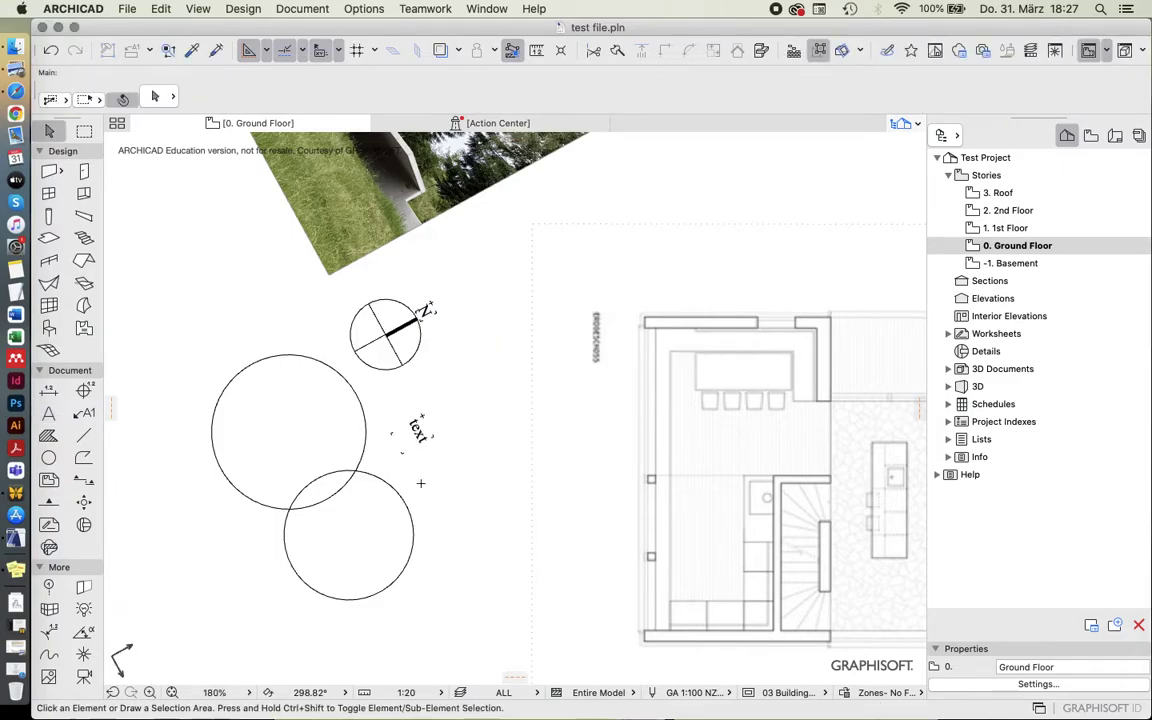
drag(418, 369, 292, 440)
key(Delete)
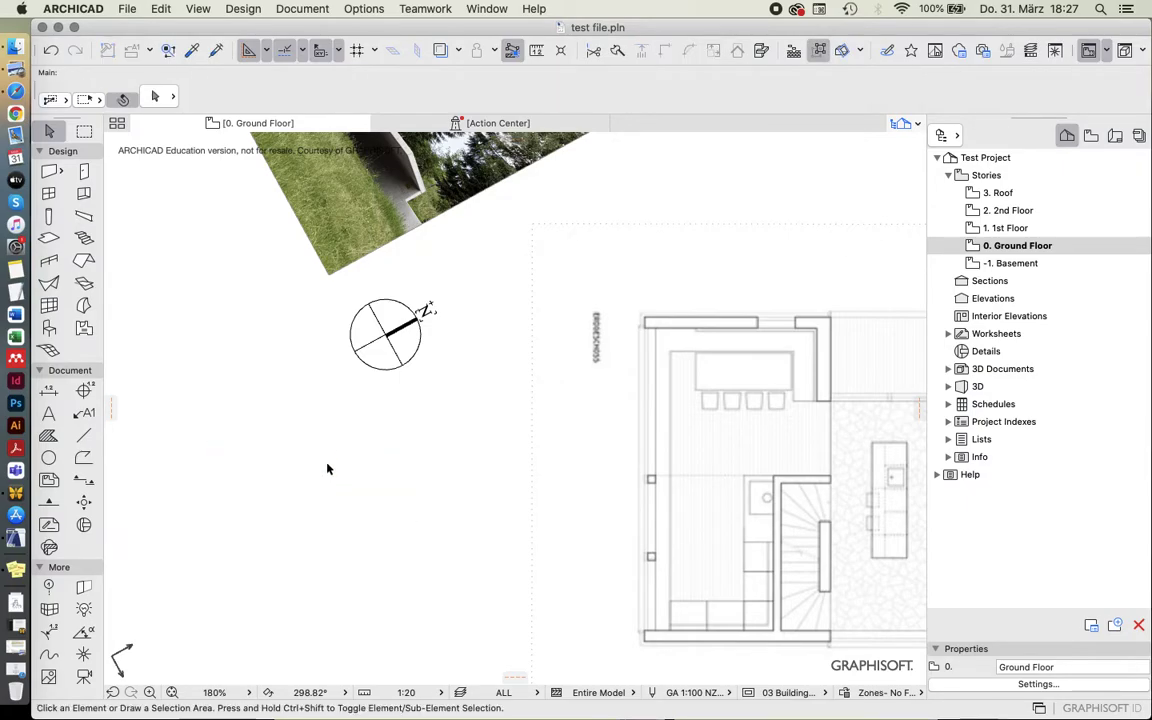
Start a wall on the top-left exterior wall with the Wall tool, then cancel it.
scroll(210, 334, down, 5)
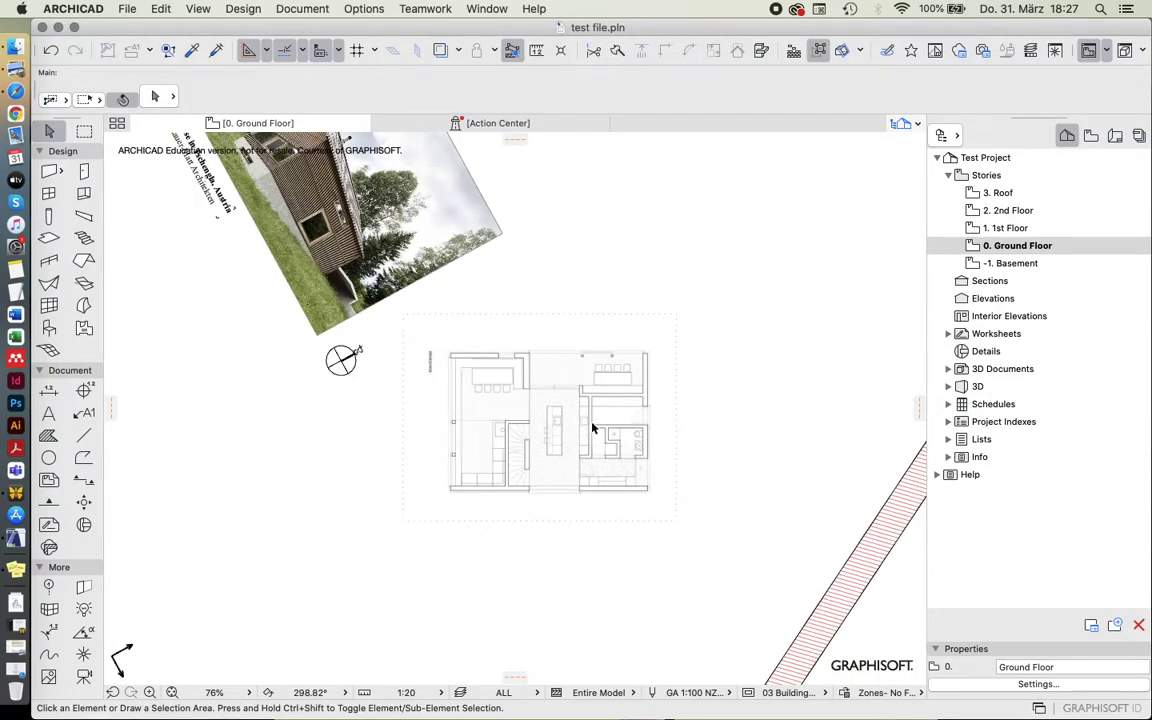
scroll(592, 428, up, 6)
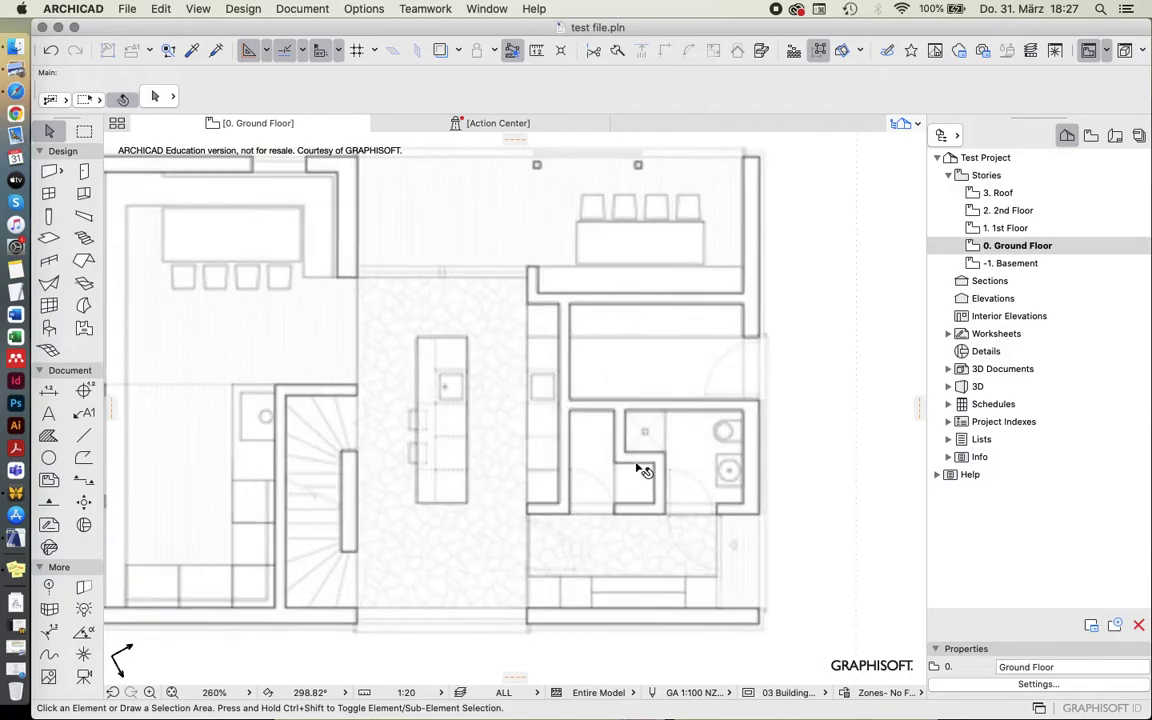
scroll(483, 417, down, 3)
scroll(493, 418, up, 1)
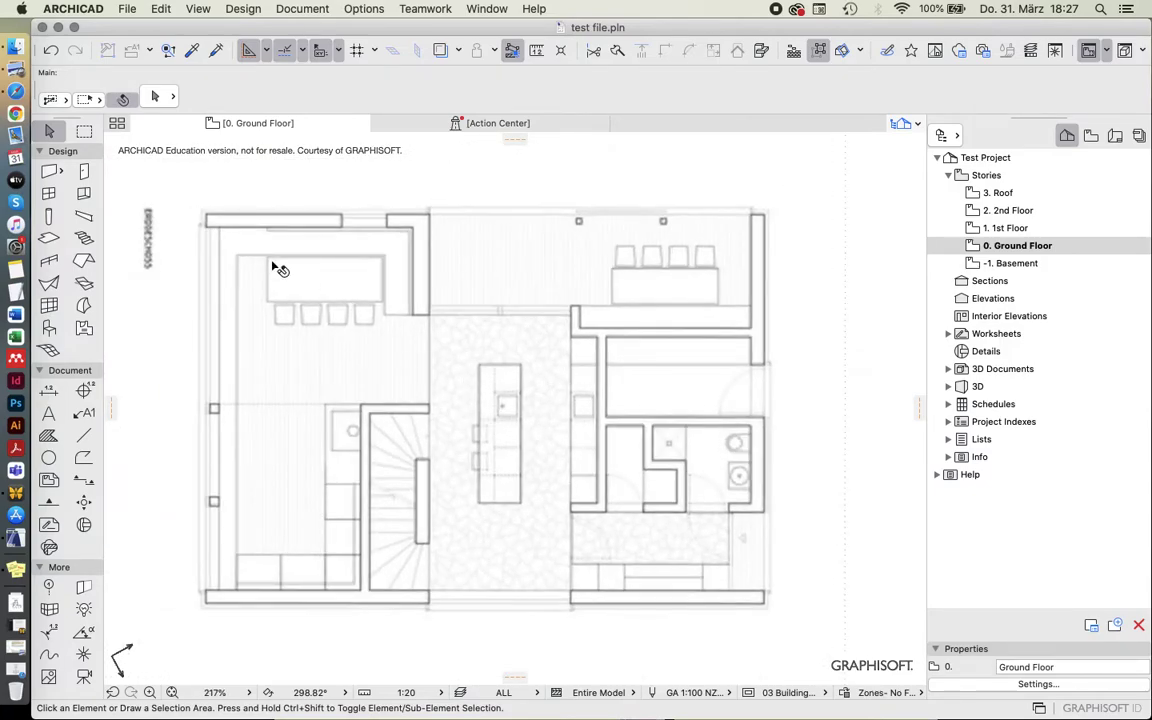
click(48, 172)
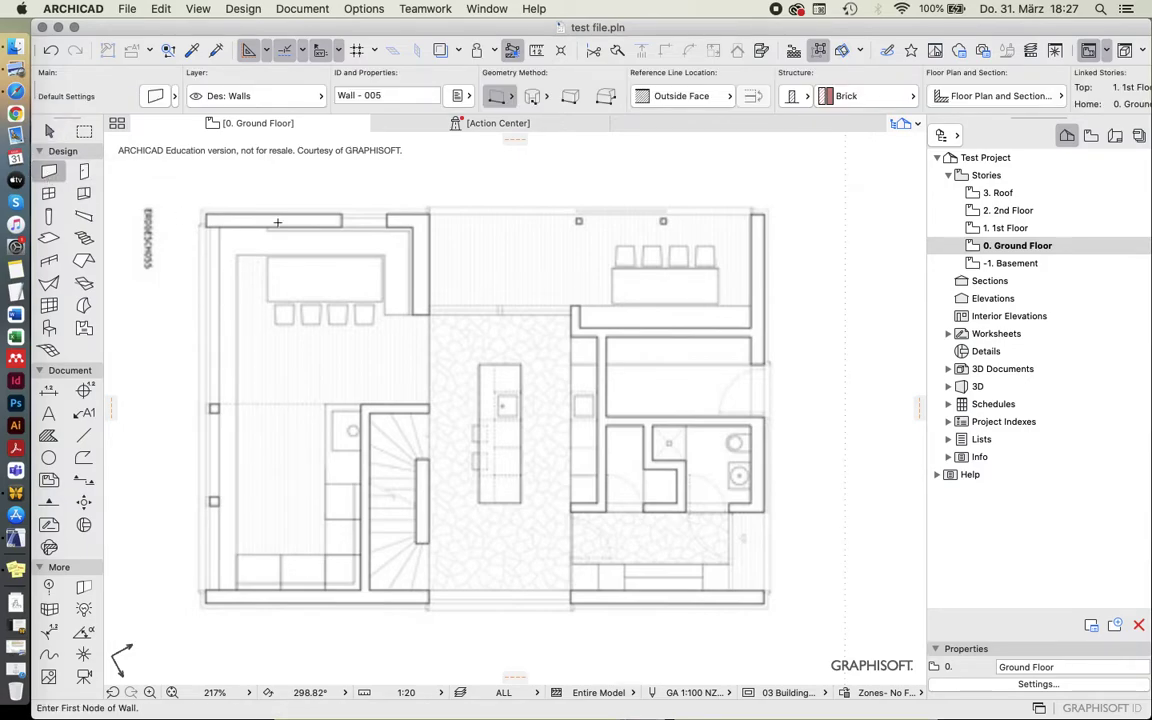
click(261, 196)
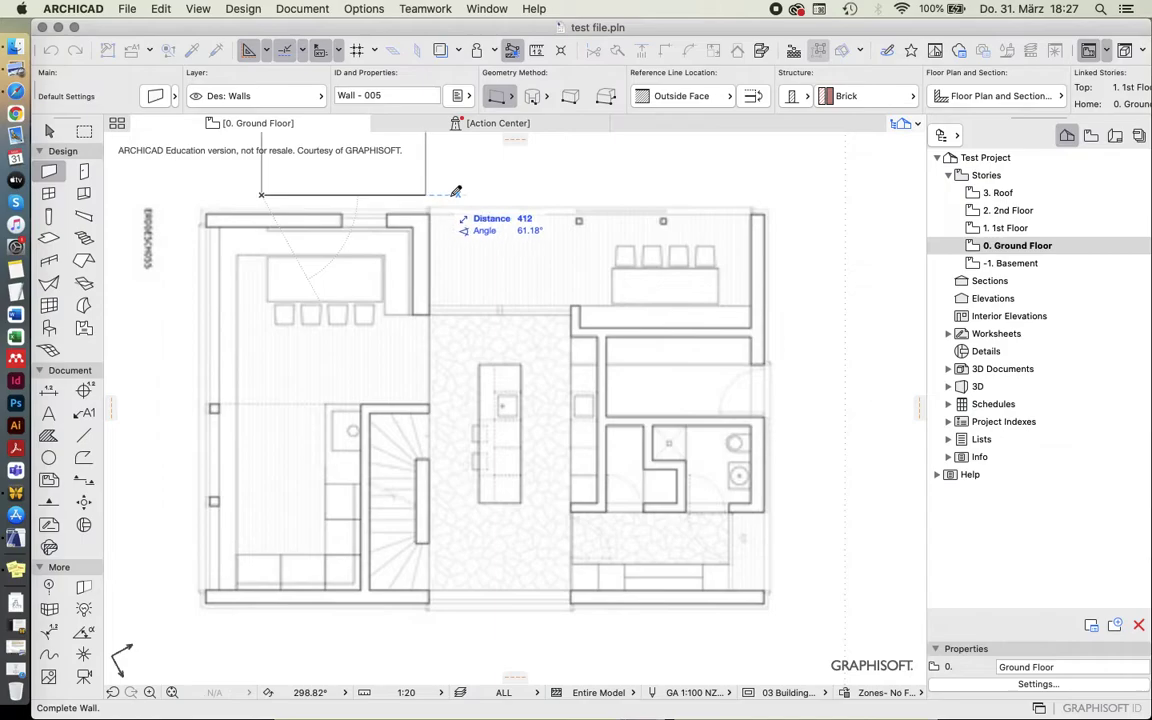
key(Escape)
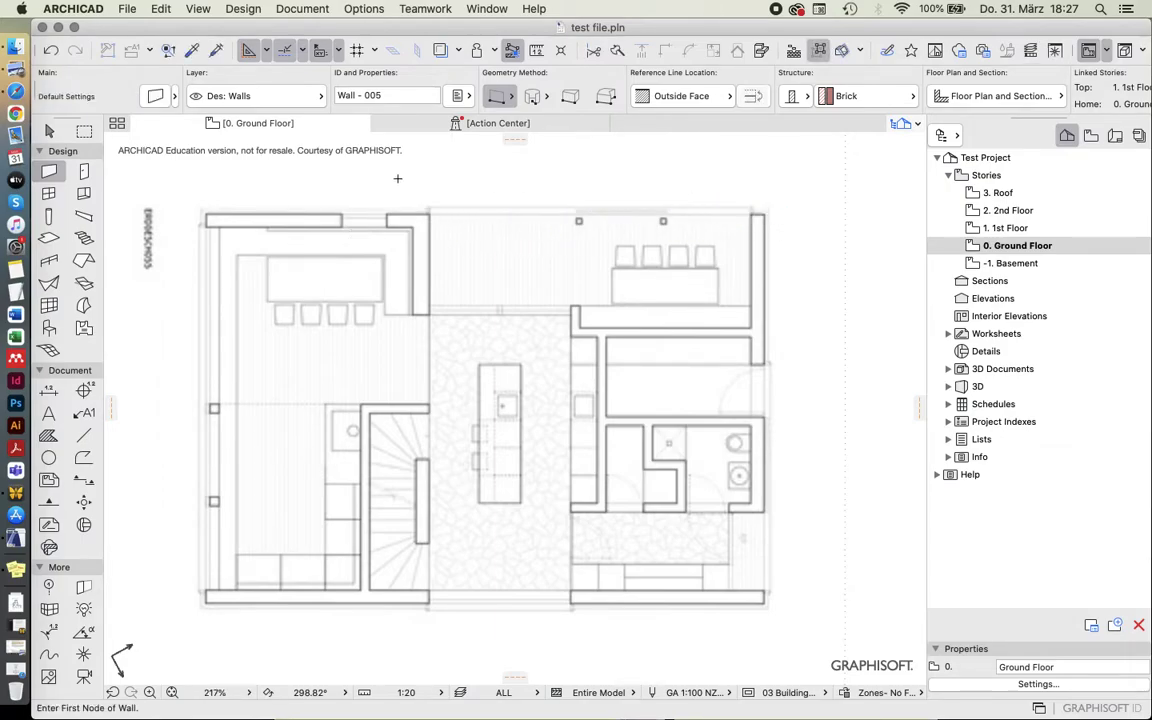
click(155, 97)
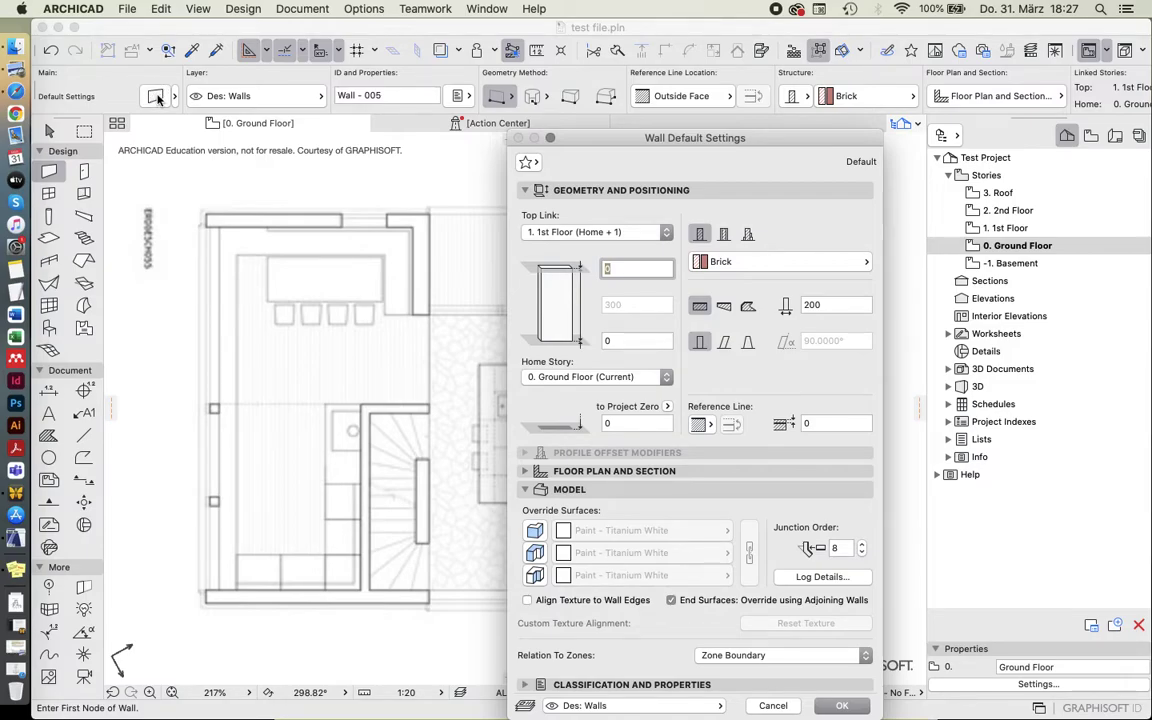
drag(744, 138, 728, 96)
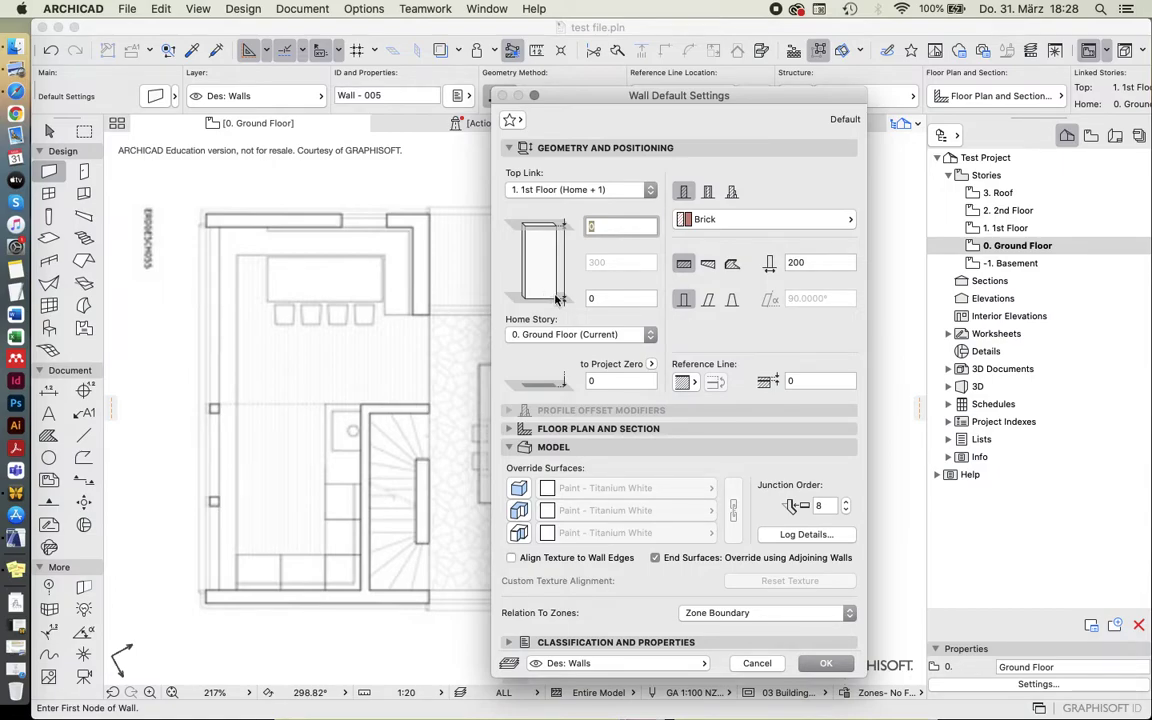
click(578, 191)
click(540, 190)
Try the EXT: Stud 90 Pb composite and a Complex Profile, then revert to basic Brick.
click(708, 193)
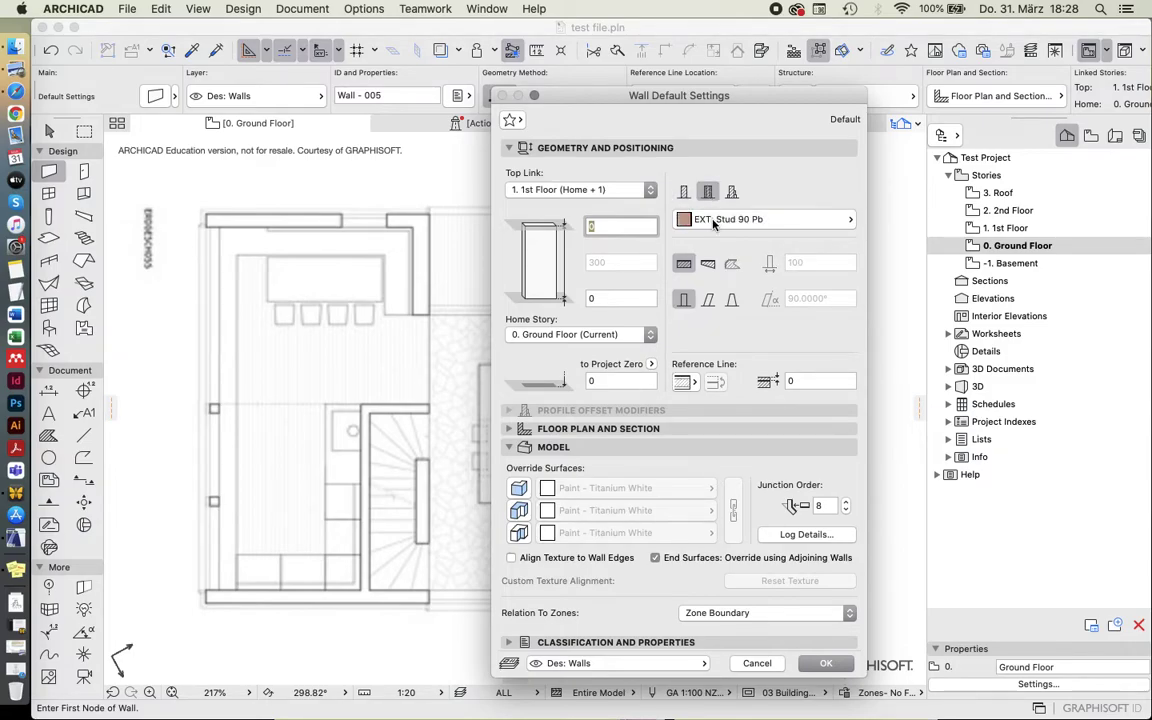
click(728, 219)
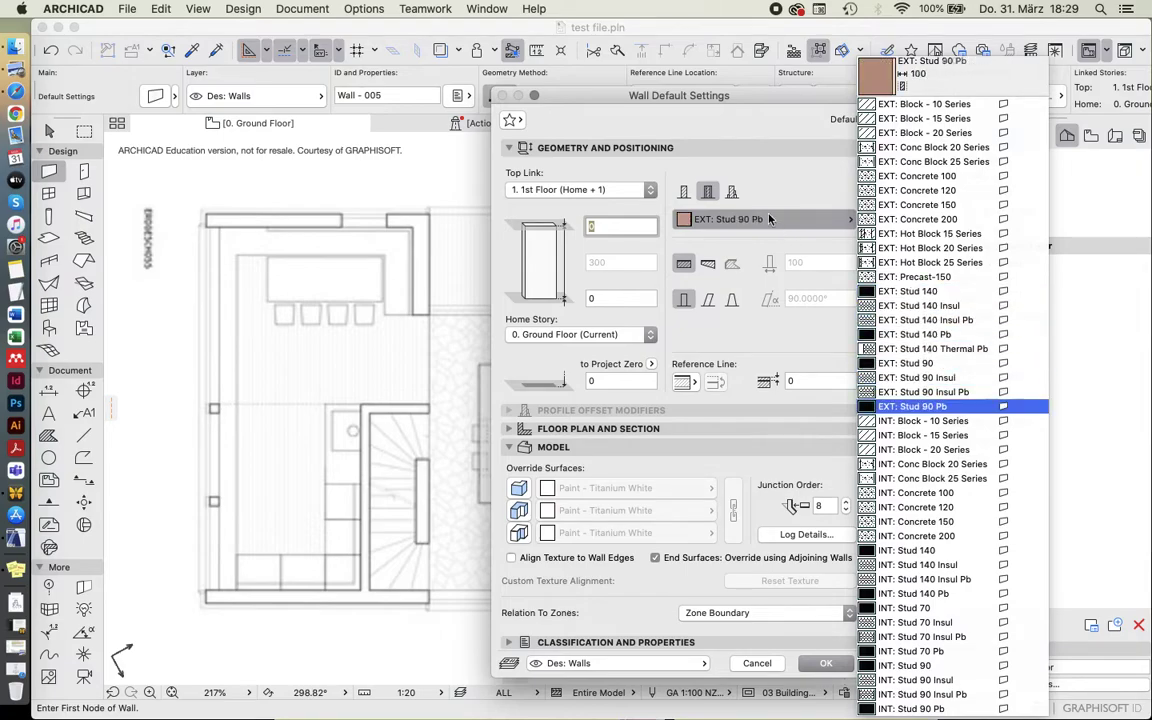
click(912, 406)
click(732, 192)
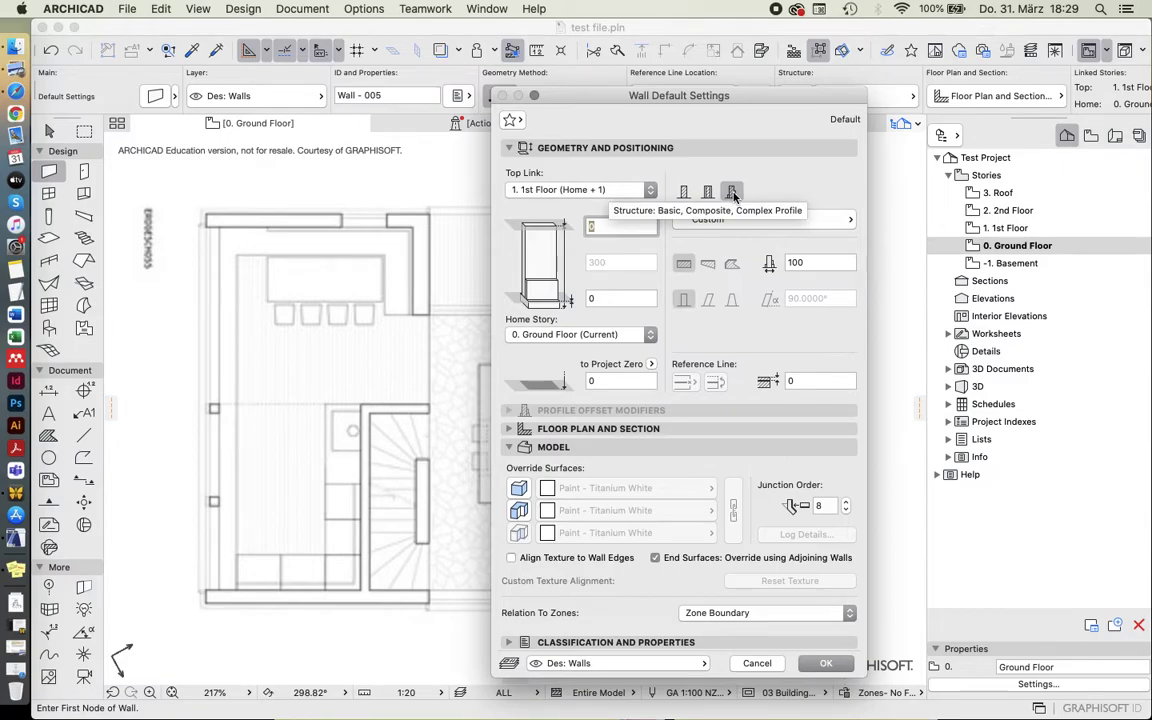
drag(733, 96, 751, 83)
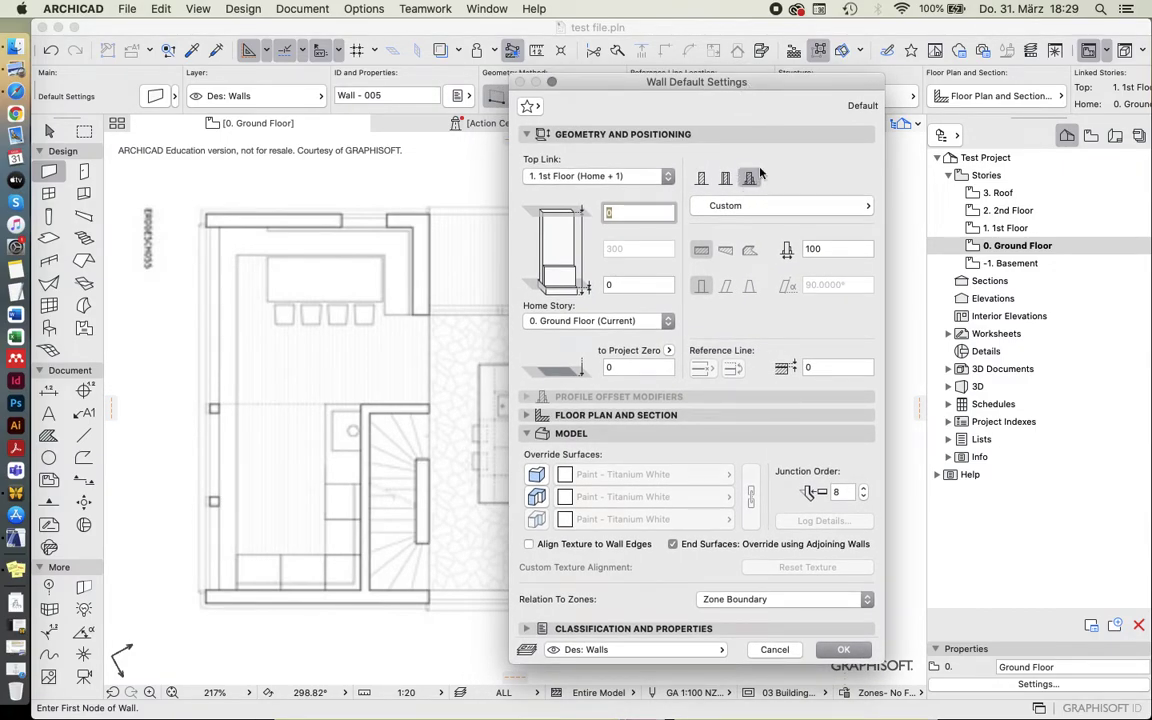
click(702, 178)
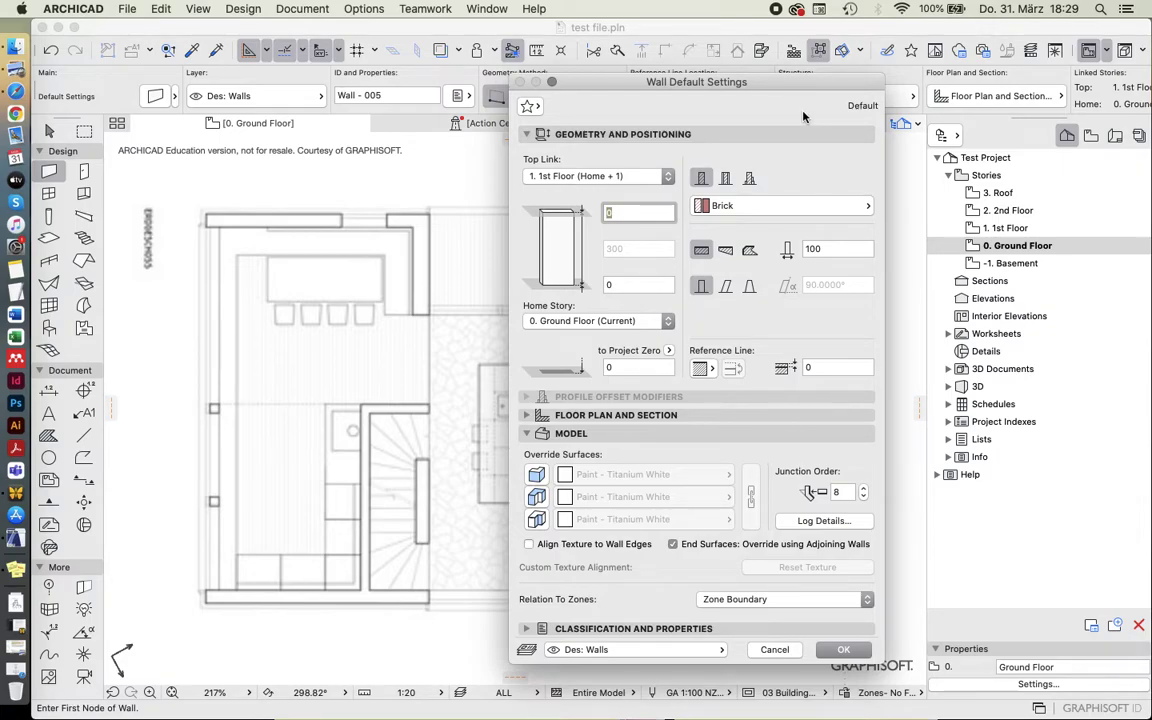
drag(805, 85, 797, 88)
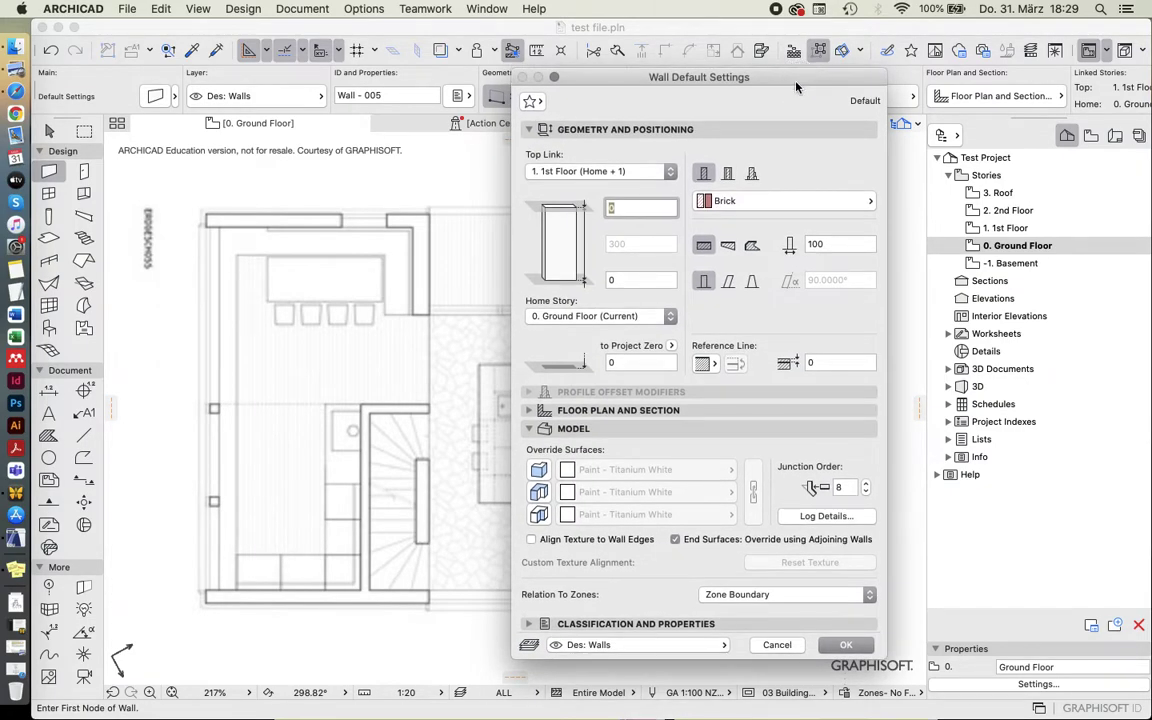
click(716, 205)
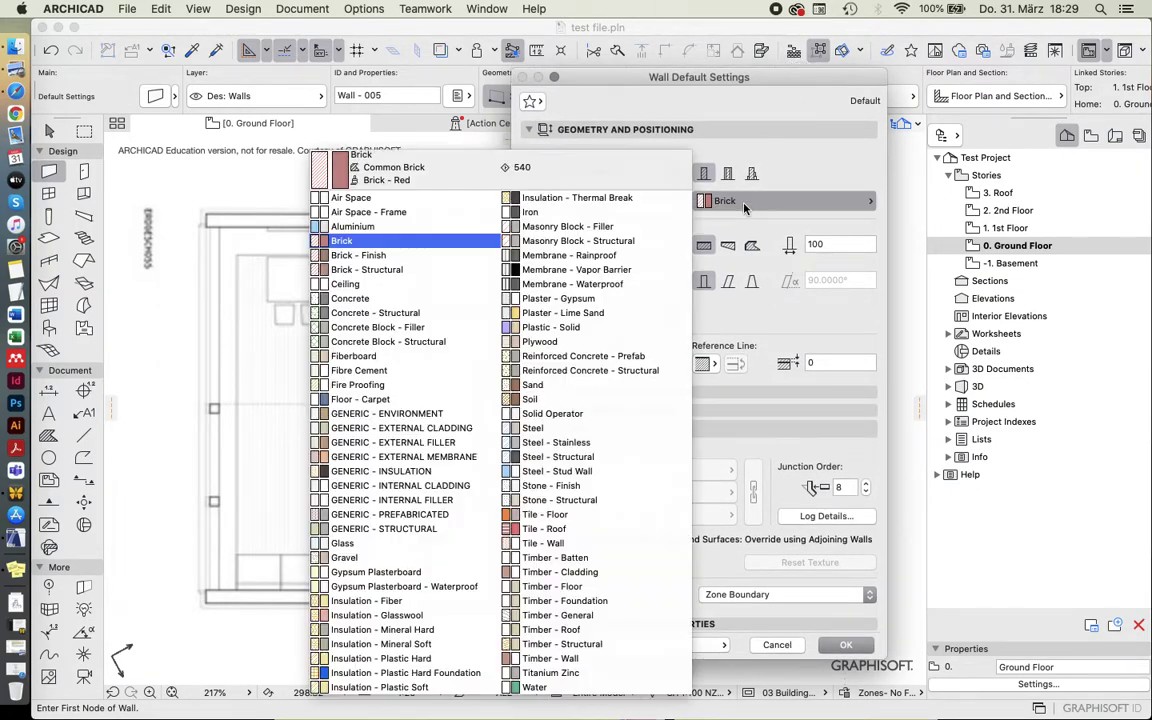
click(345, 241)
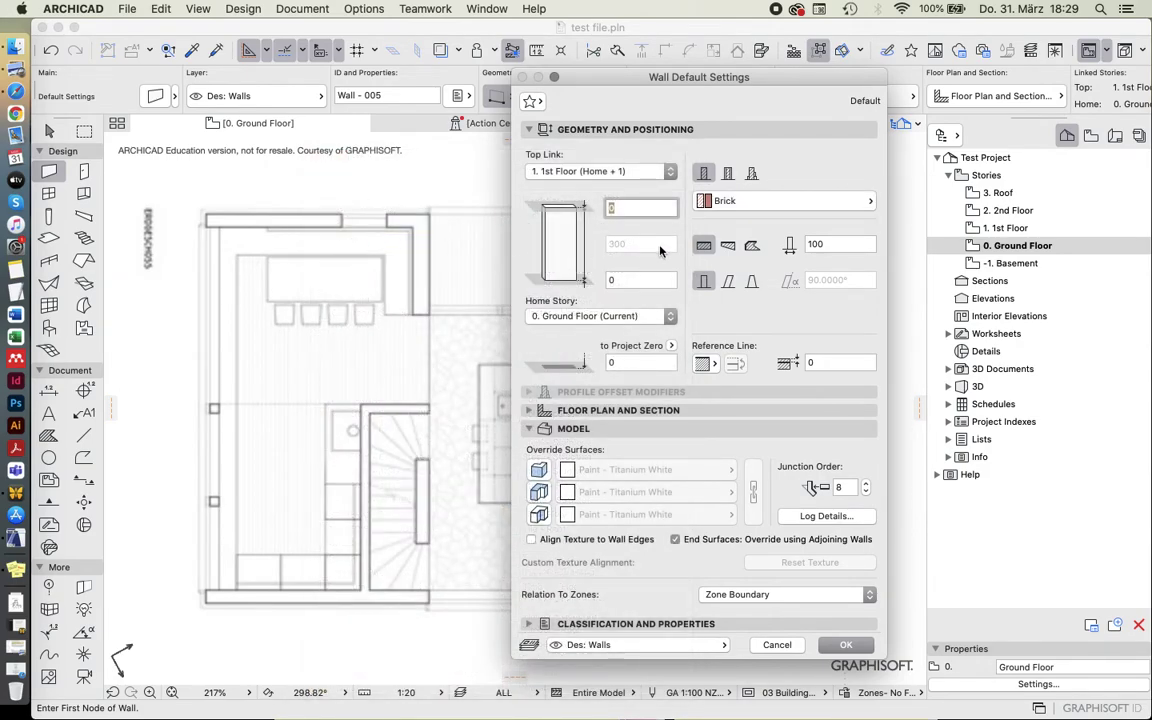
click(740, 204)
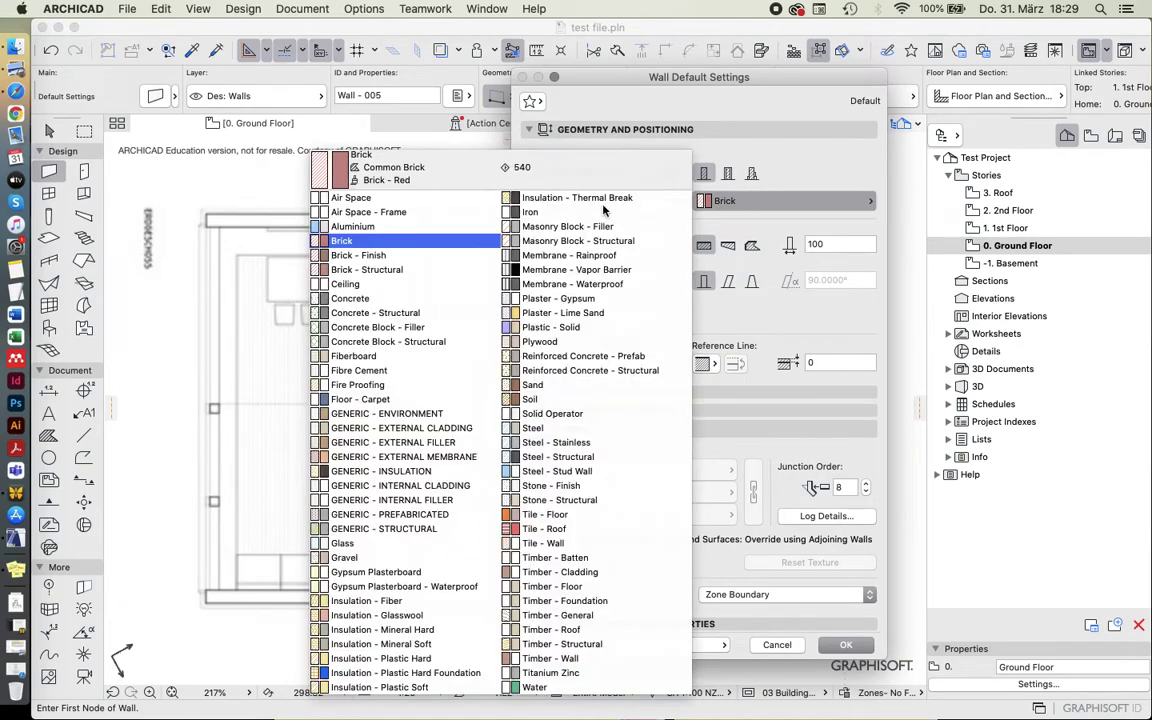
click(345, 241)
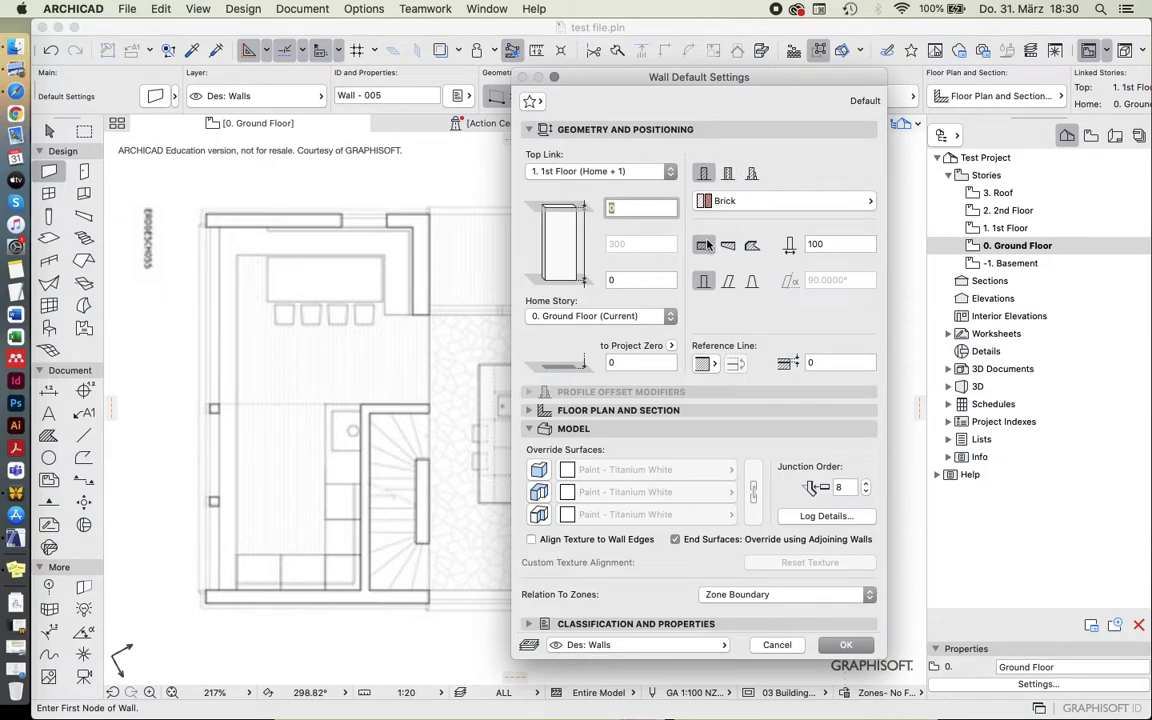
click(821, 245)
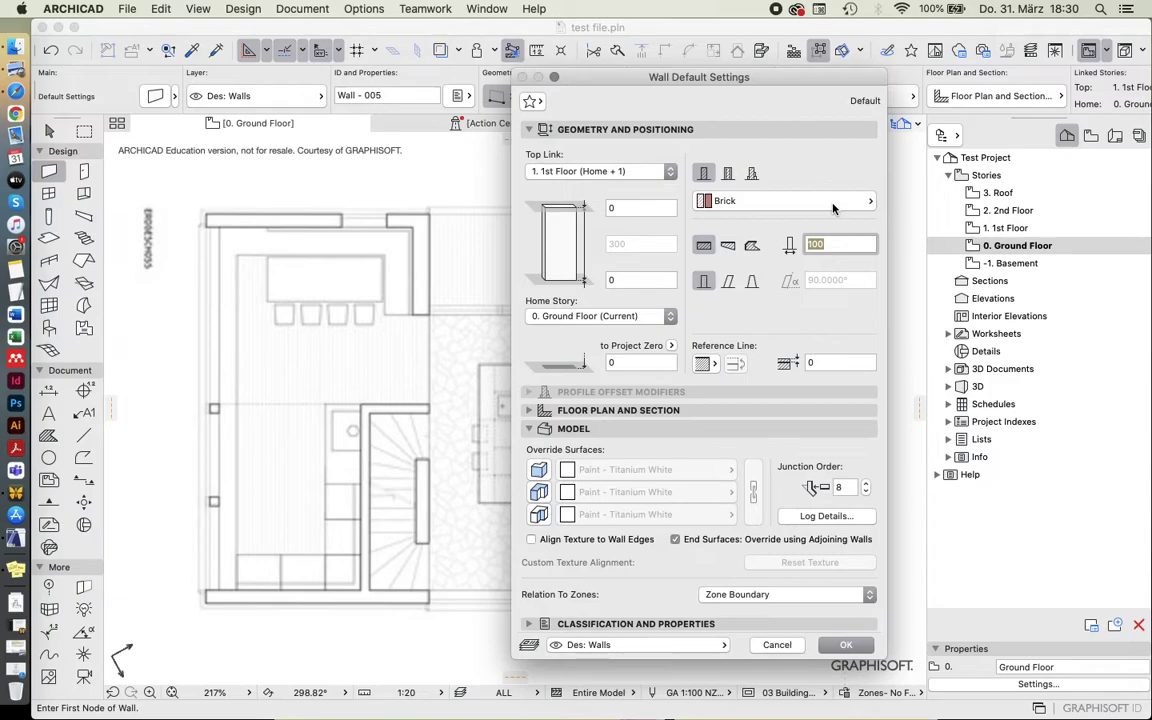
Close the wall settings and measure the top exterior wall's thickness on the image (about 34).
key(Return)
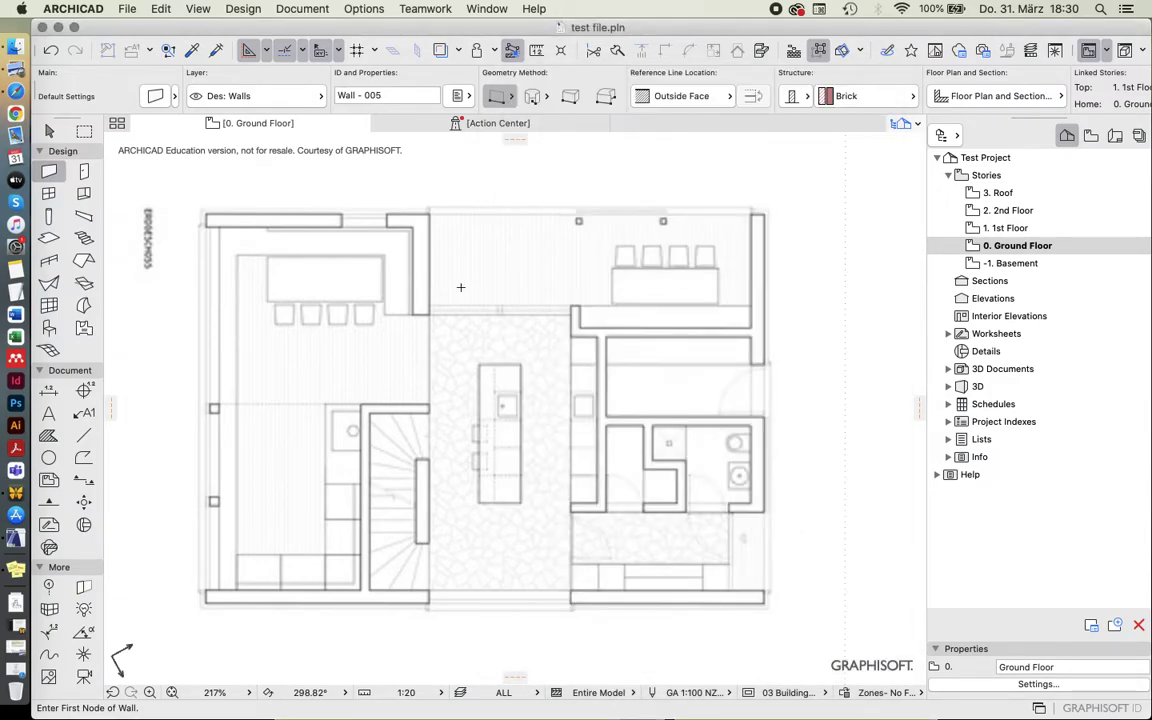
scroll(203, 211, up, 5)
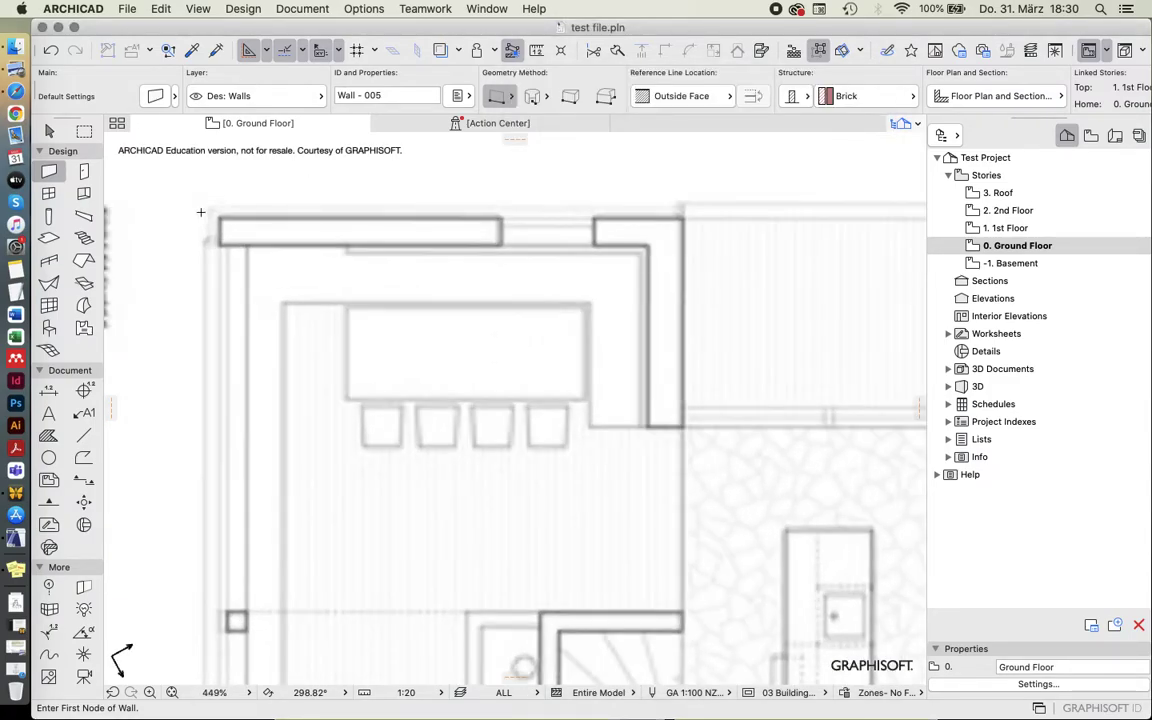
key(m)
click(365, 251)
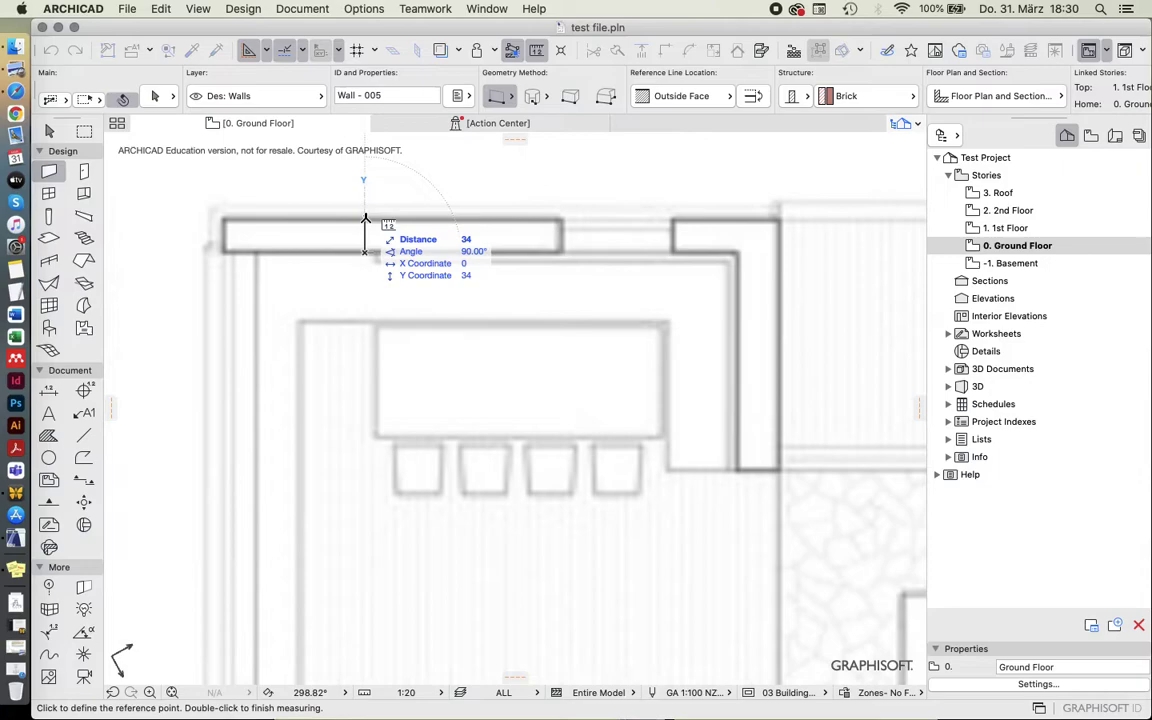
key(Escape)
scroll(318, 270, down, 3)
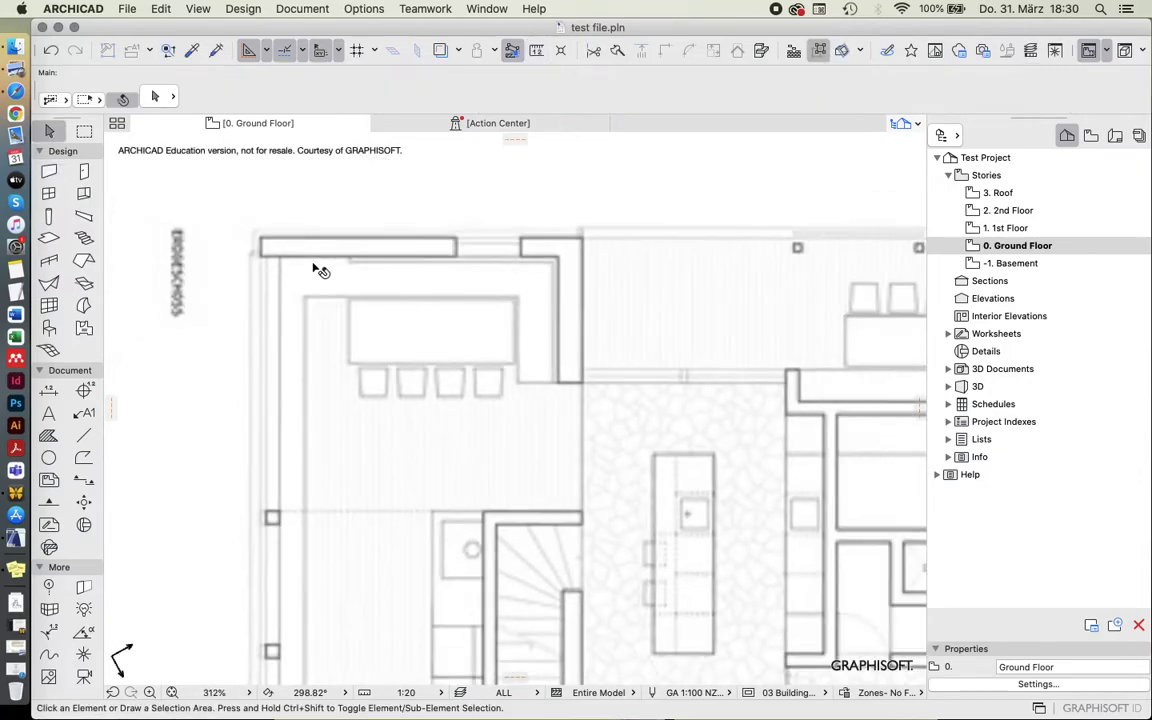
click(49, 171)
Make the default Brick wall 35 thick with its reference line on the Outside Face.
click(155, 96)
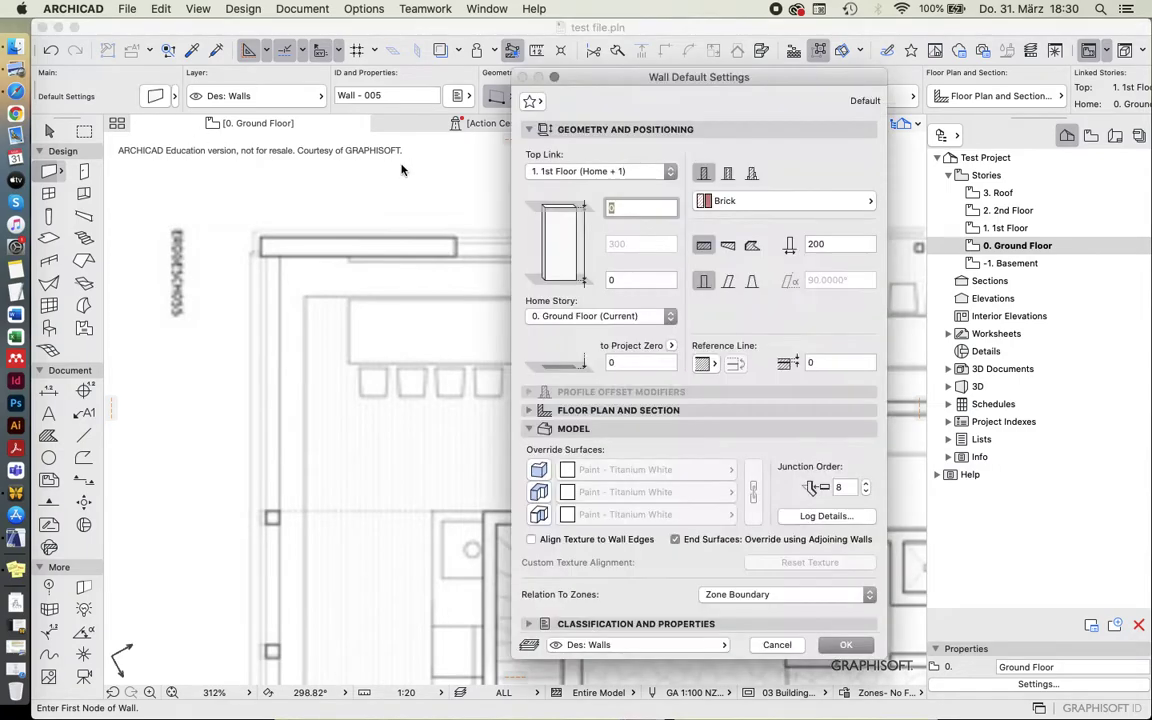
double_click(818, 244)
text(35)
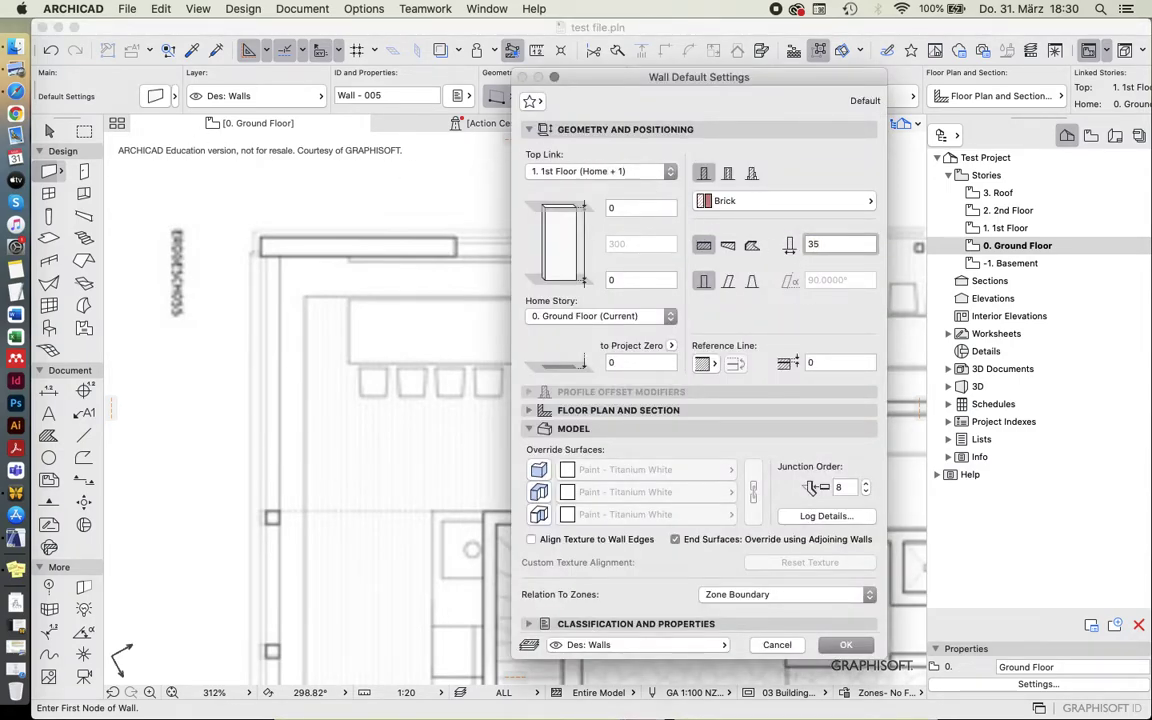
key(Tab)
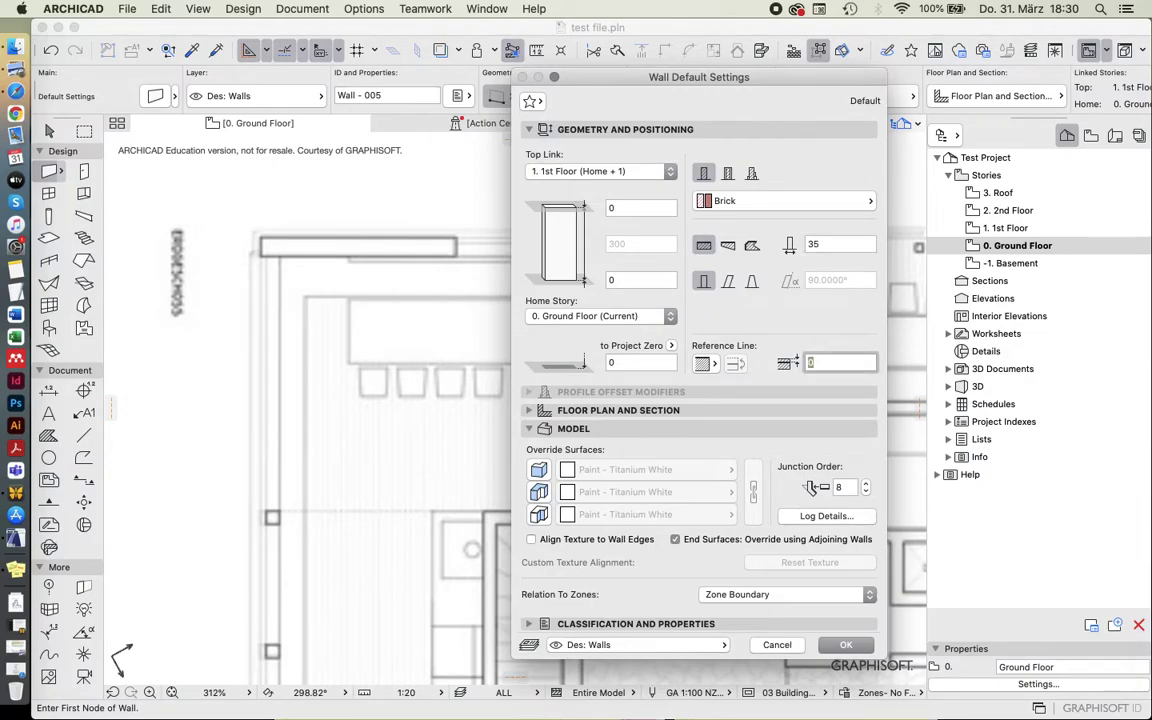
click(822, 244)
double_click(823, 243)
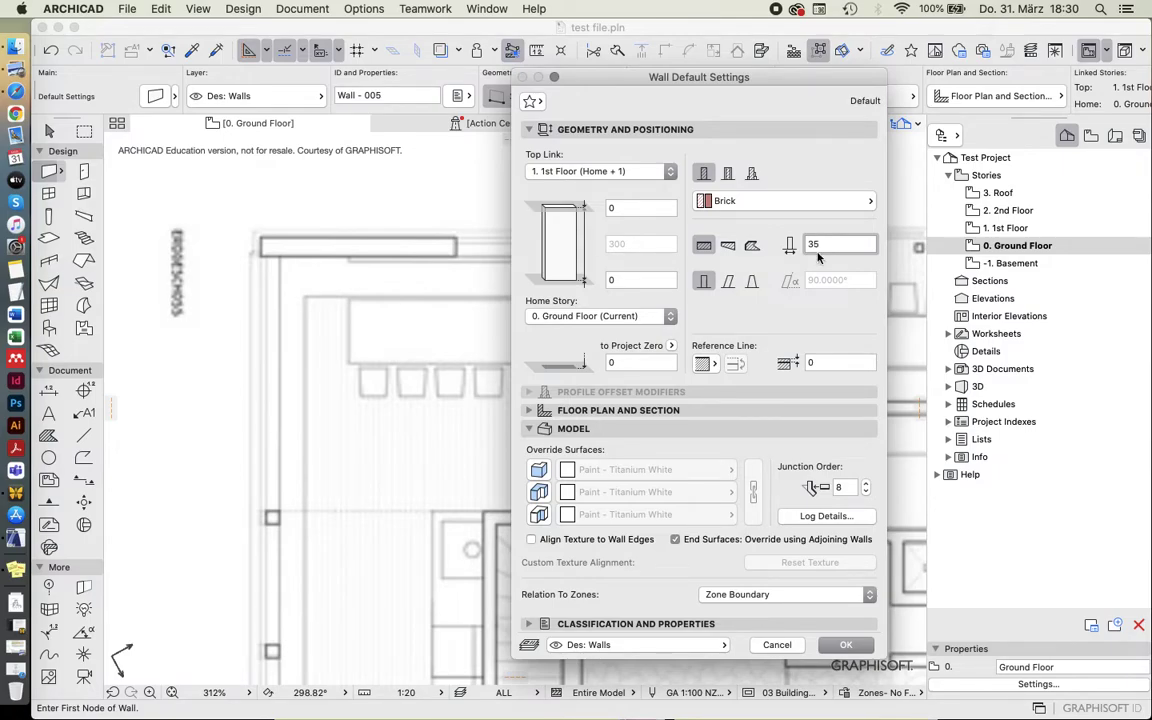
click(703, 364)
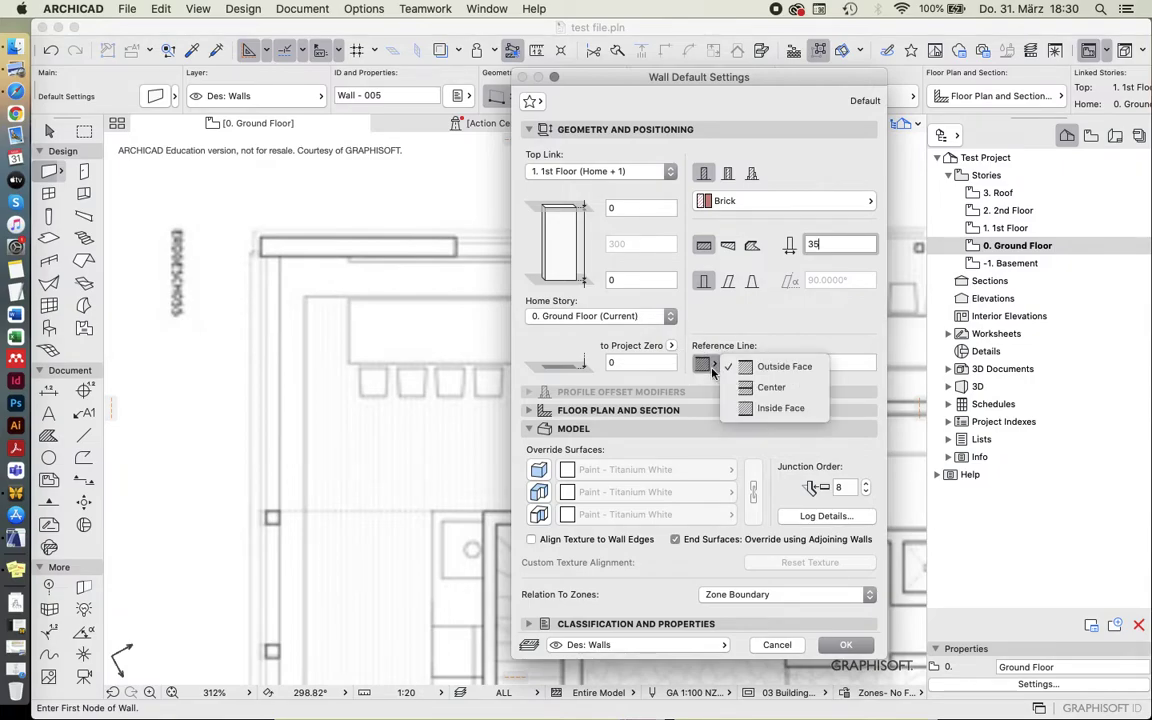
click(703, 366)
click(708, 368)
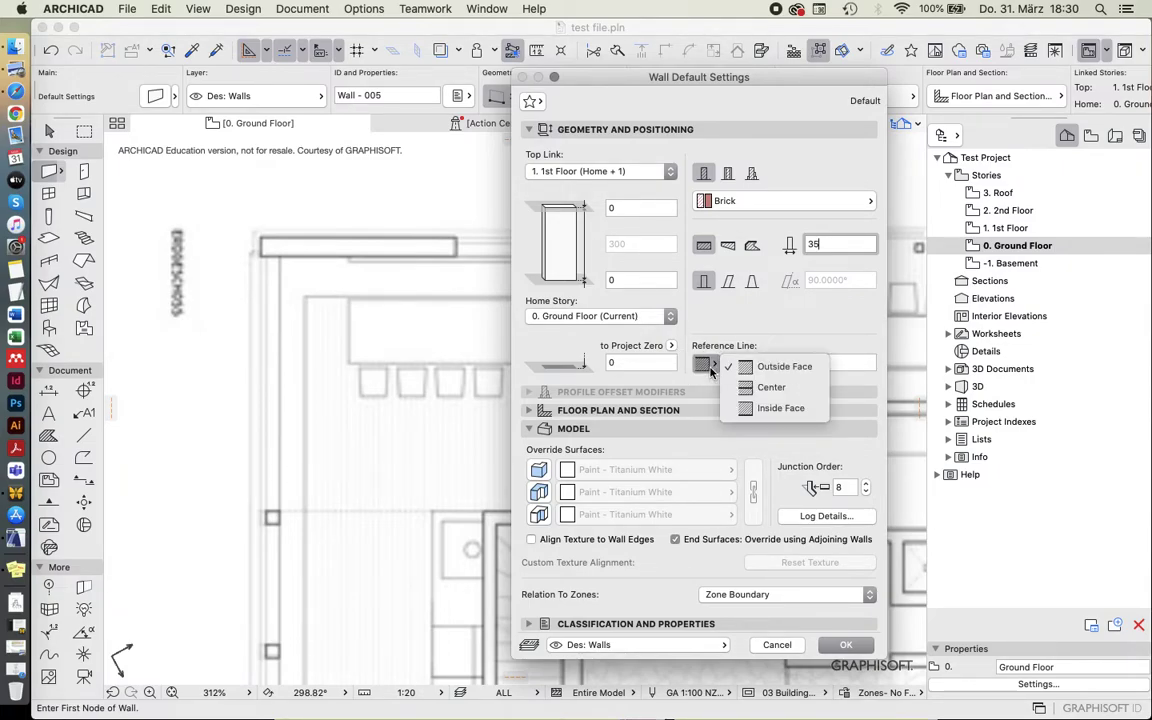
click(785, 367)
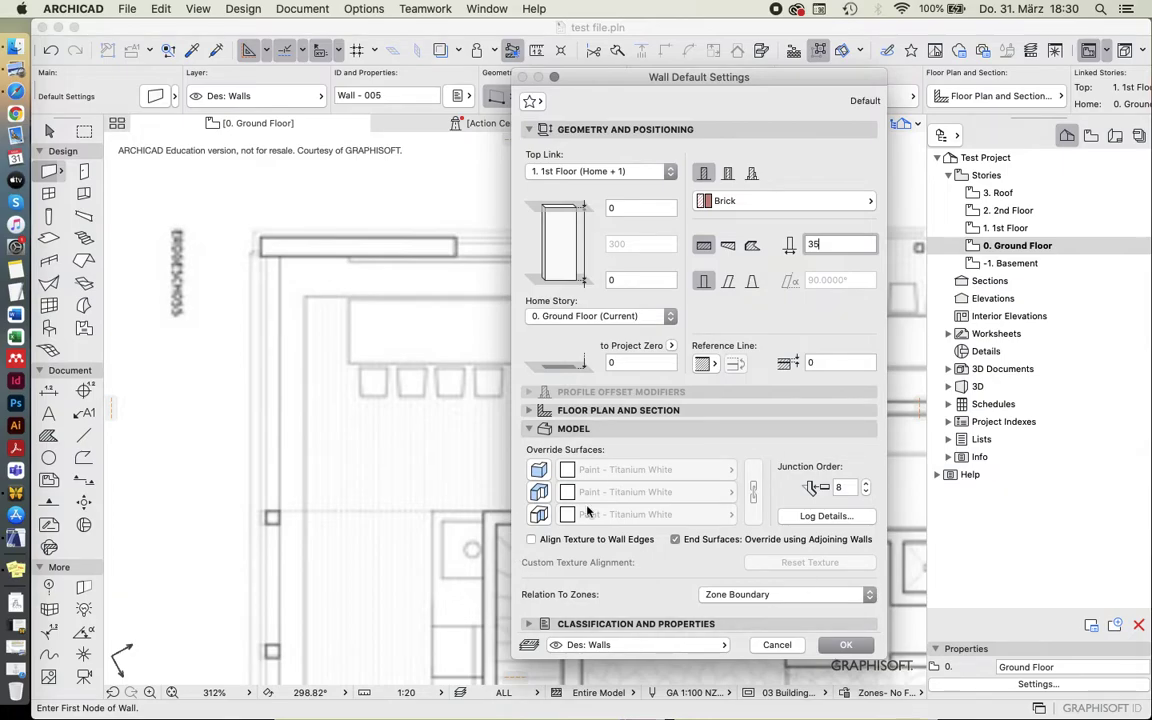
click(529, 411)
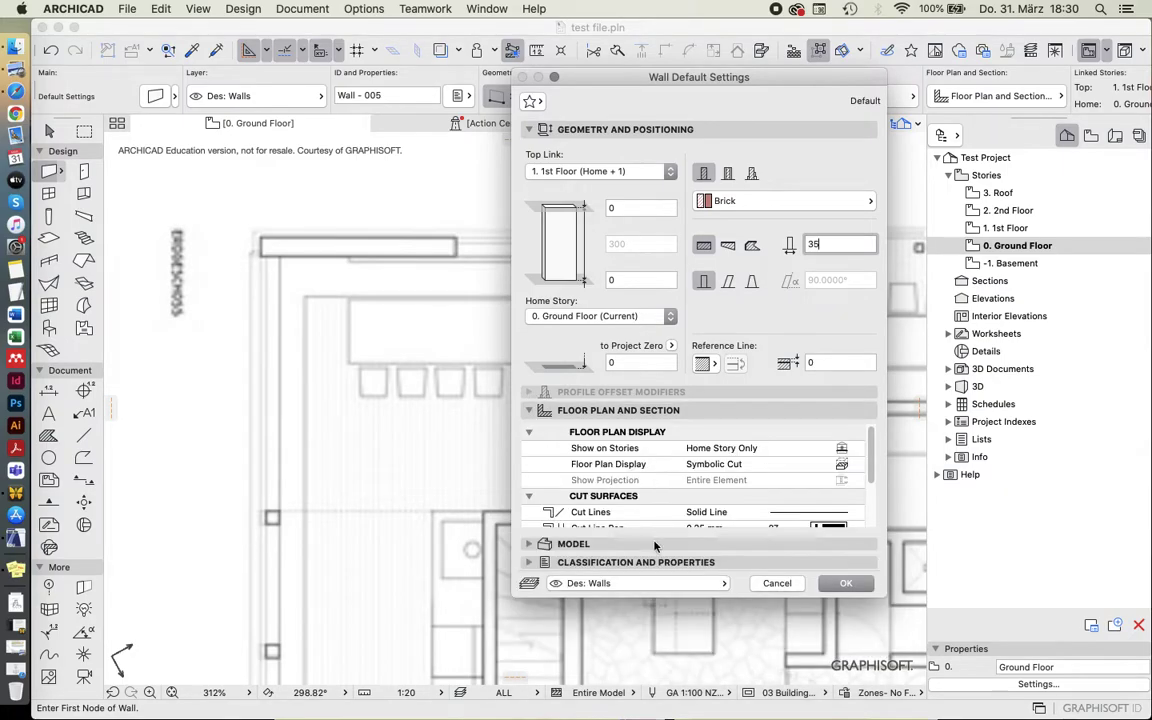
click(529, 411)
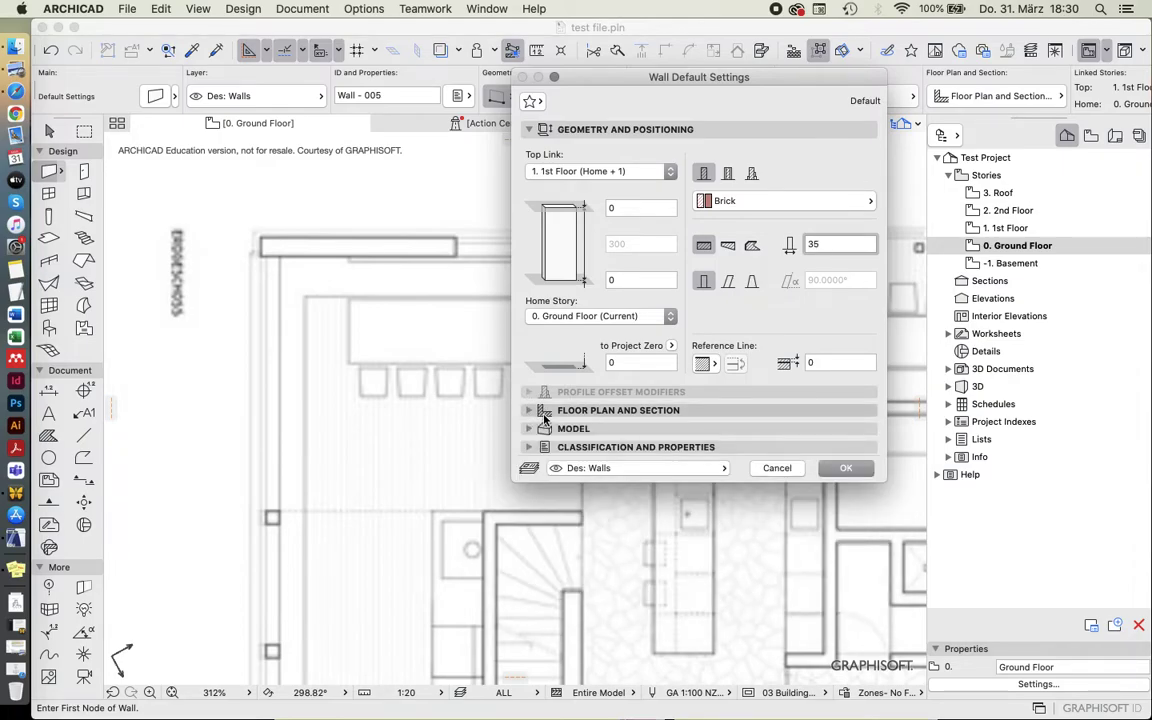
click(845, 468)
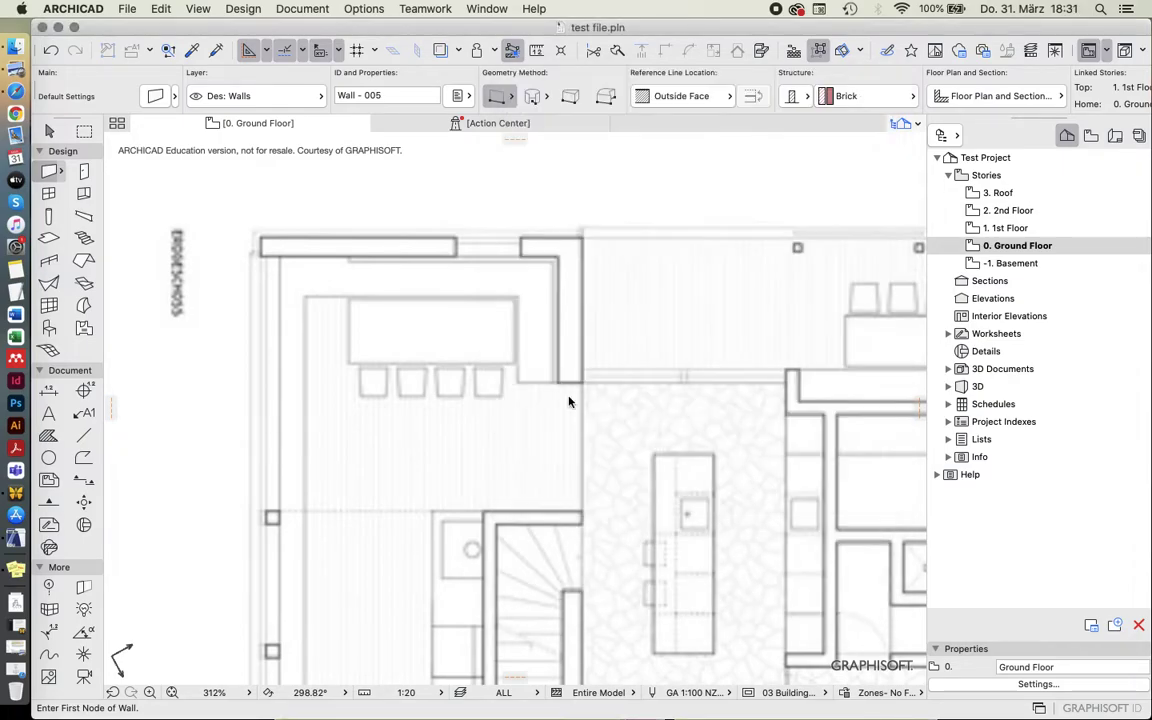
Start a wall just above the top-left corner of the plan image.
click(295, 196)
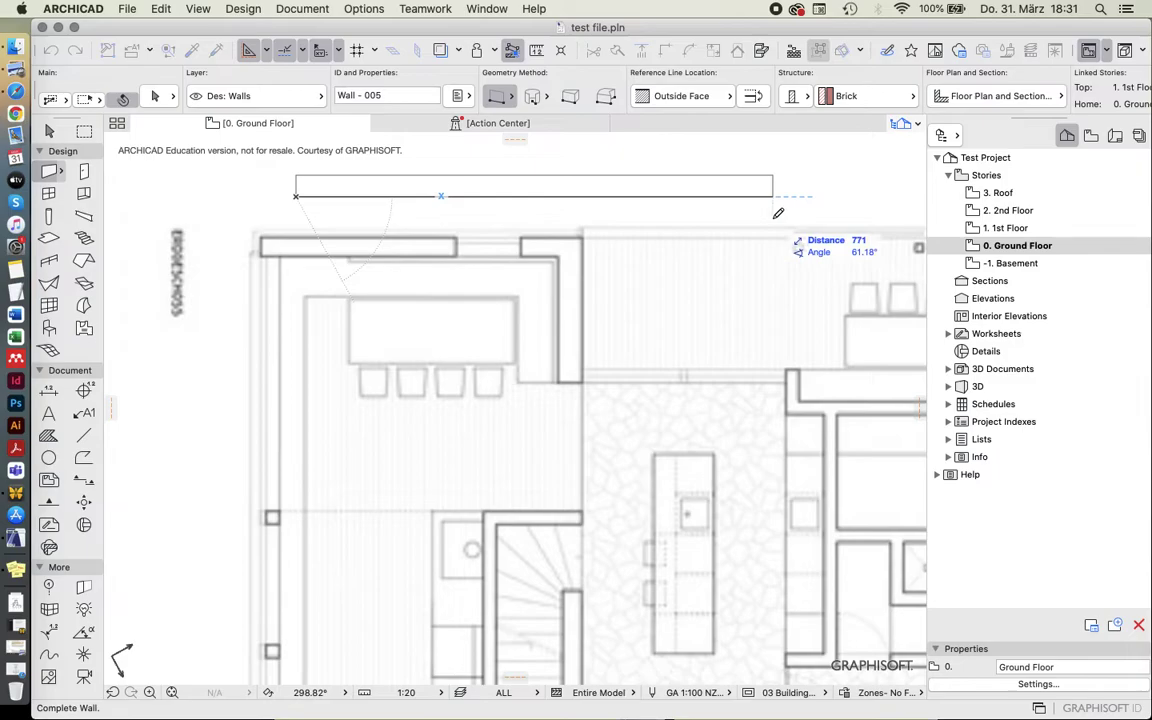
Finish the long horizontal wall above the plan, then select it and zoom in to check it.
click(746, 207)
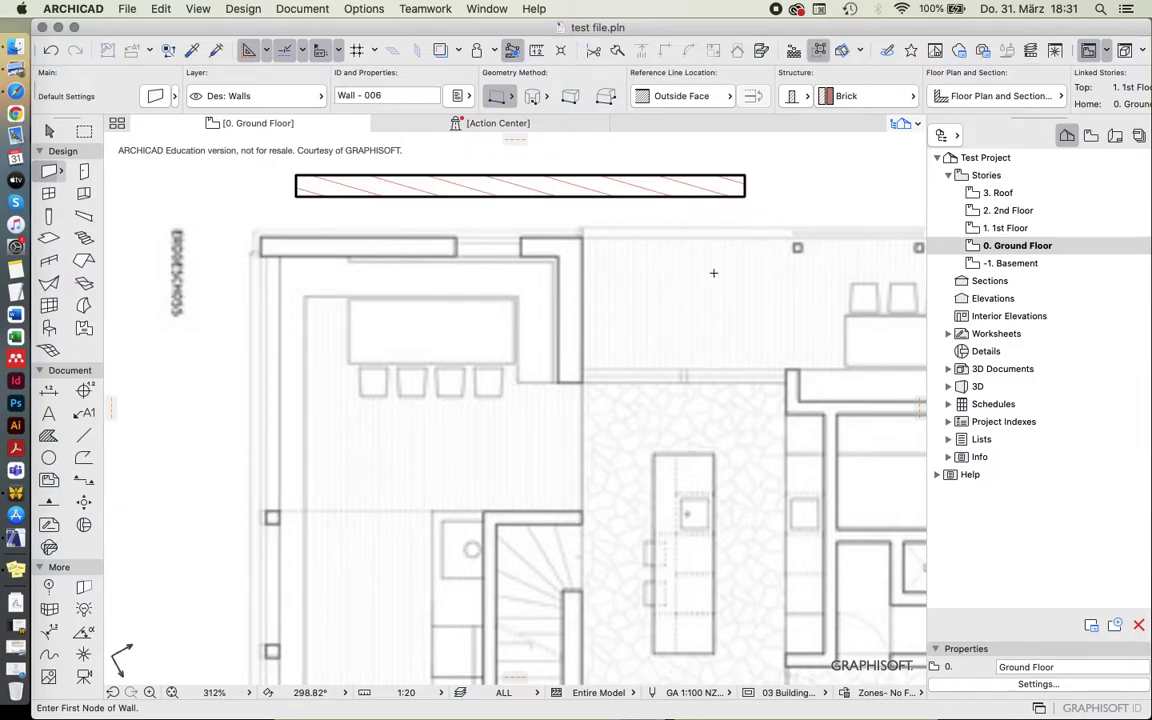
key(Escape)
click(645, 188)
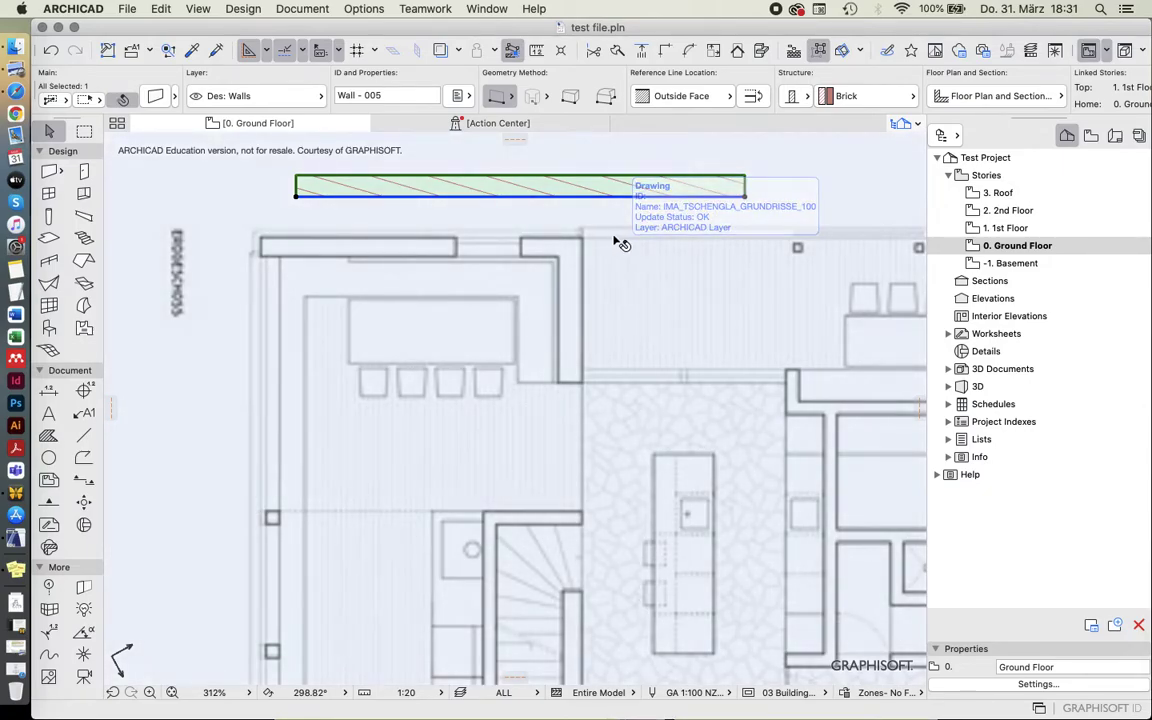
click(617, 237)
click(605, 200)
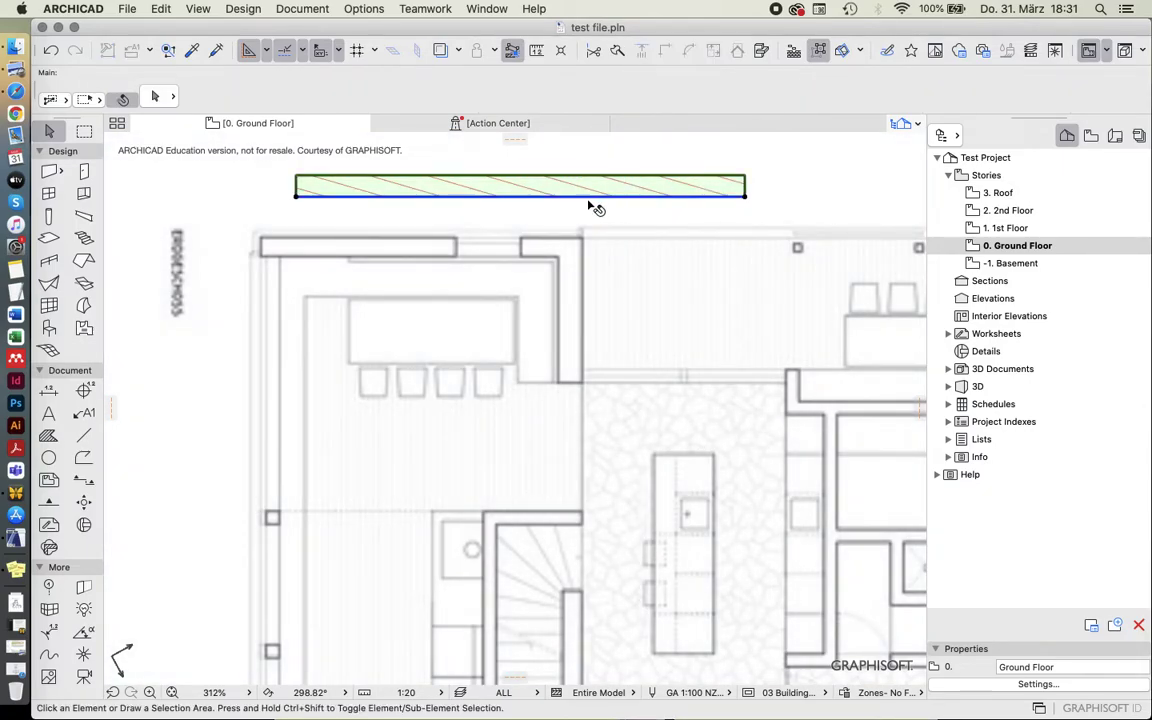
click(640, 148)
click(620, 186)
scroll(481, 366, down, 3)
scroll(496, 219, up, 4)
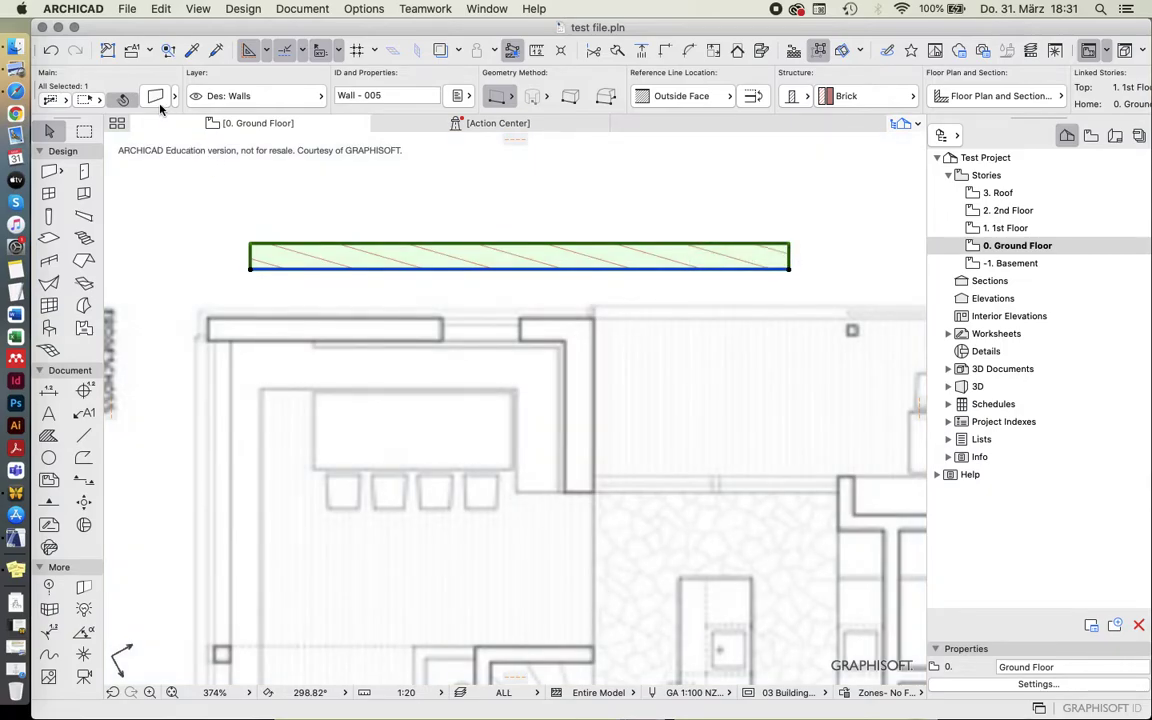
key(Escape)
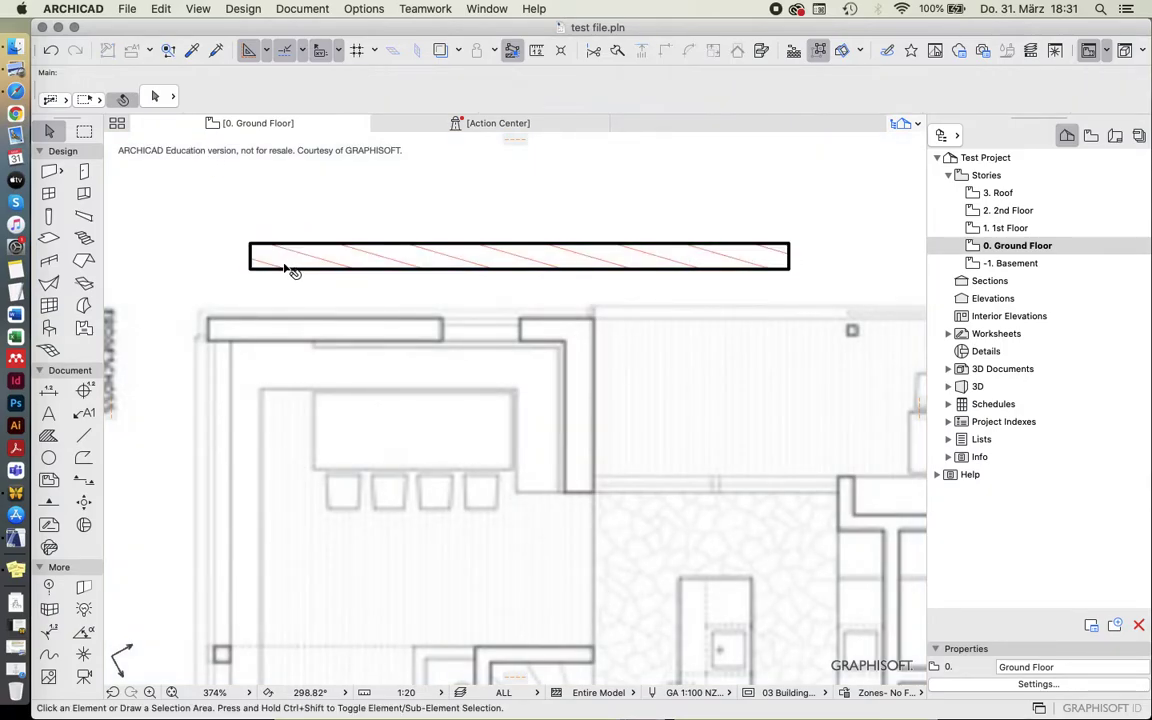
Trace a wall along the plan's top edge to its top-left corner and delete the stray wall above.
key(w)
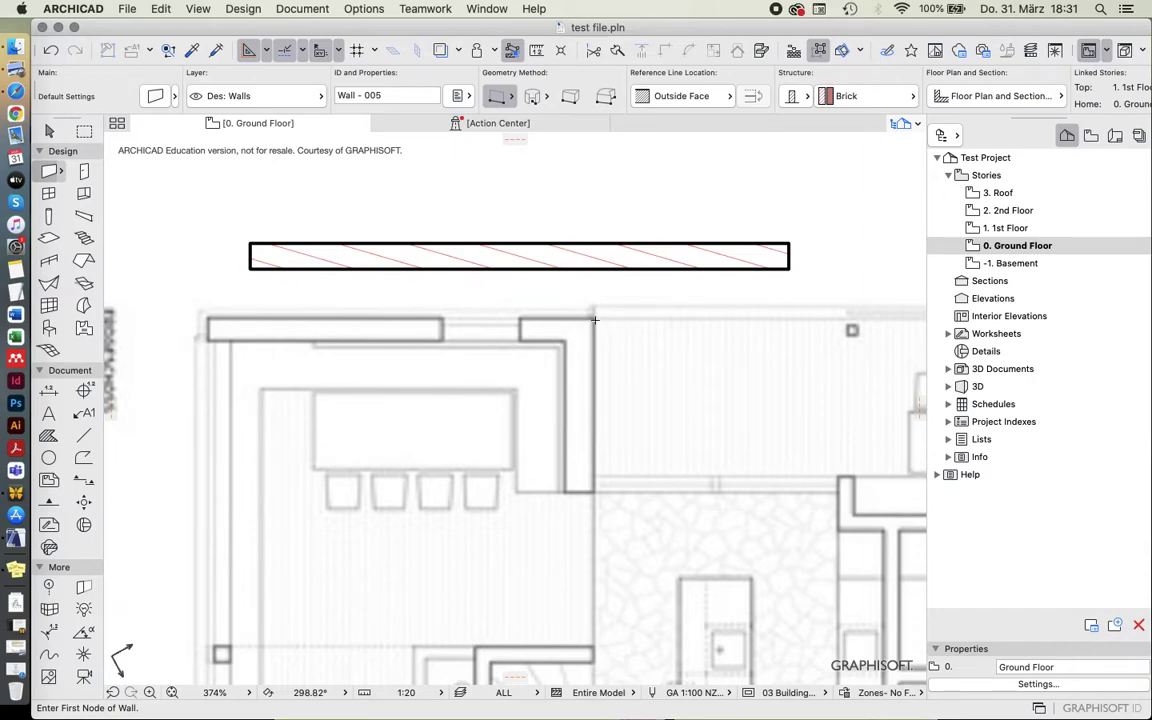
click(595, 320)
click(208, 320)
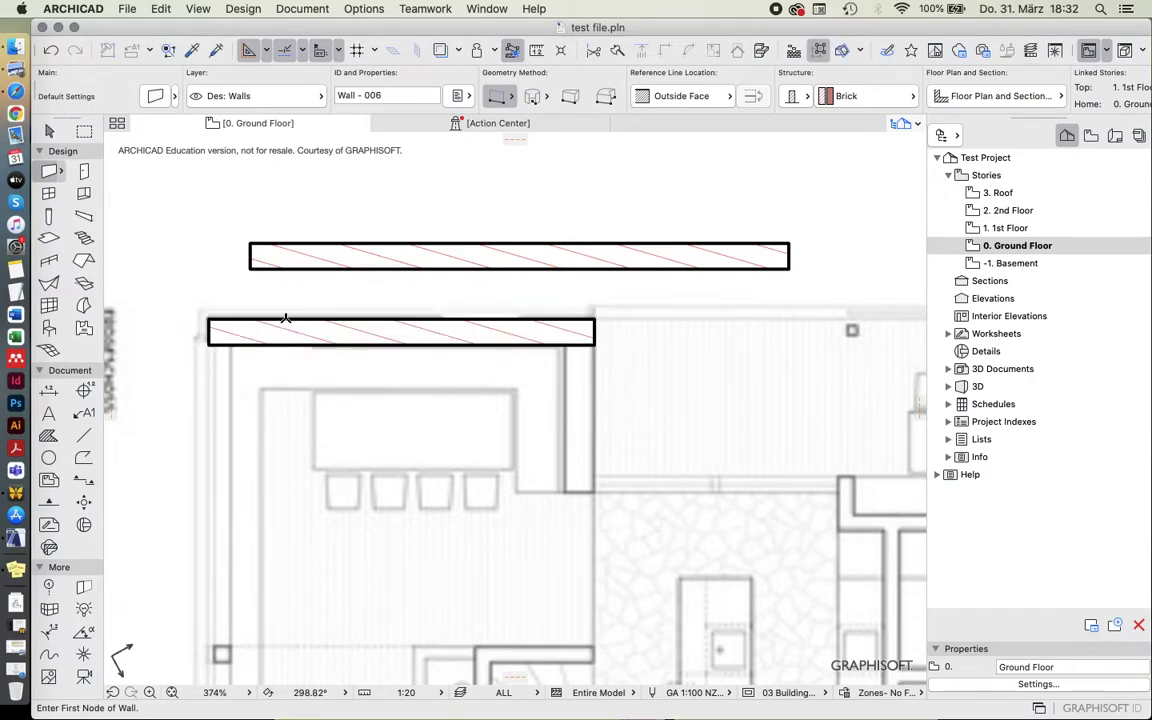
key(Escape)
click(358, 260)
key(Delete)
Change the traced wall's thickness to 60 and reselect it to check.
click(255, 333)
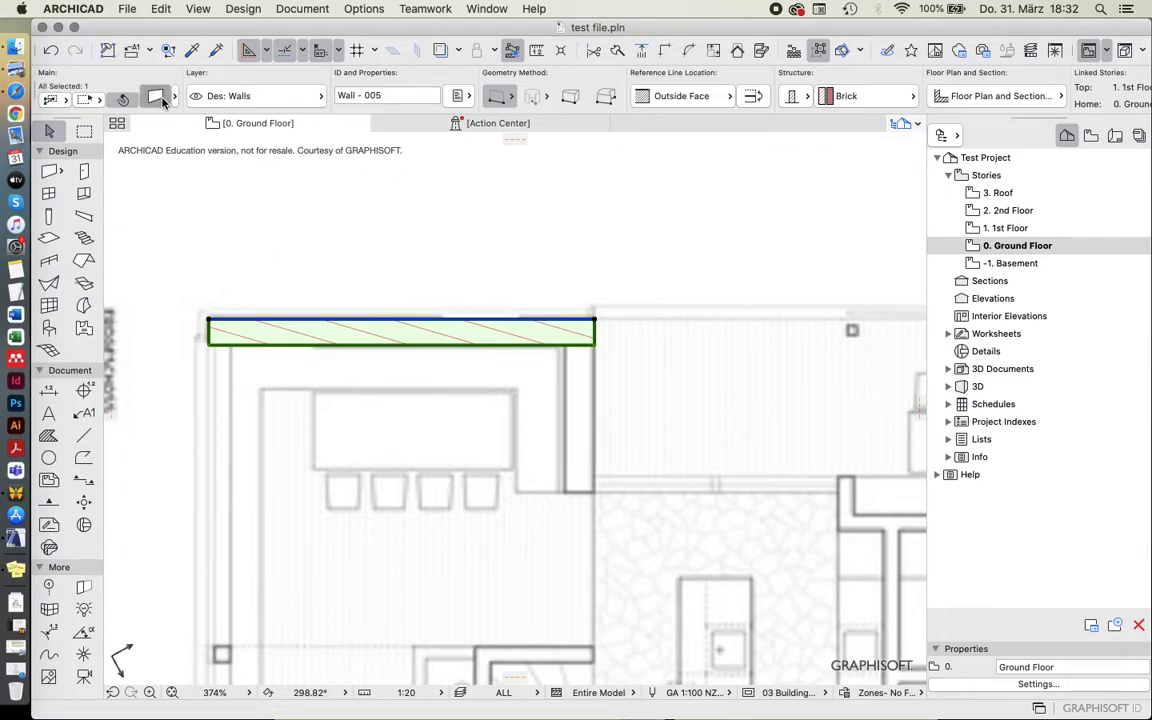
click(155, 96)
click(818, 244)
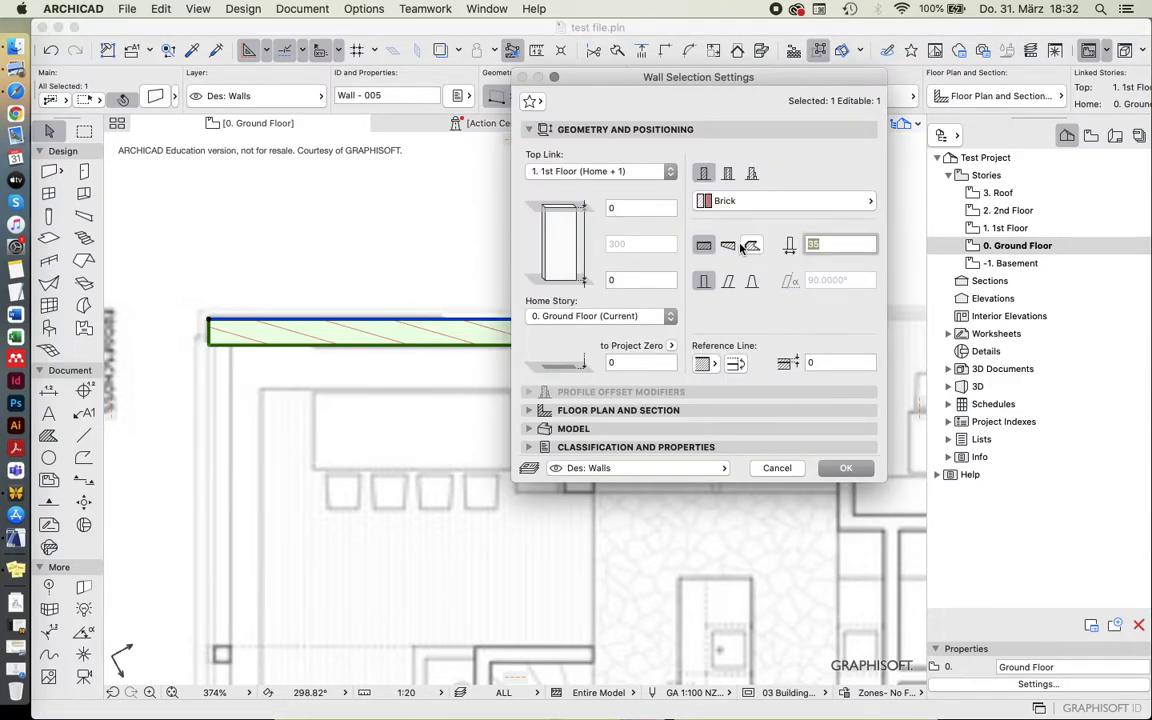
text(60)
key(Return)
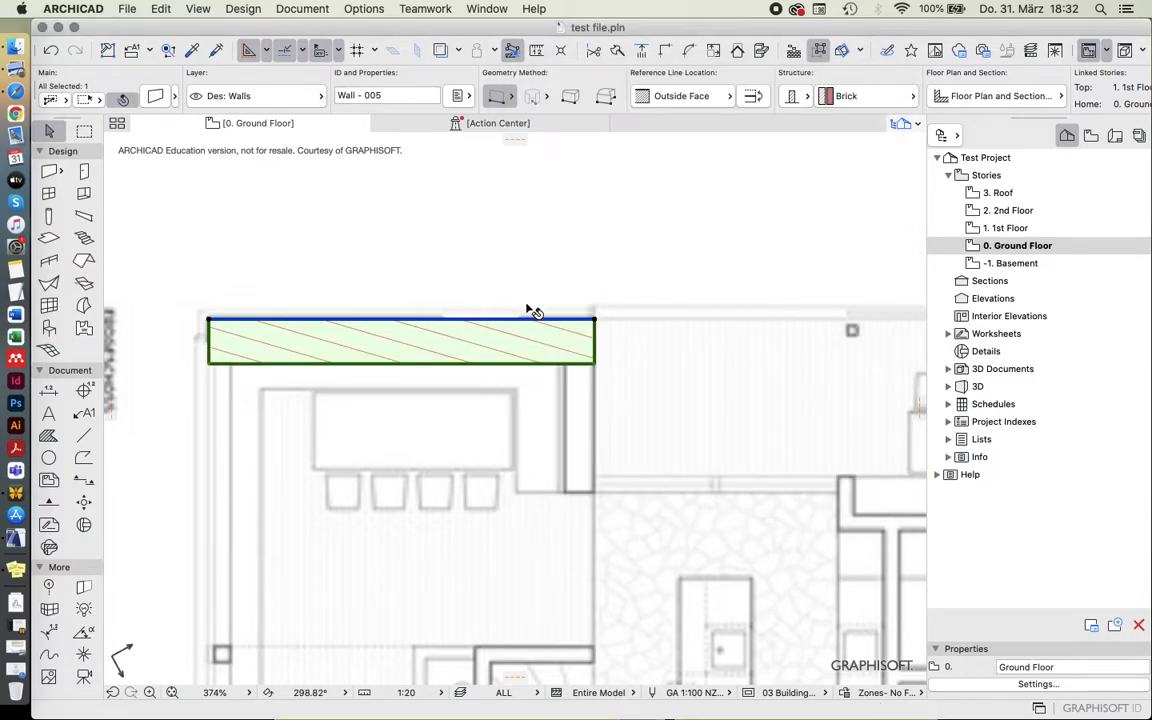
mouse_move(506, 321)
mouse_move(630, 229)
key(Escape)
click(487, 326)
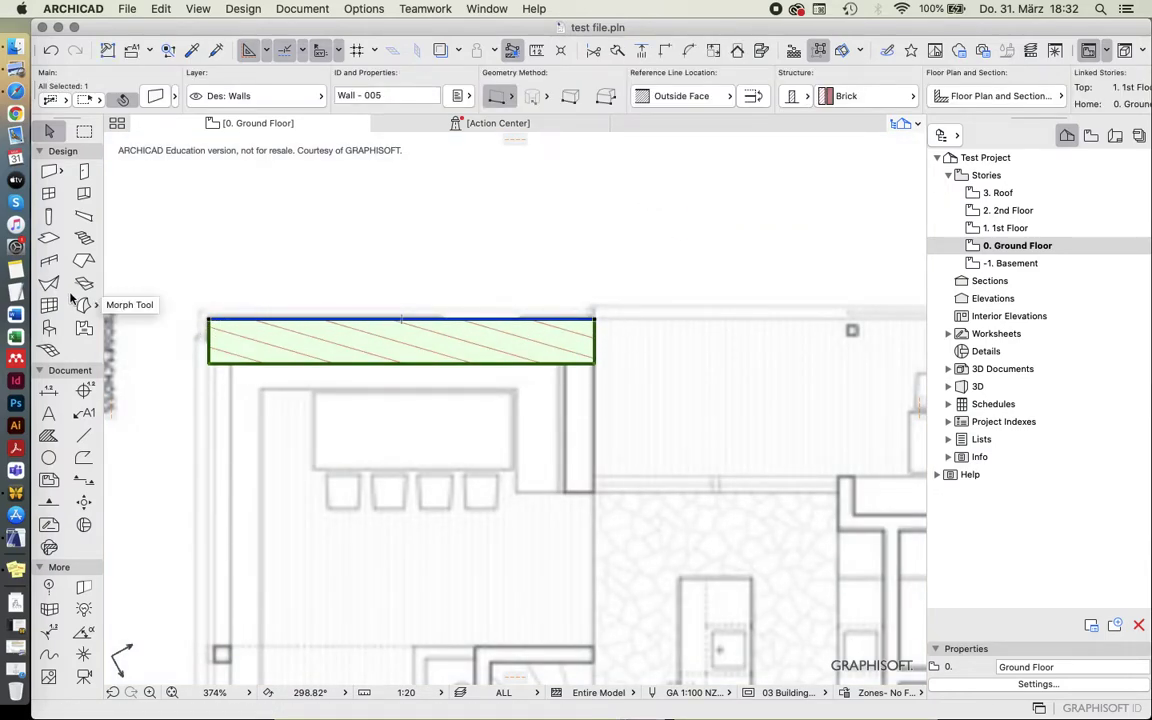
key(Escape)
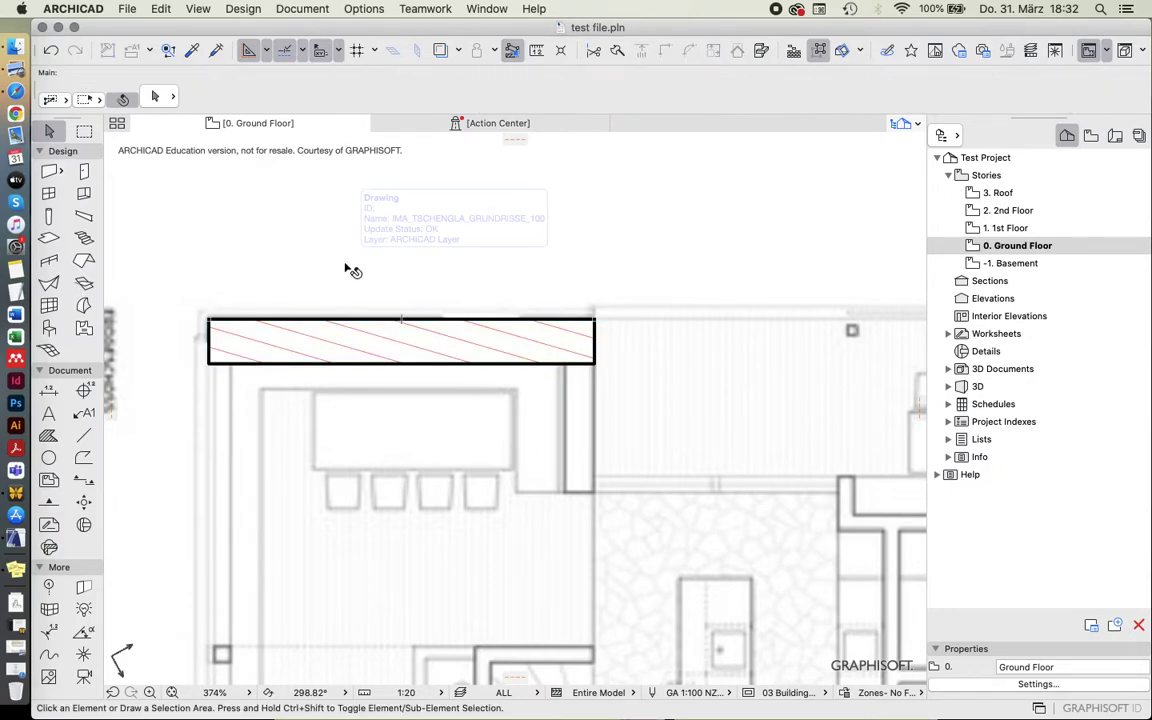
click(336, 332)
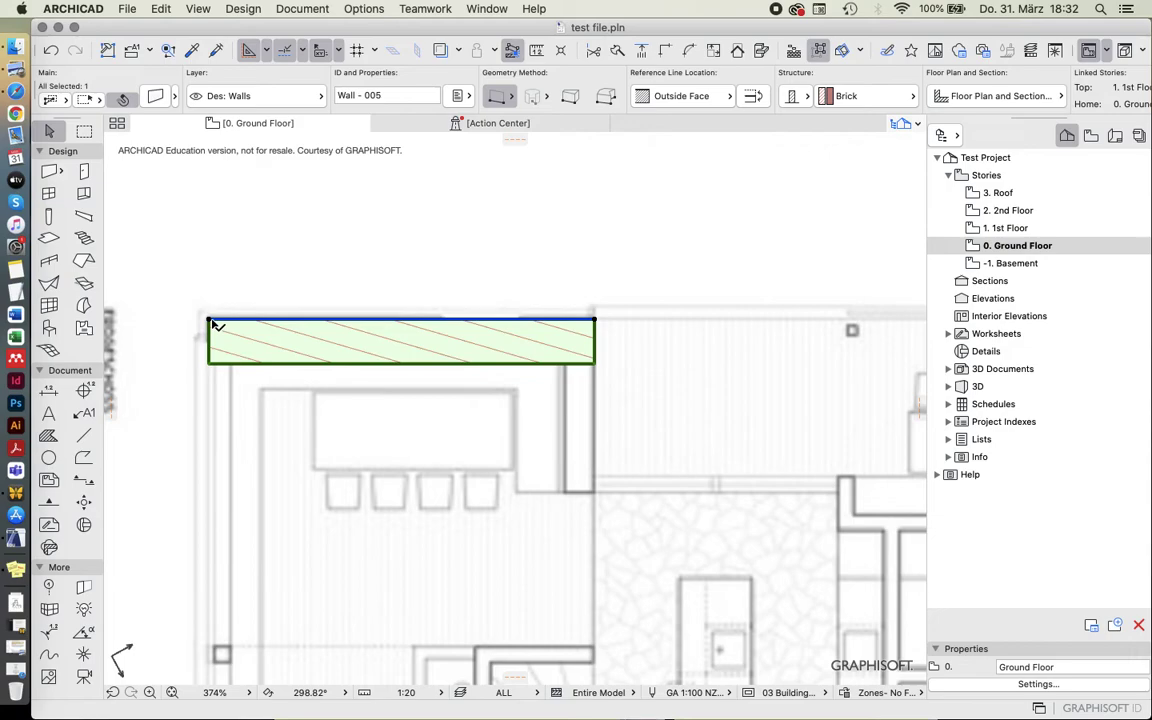
mouse_move(213, 324)
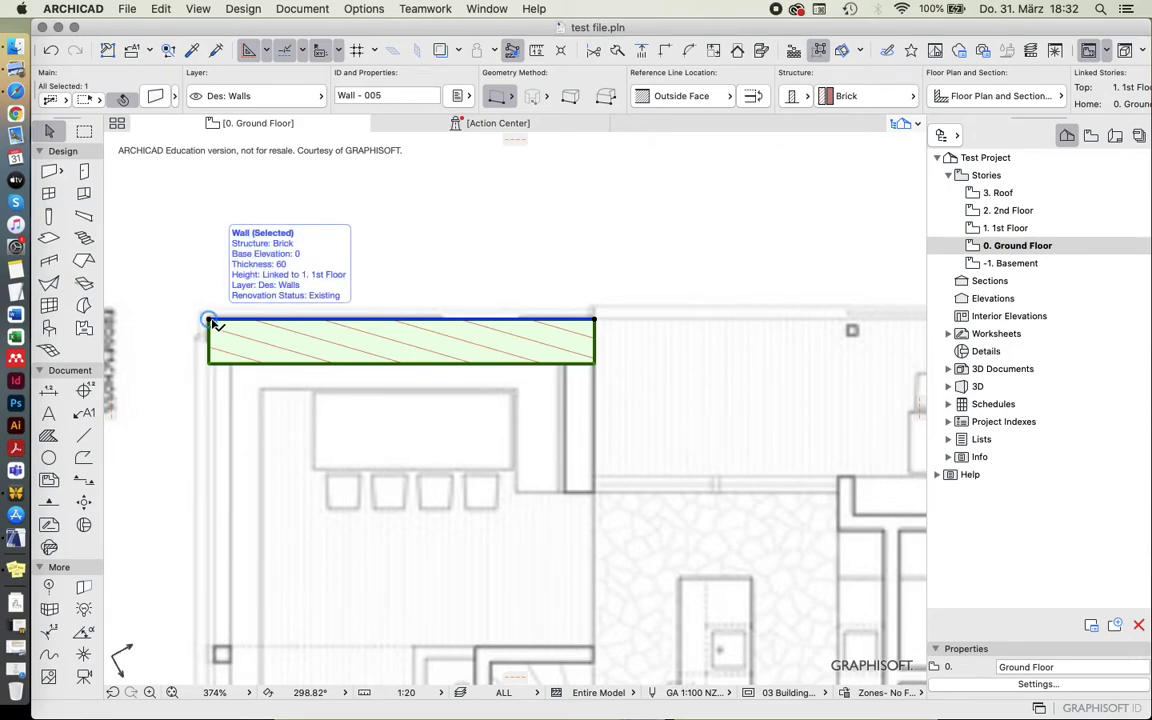
Draw two lines across the top of the plan along the traced wall.
click(84, 435)
click(149, 296)
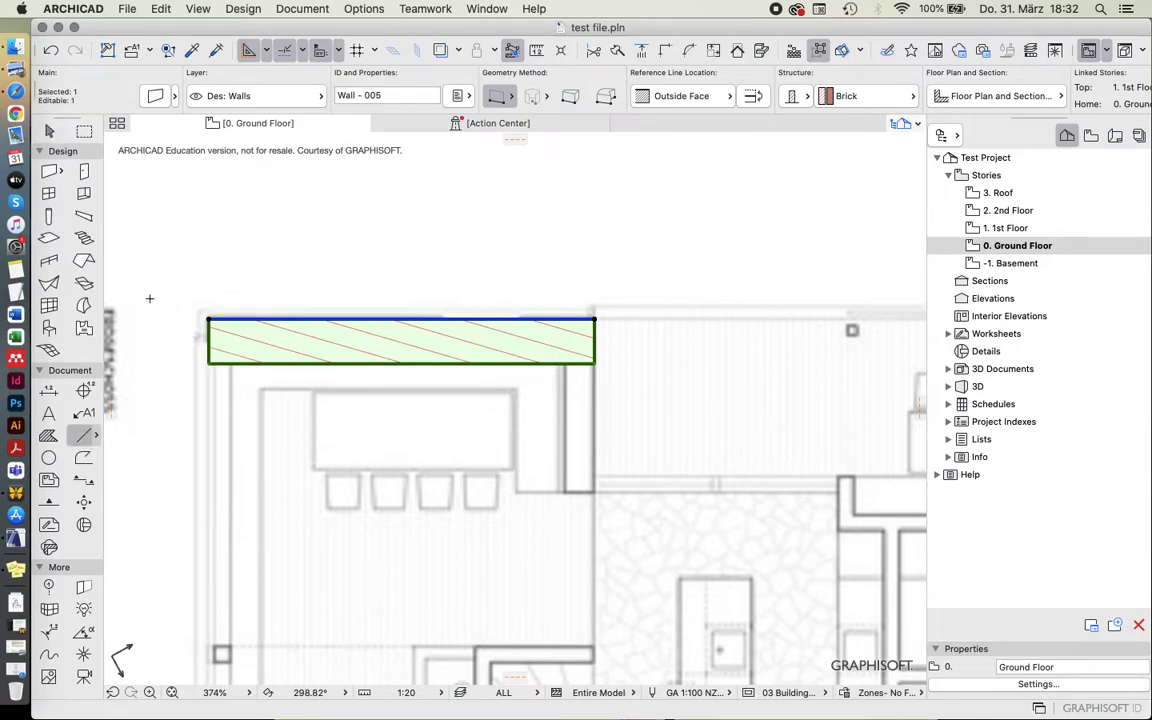
click(113, 290)
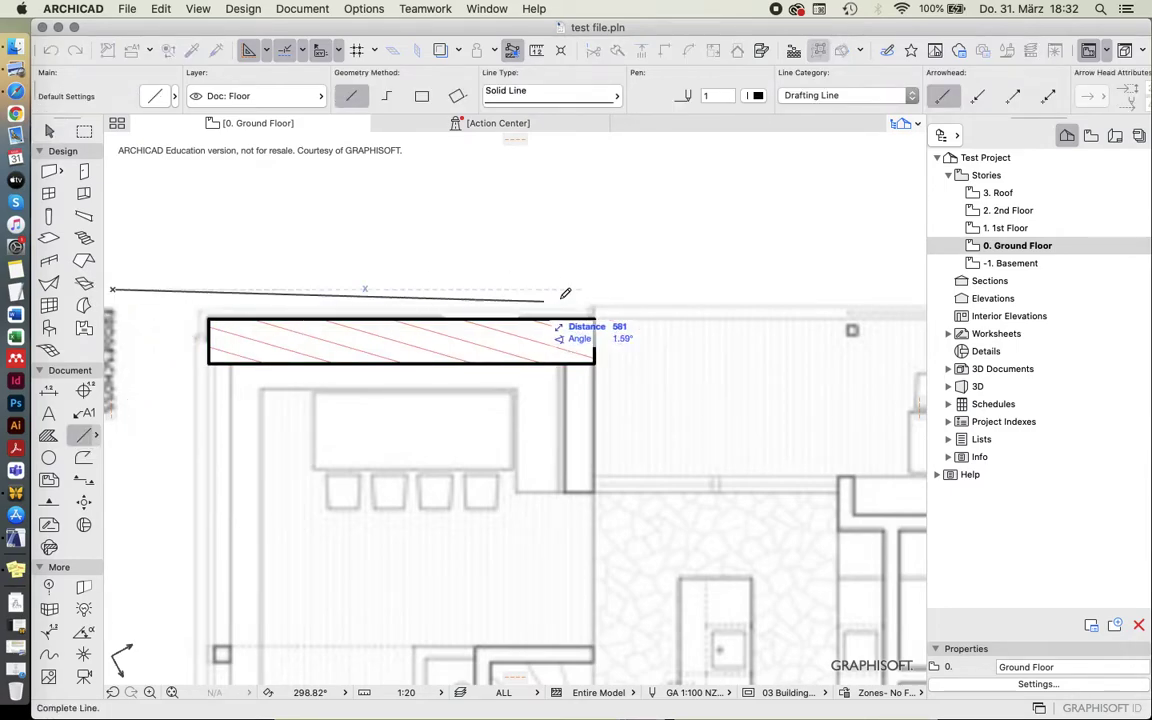
click(649, 303)
scroll(543, 383, down, 5)
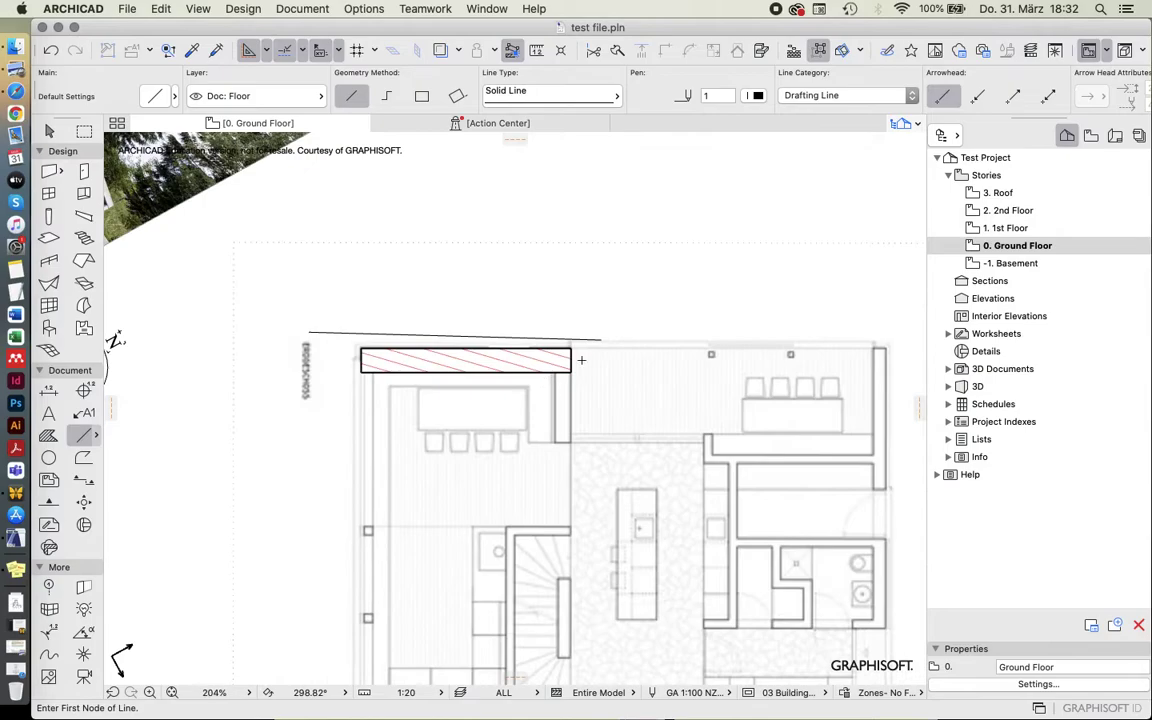
click(594, 344)
click(897, 341)
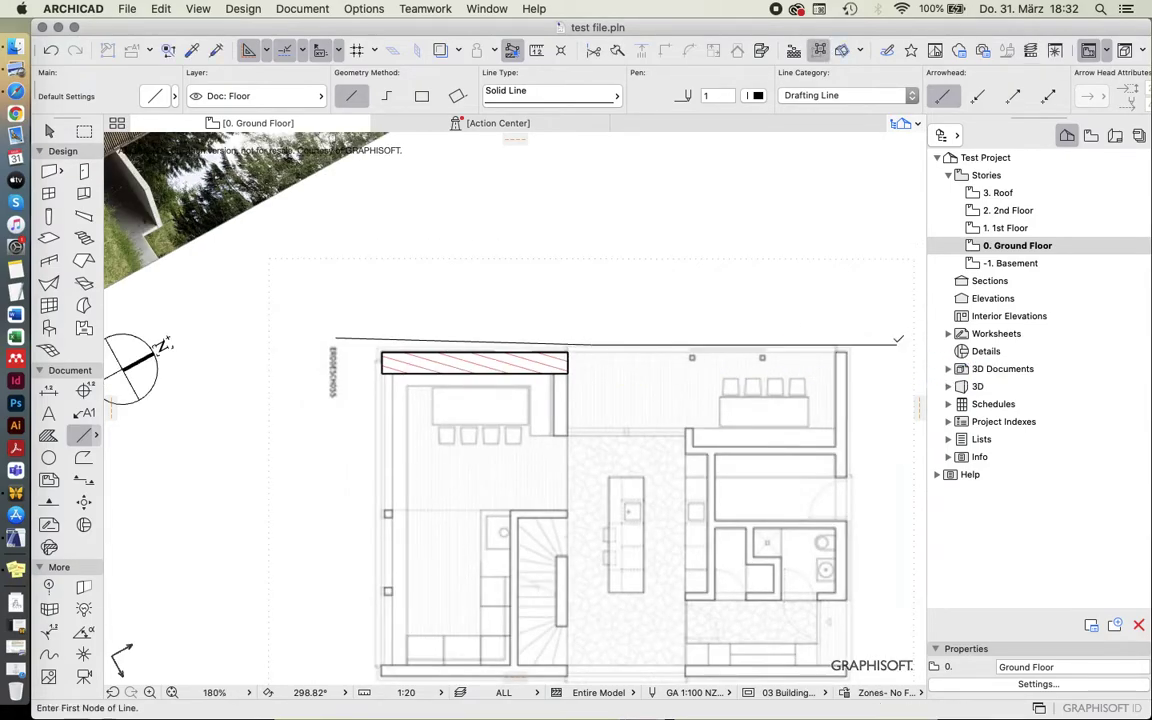
key(Escape)
Set both new lines to the Dashed line type.
scroll(537, 356, up, 5)
click(549, 341)
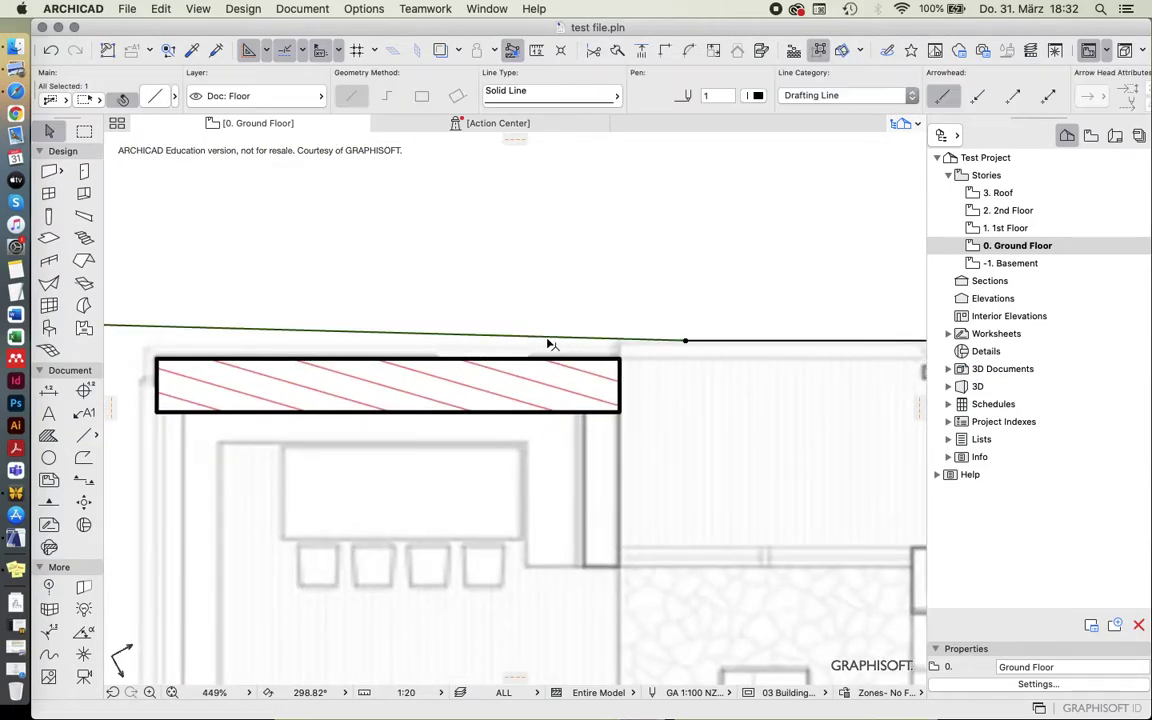
shift+click(734, 342)
click(550, 95)
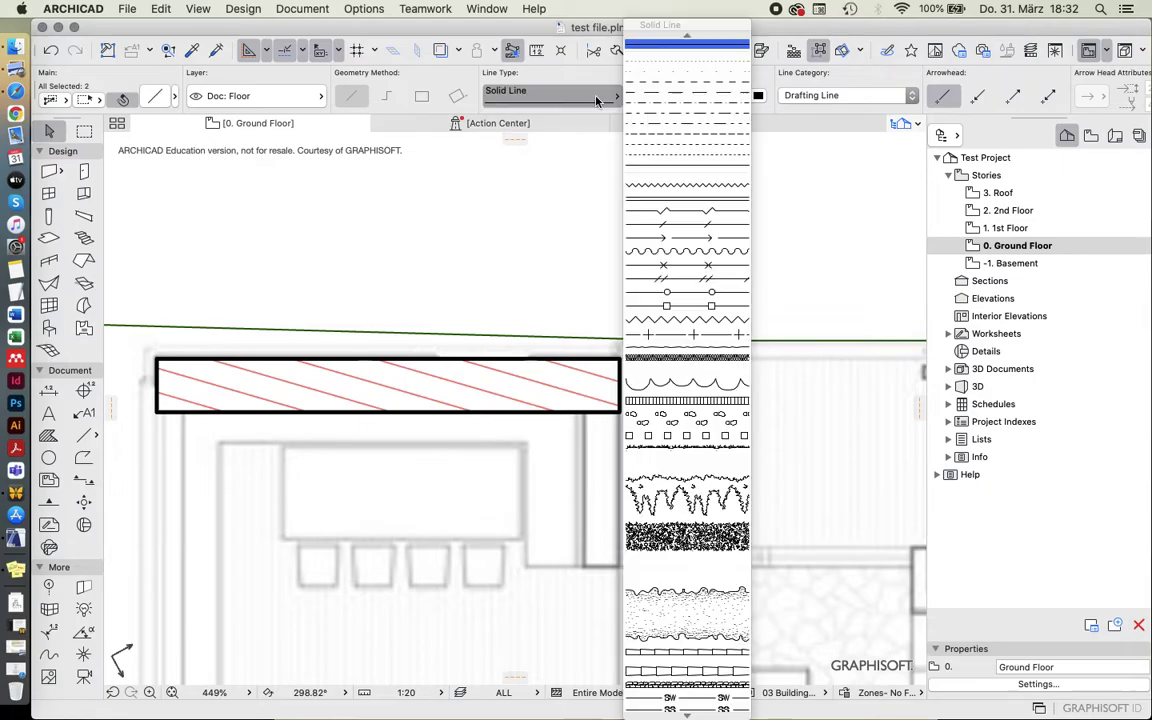
click(690, 58)
key(Escape)
Move both dashed lines down onto the wall's outer edge and check them against the wall.
scroll(645, 337, down, 1)
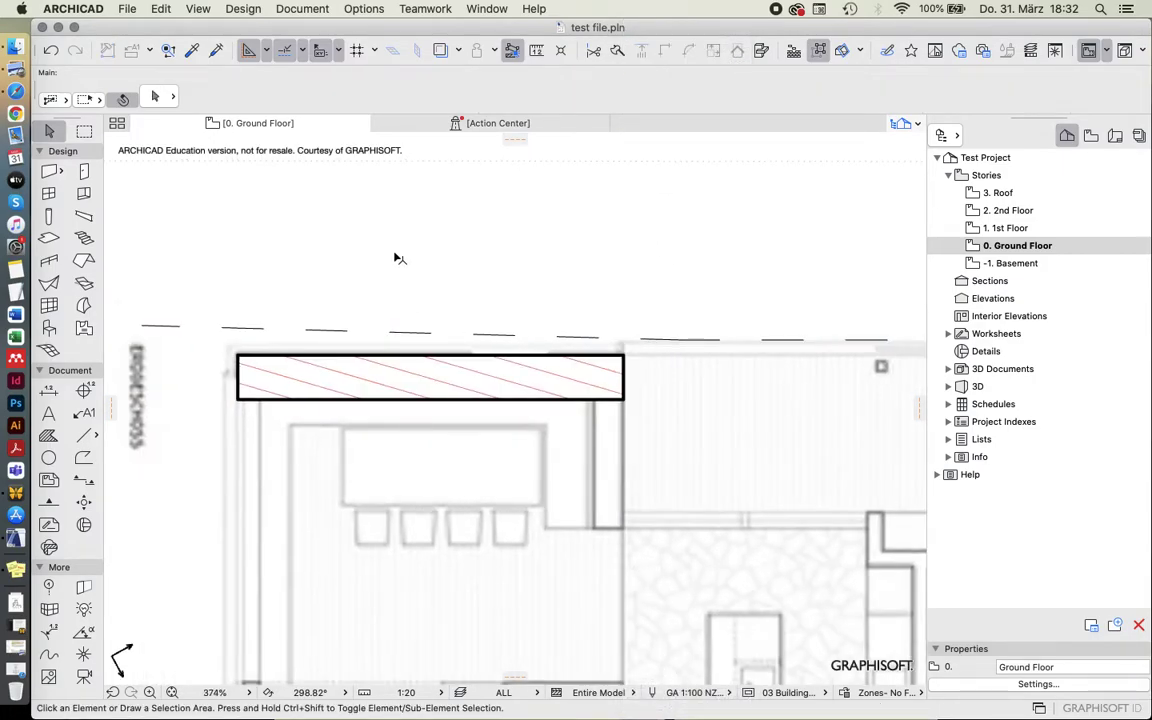
click(566, 337)
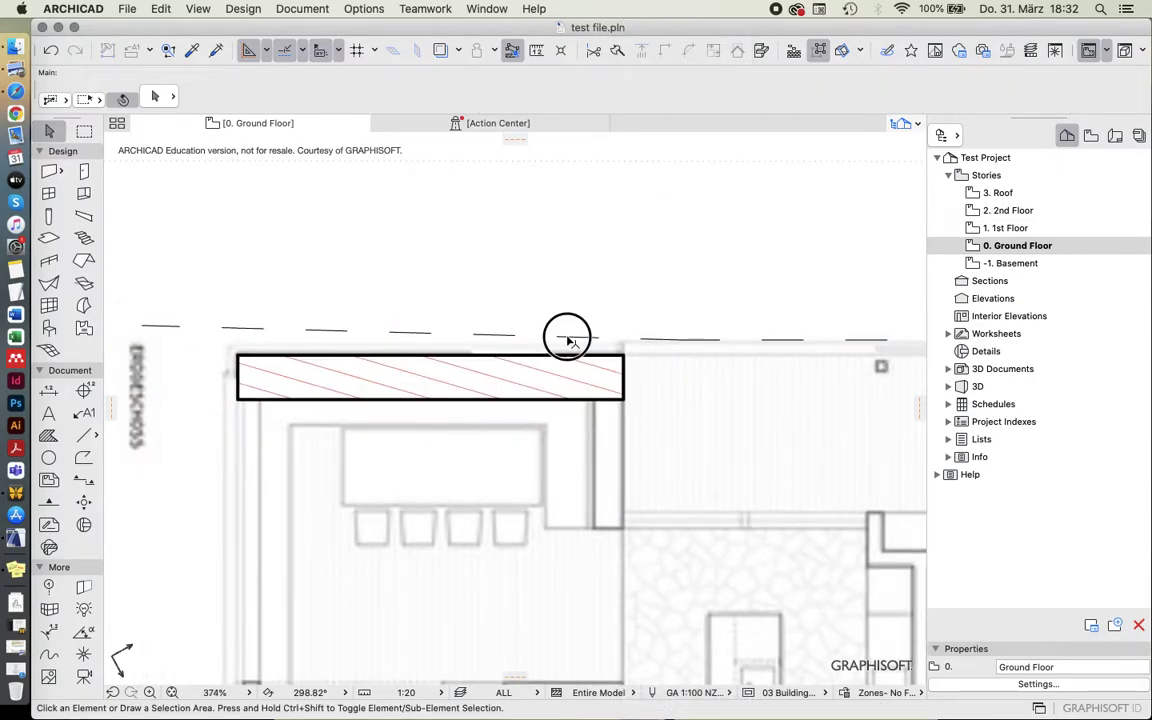
shift+click(677, 343)
click(678, 344)
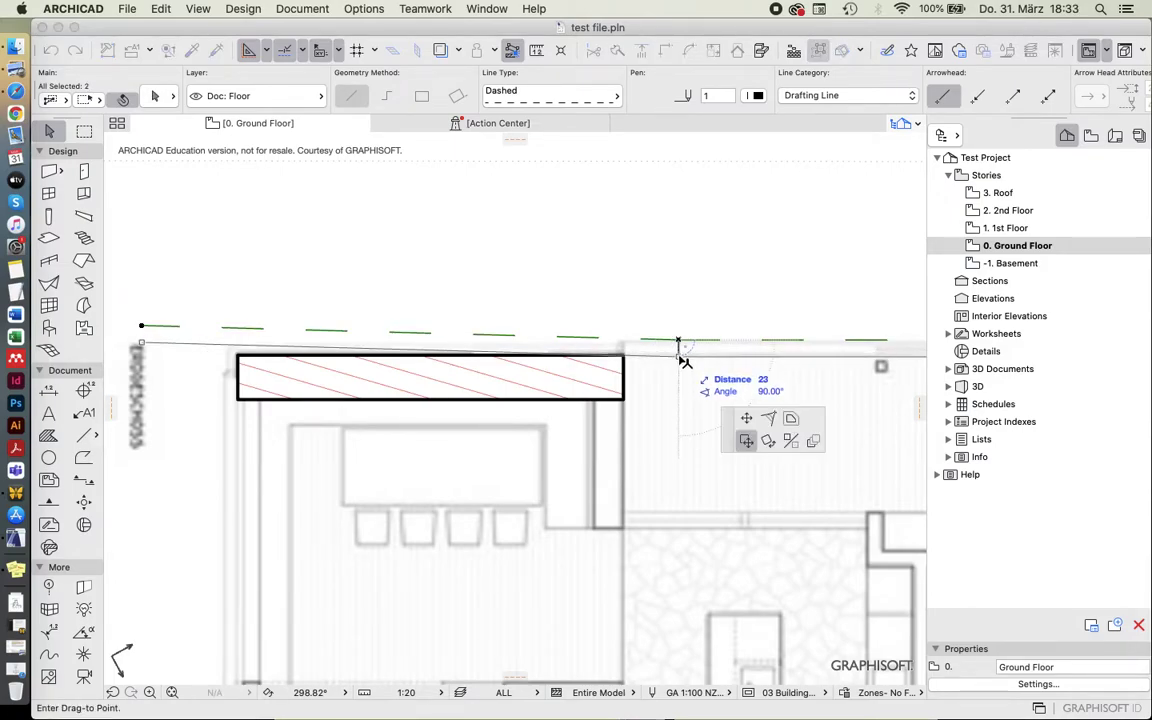
click(680, 357)
key(Escape)
scroll(392, 373, up, 3)
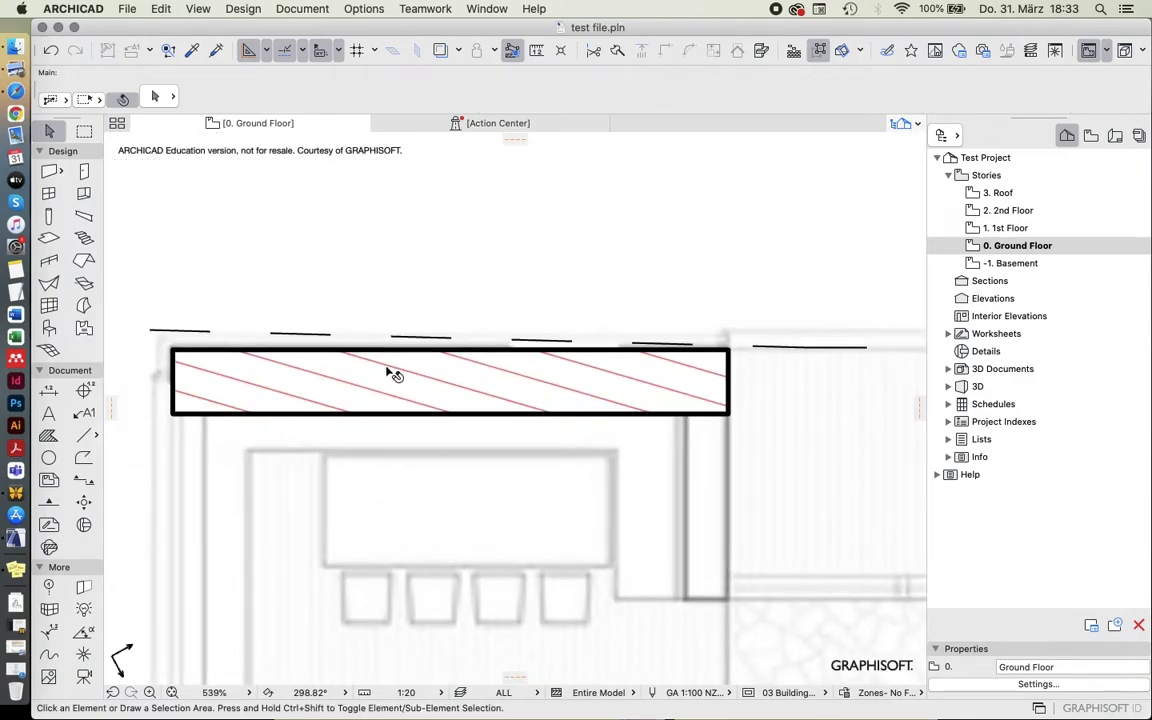
click(678, 375)
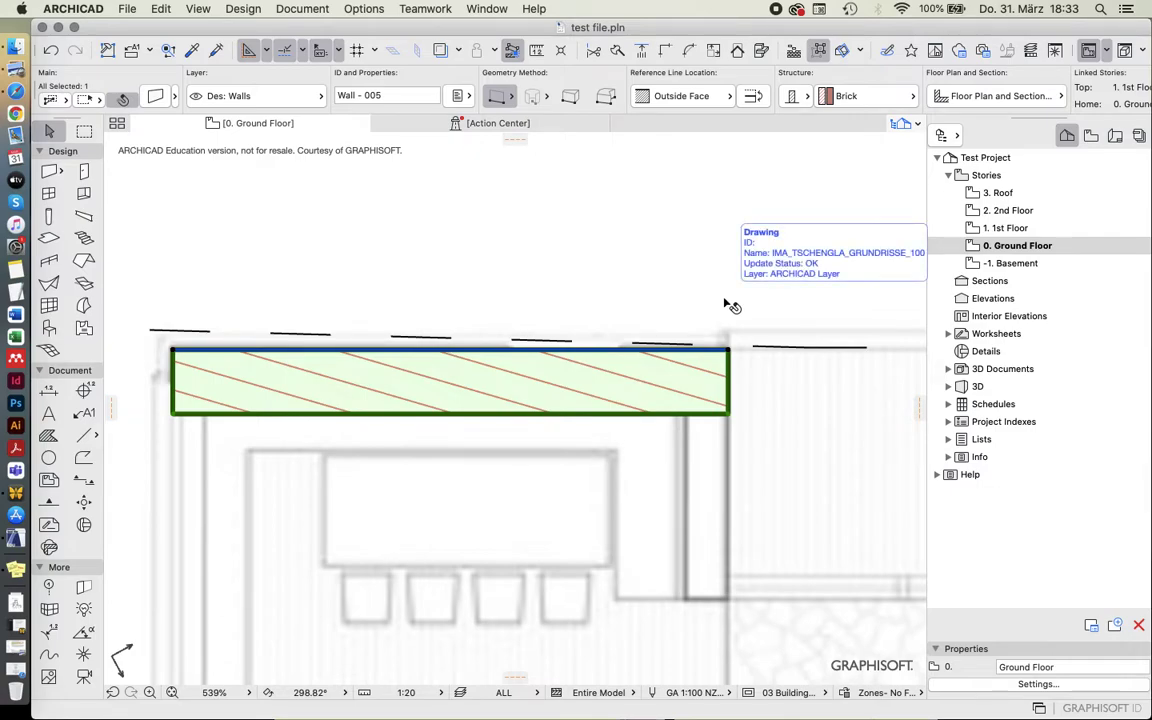
click(495, 338)
scroll(518, 374, down, 3)
scroll(518, 374, down, 3)
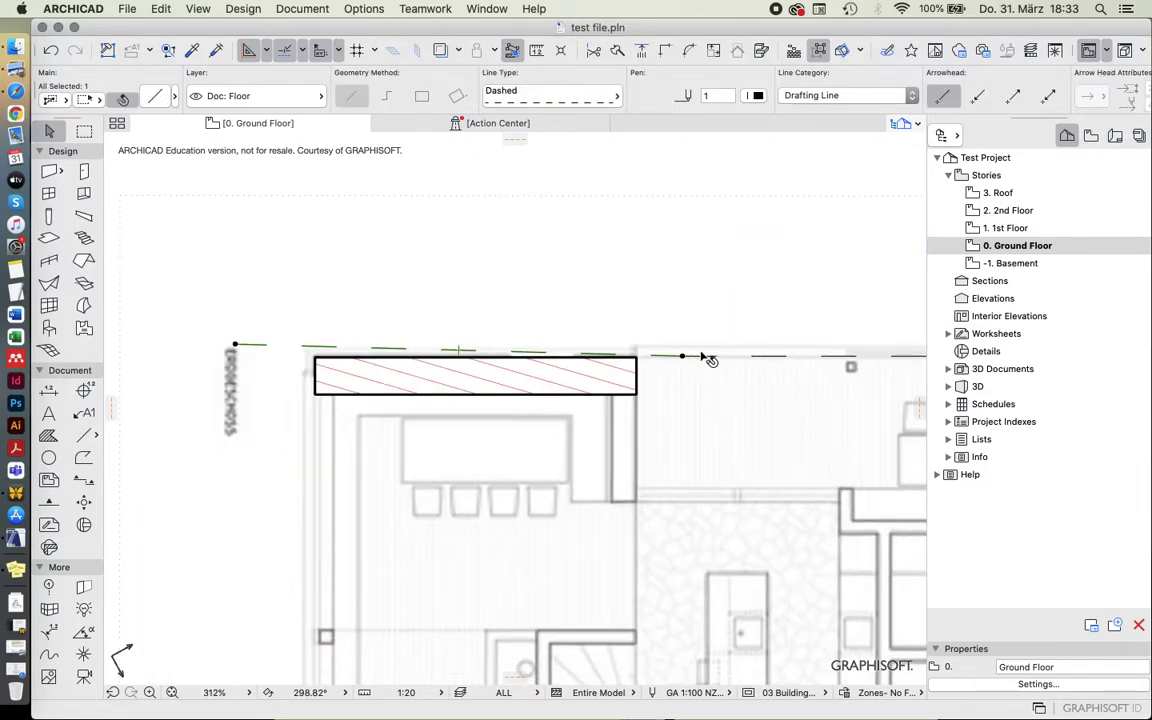
click(598, 368)
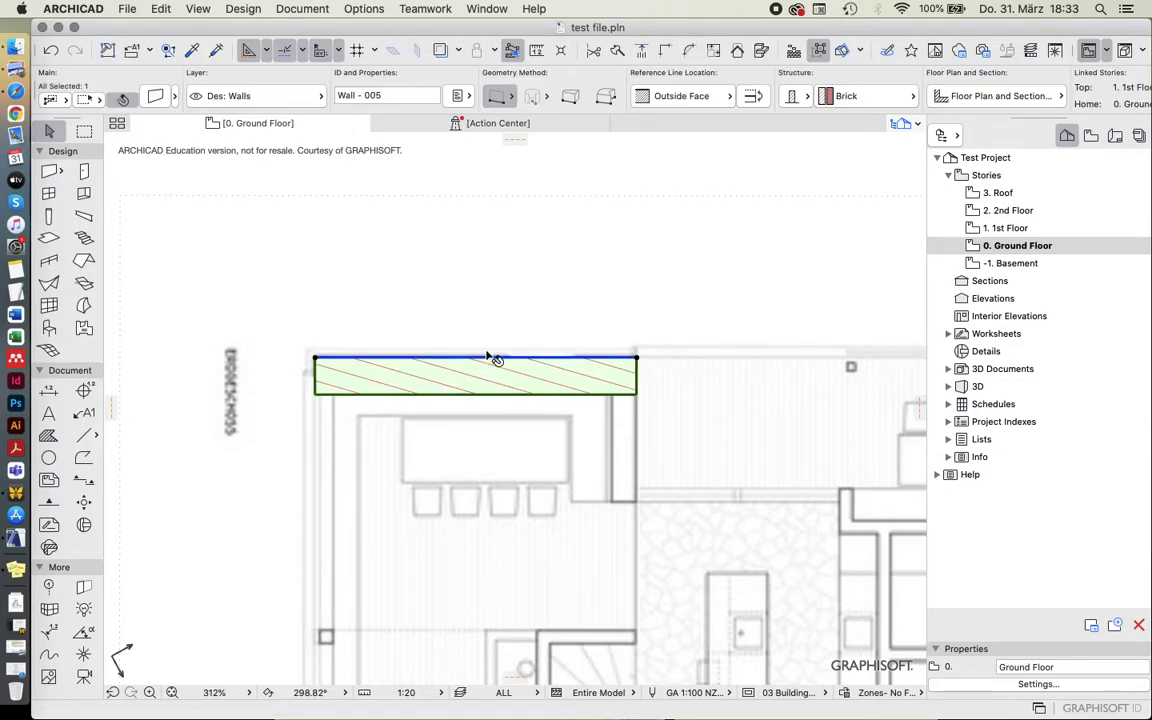
Change the top brick wall's thickness from 60 to 35 in the Info Box, then deselect.
scroll(518, 360, up, 3)
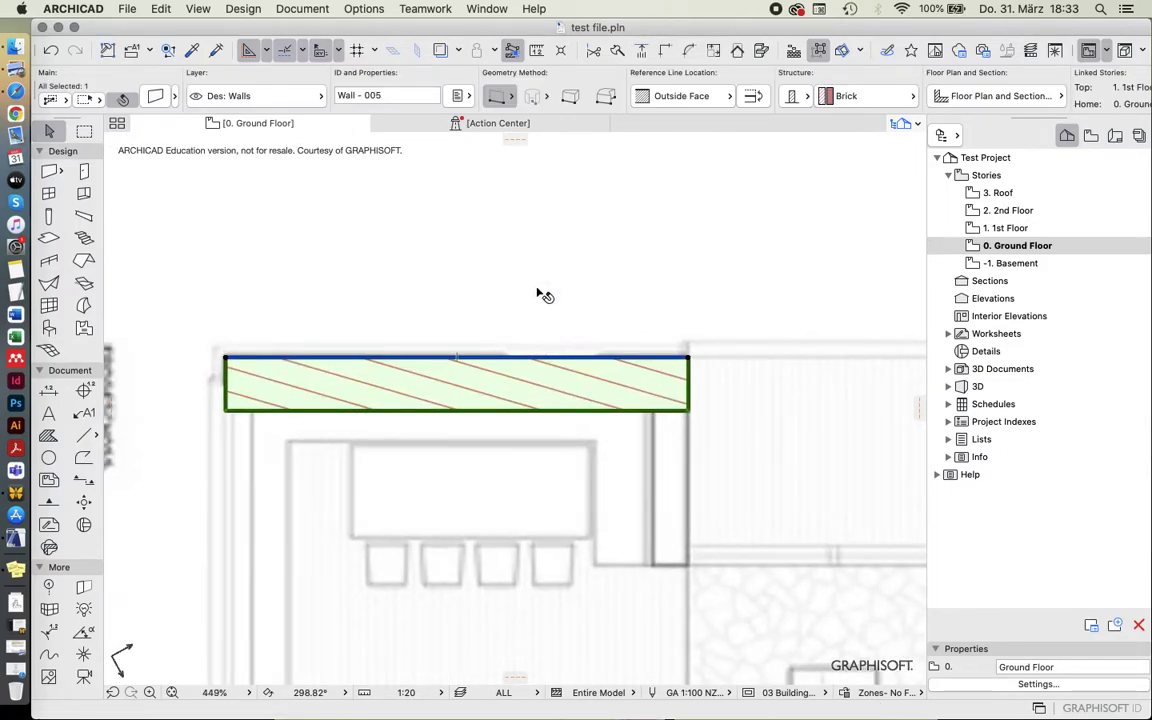
scroll(530, 88, right, 5)
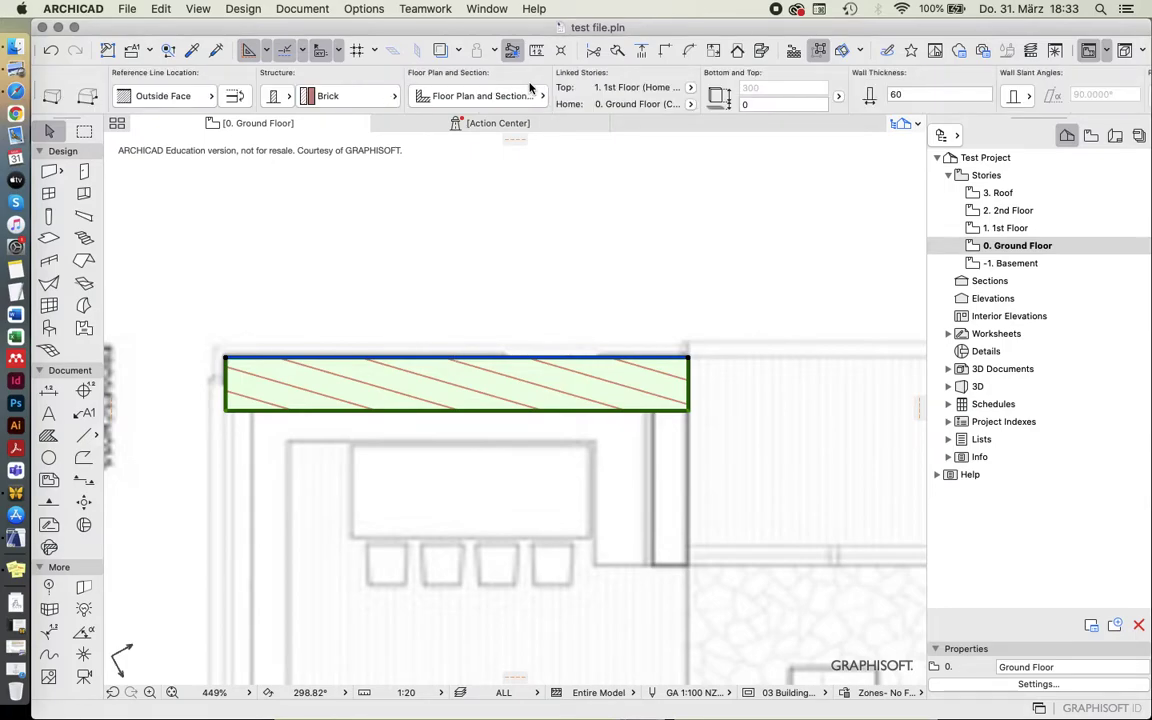
scroll(530, 88, left, 5)
scroll(530, 88, right, 8)
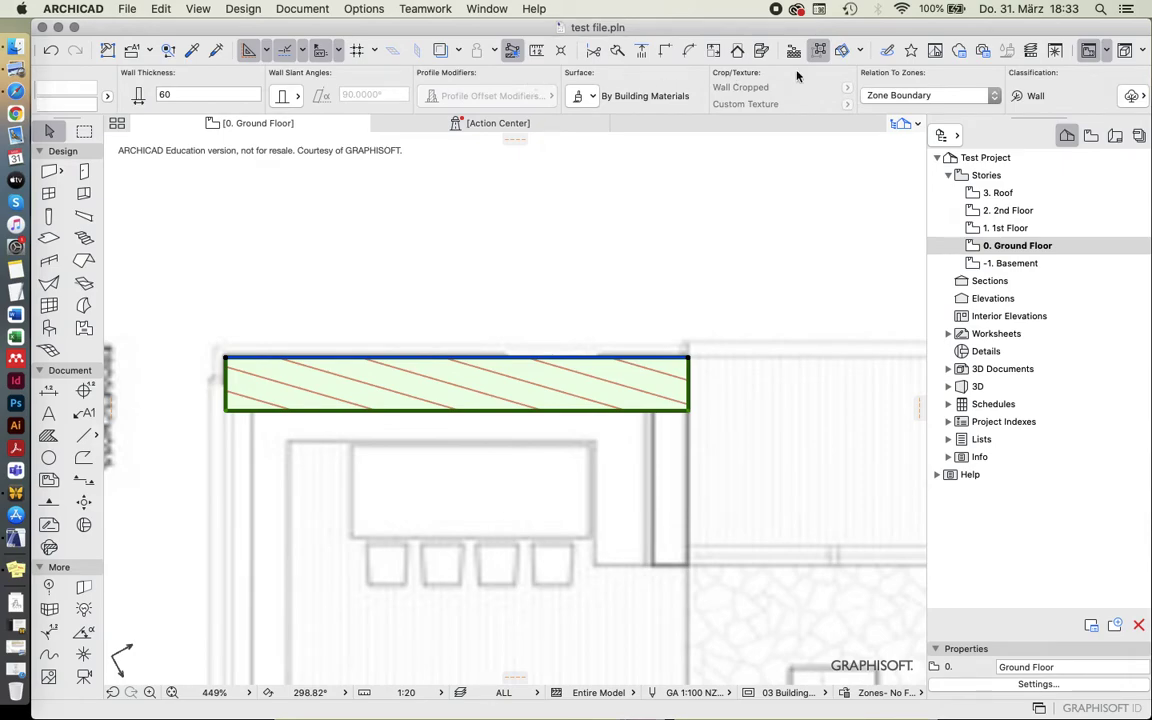
scroll(786, 87, left, 4)
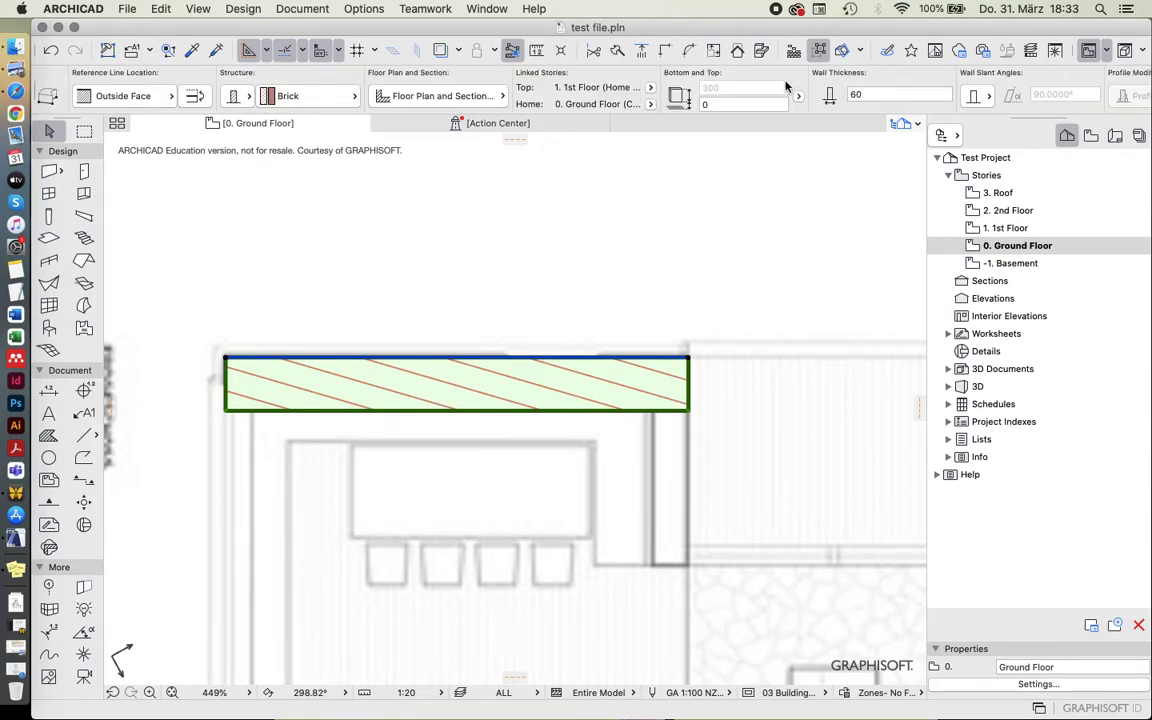
click(879, 95)
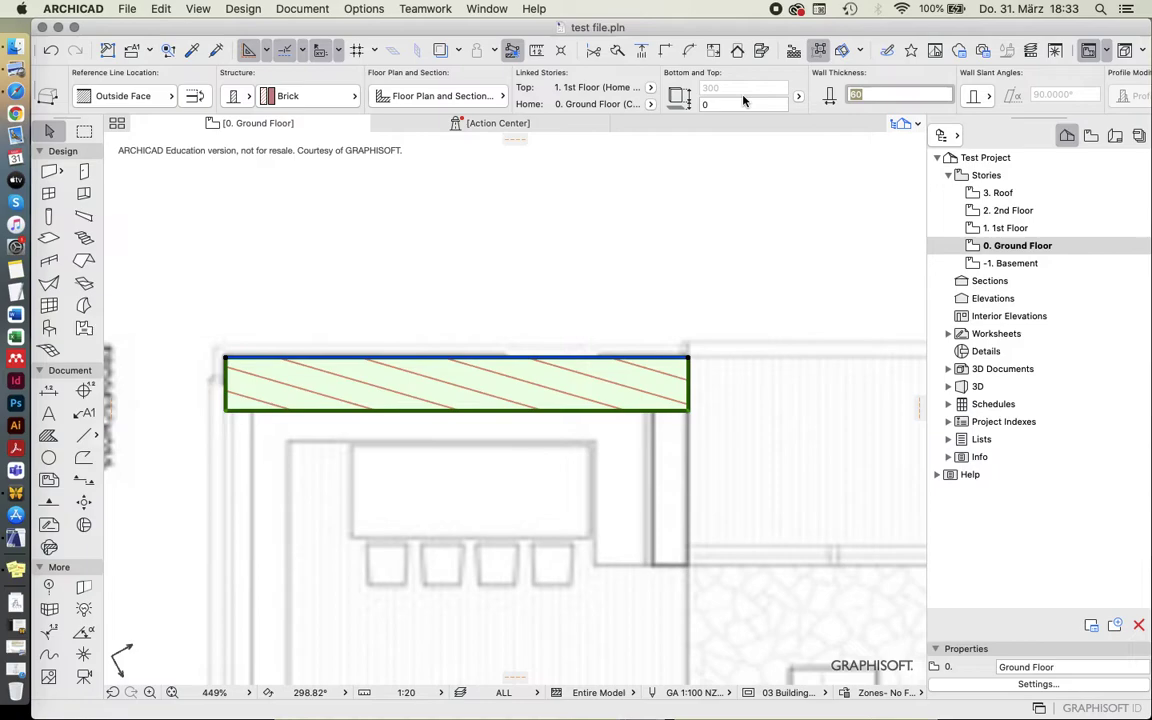
key(Return)
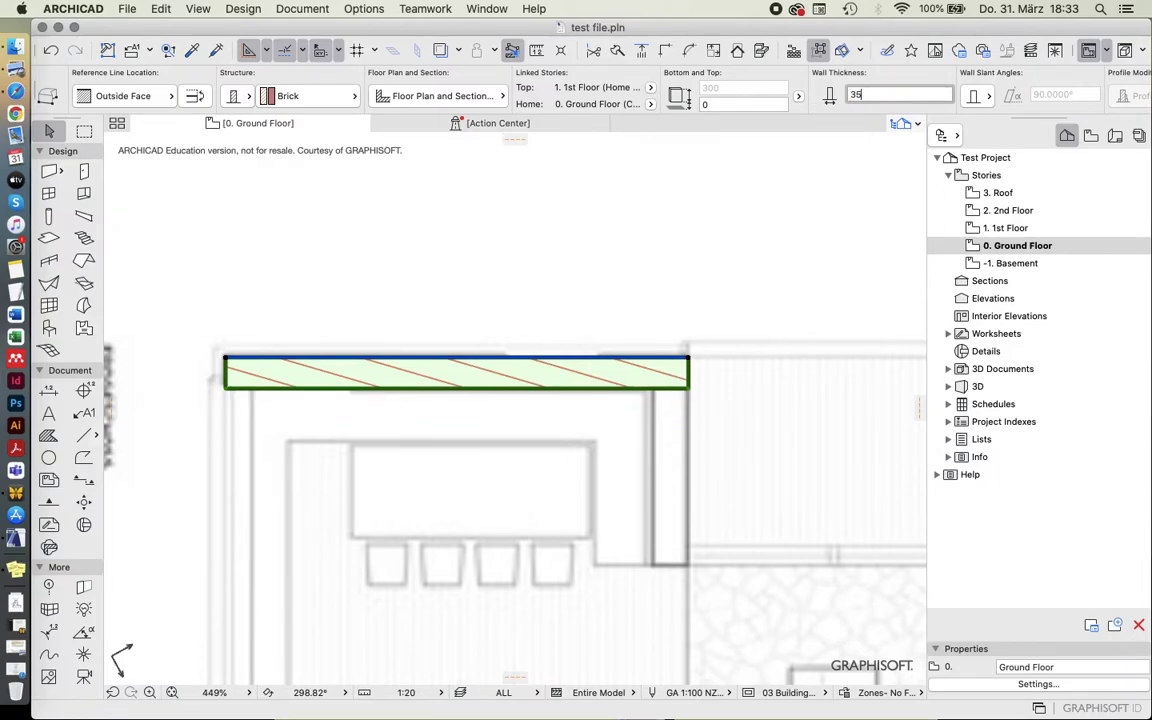
click(555, 221)
scroll(510, 255, down, 3)
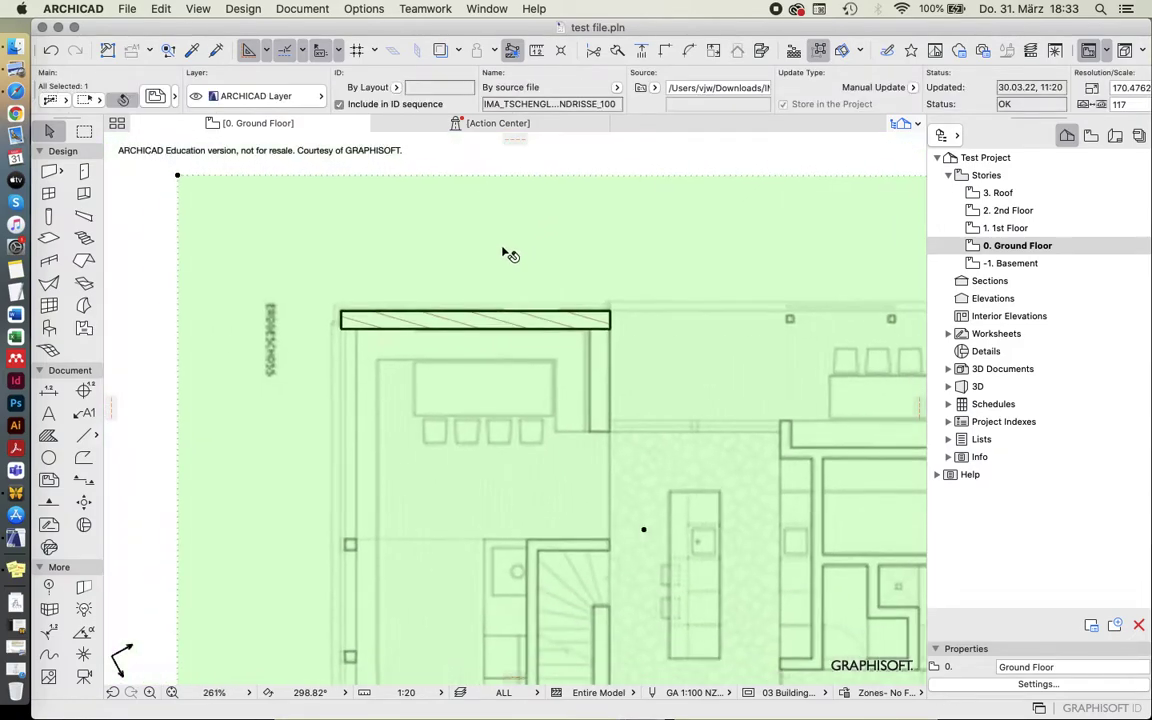
key(Escape)
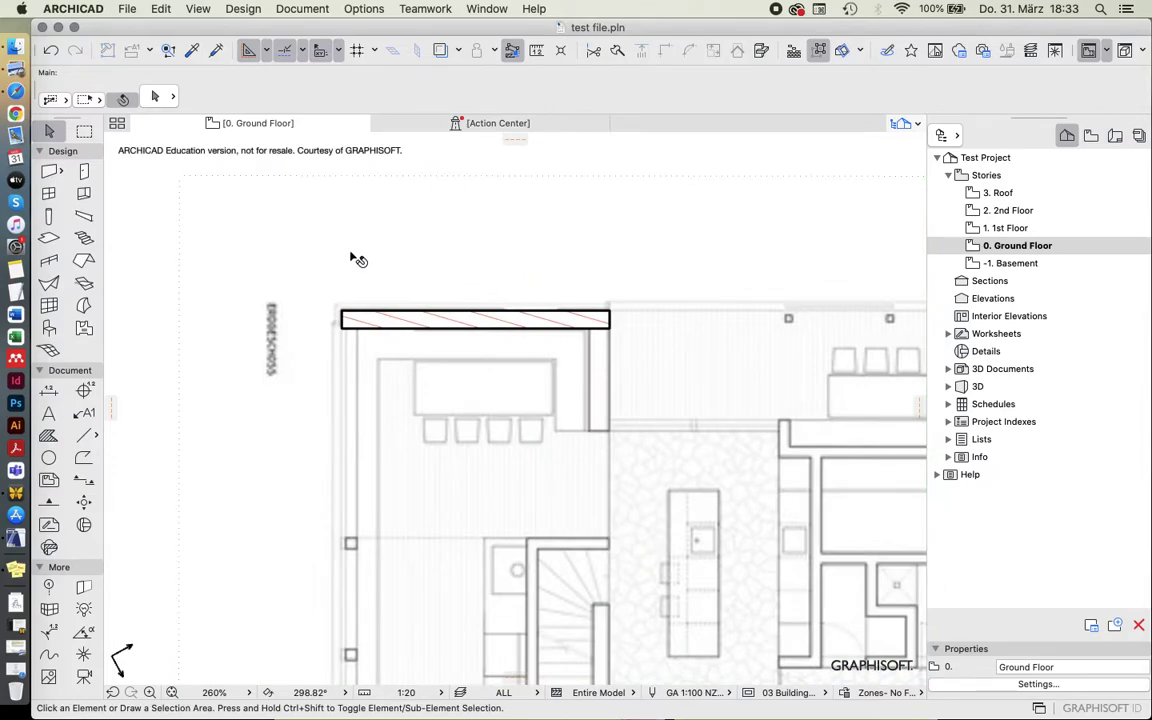
scroll(355, 257, down, 3)
scroll(810, 388, up, 2)
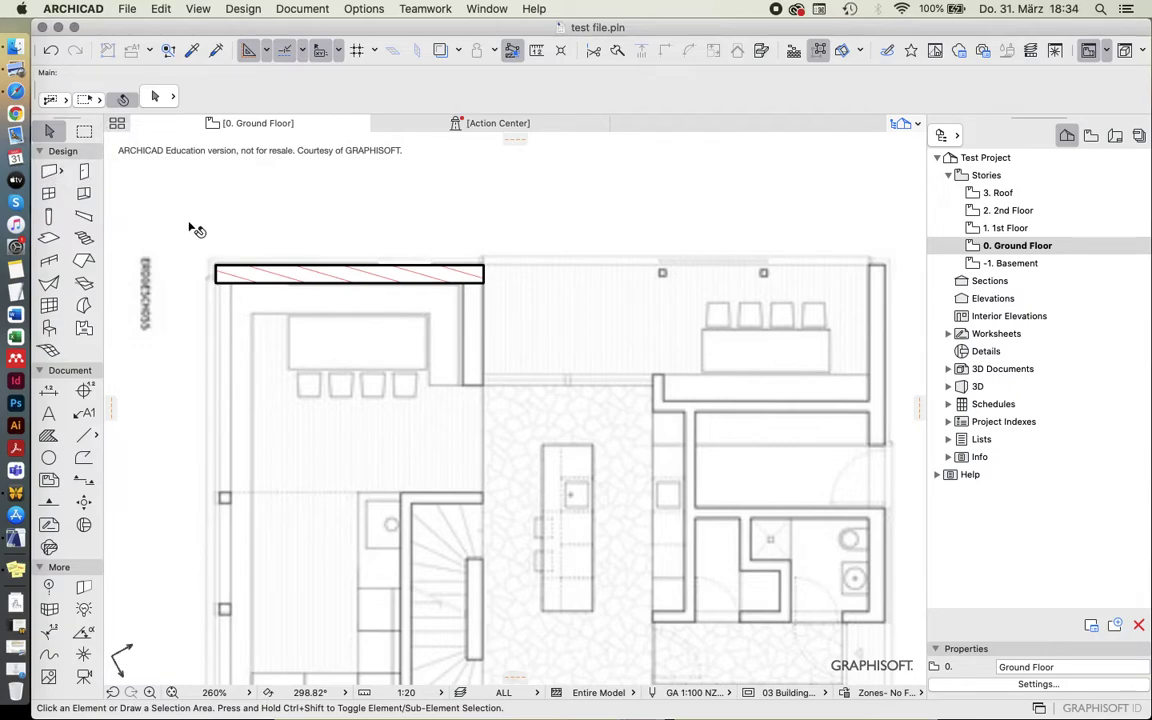
Draw a vertical Brick wall from the top wall's right corner down to the corner below.
alt+click(318, 275)
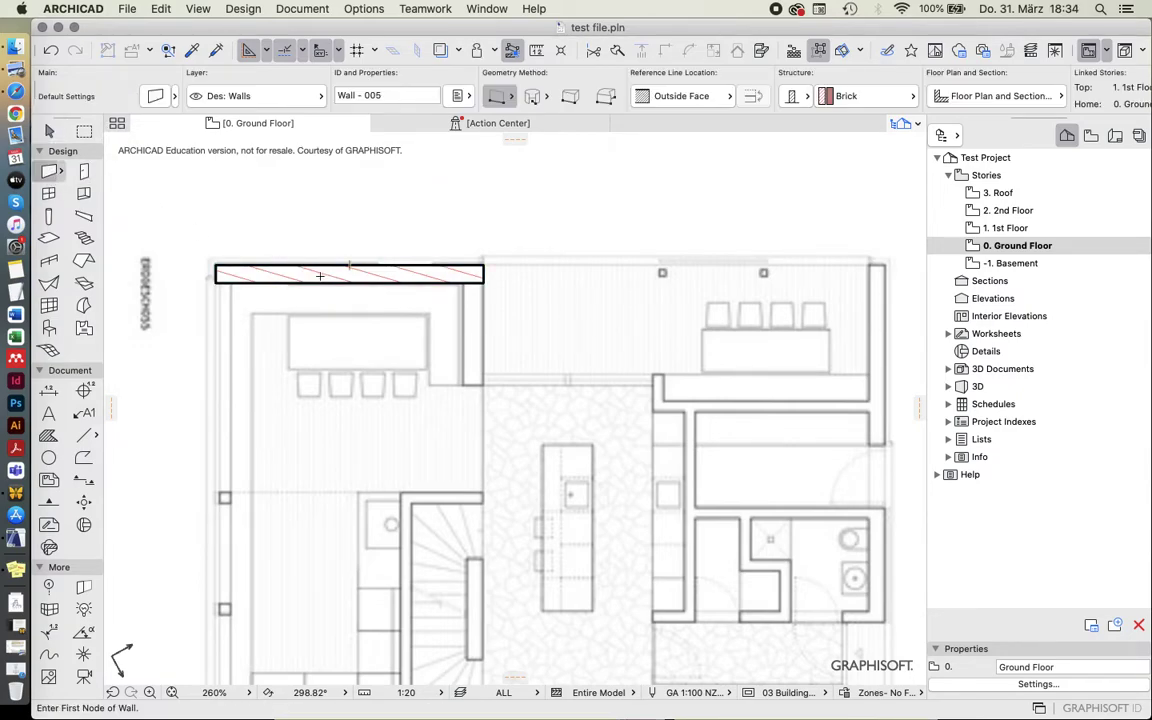
click(483, 268)
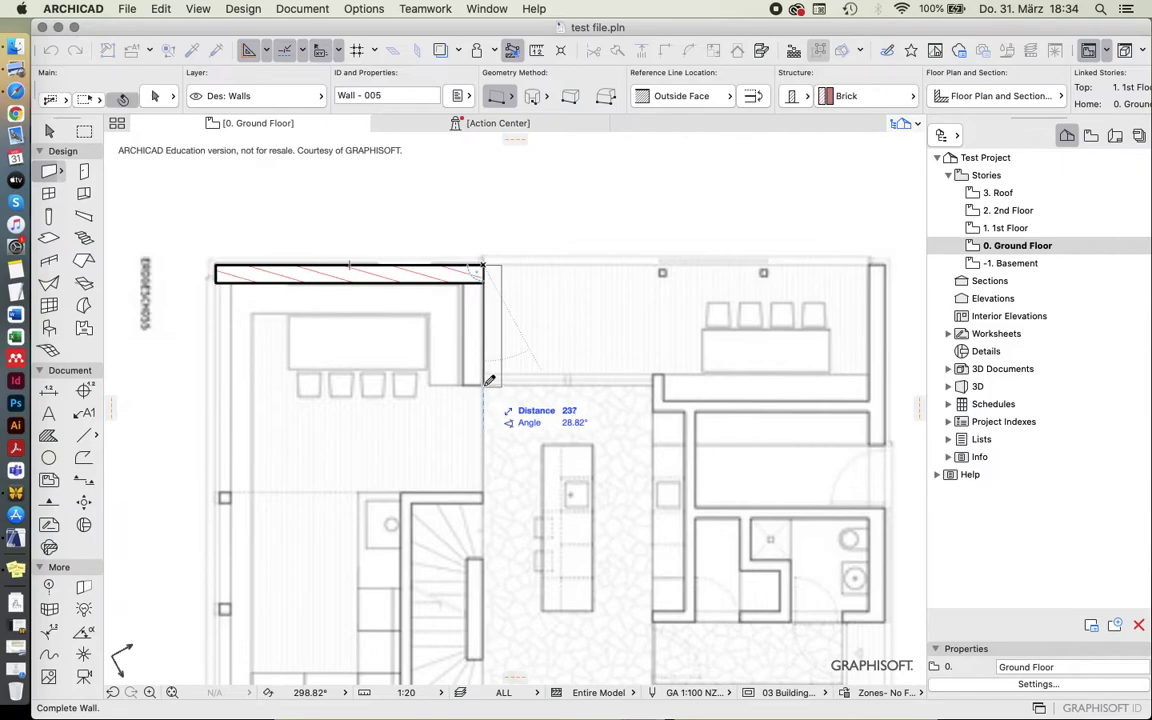
click(483, 385)
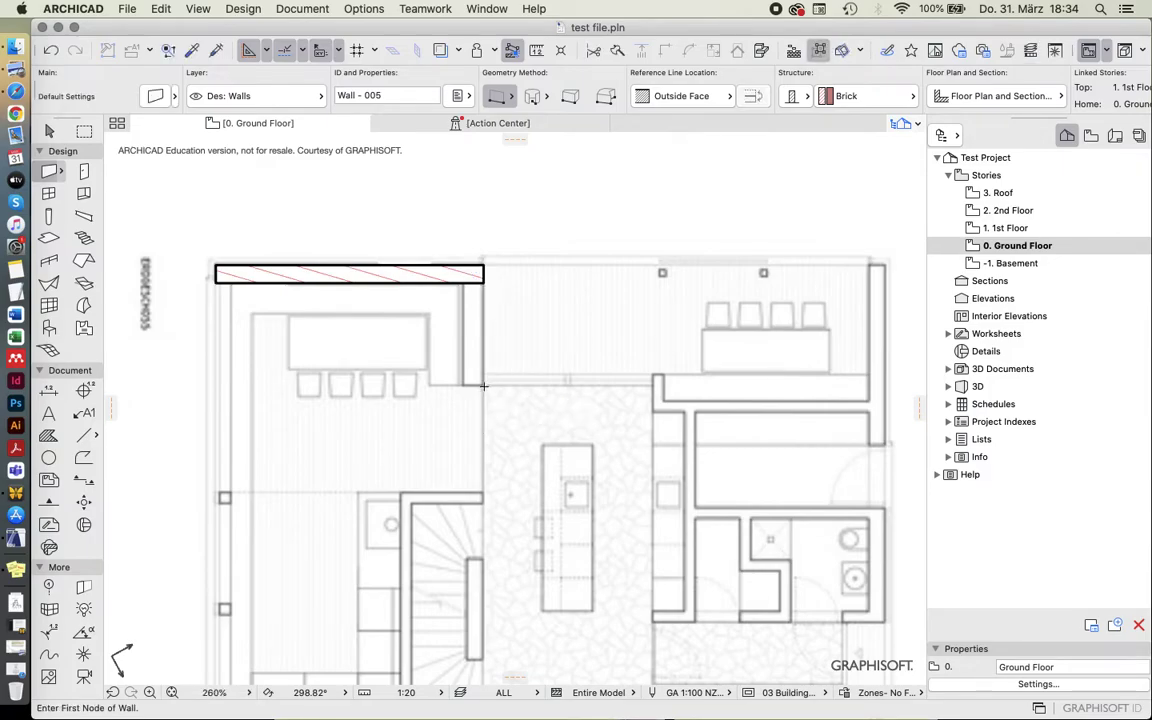
click(484, 266)
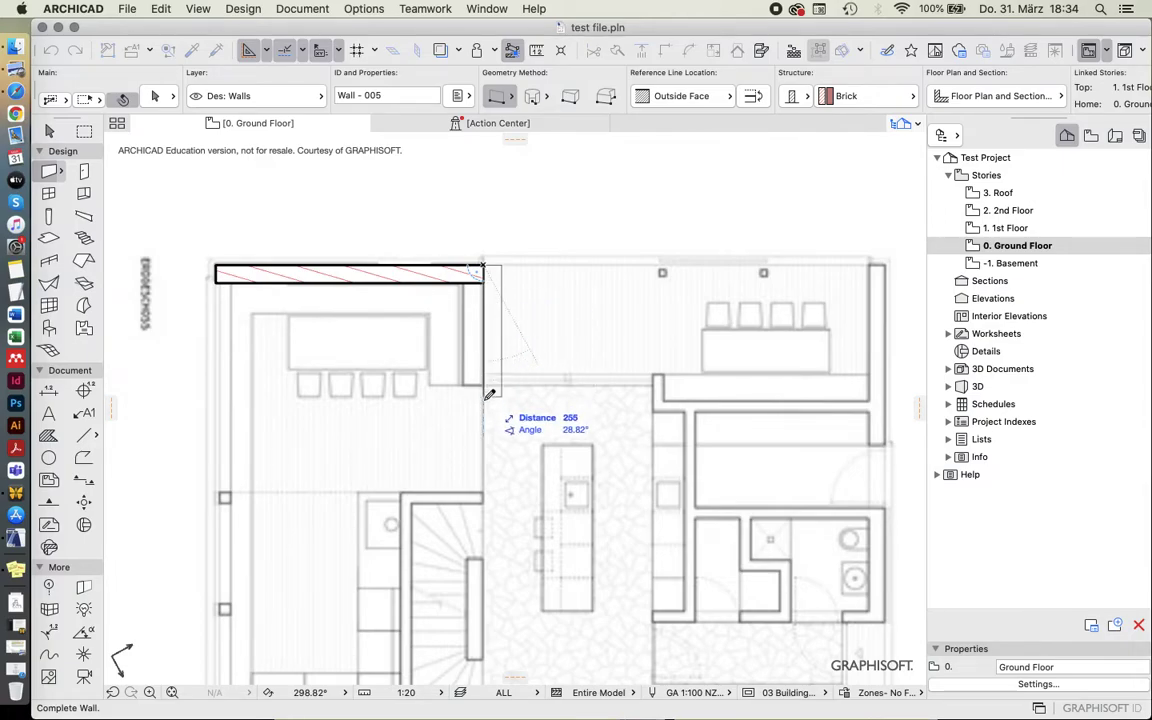
click(489, 384)
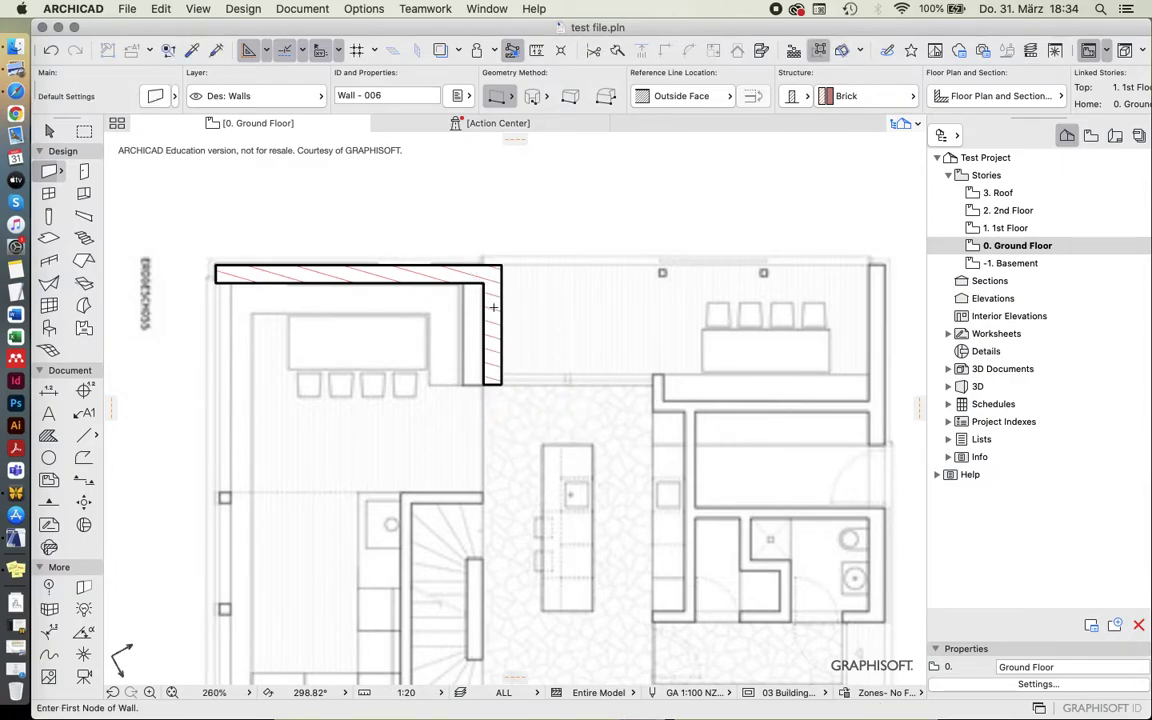
key(Escape)
Switch the new wall's reference line to Inside Face, then back to Outside Face.
click(490, 313)
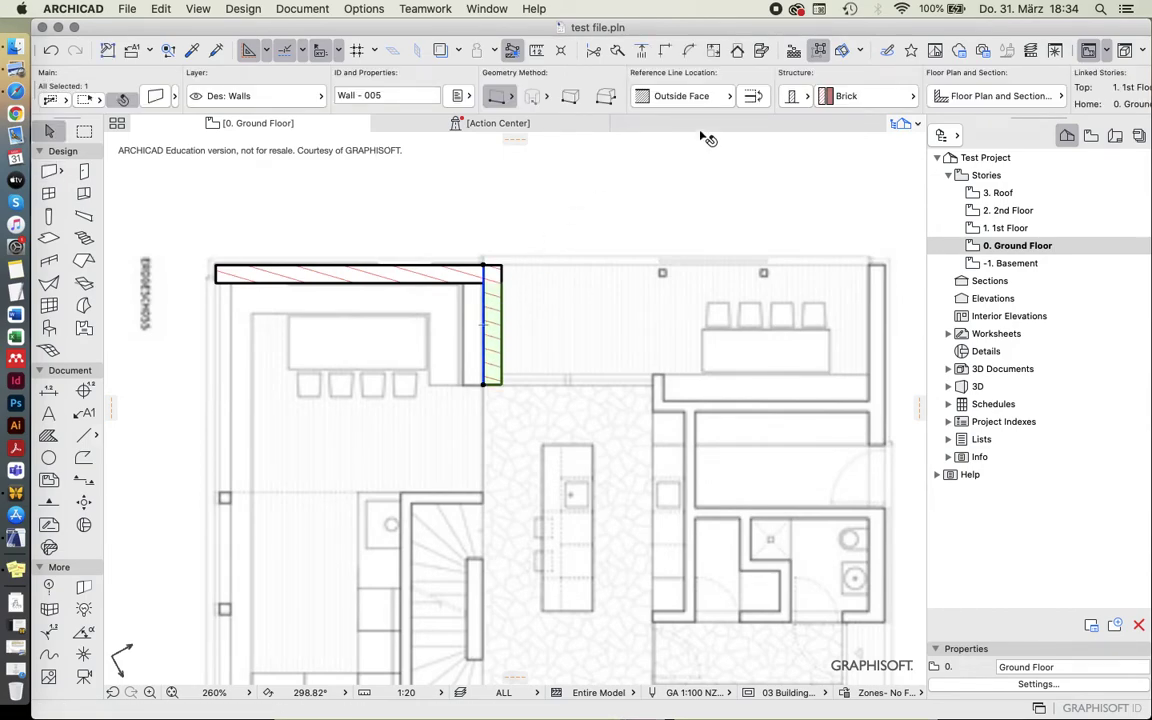
click(702, 100)
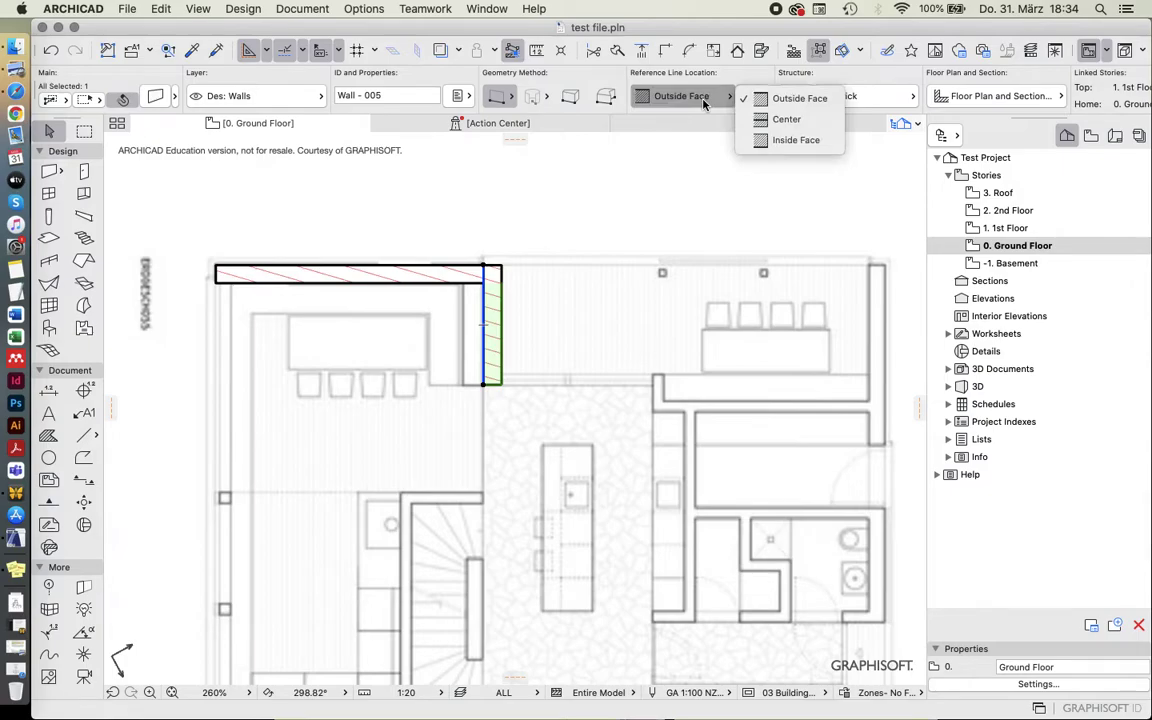
click(785, 143)
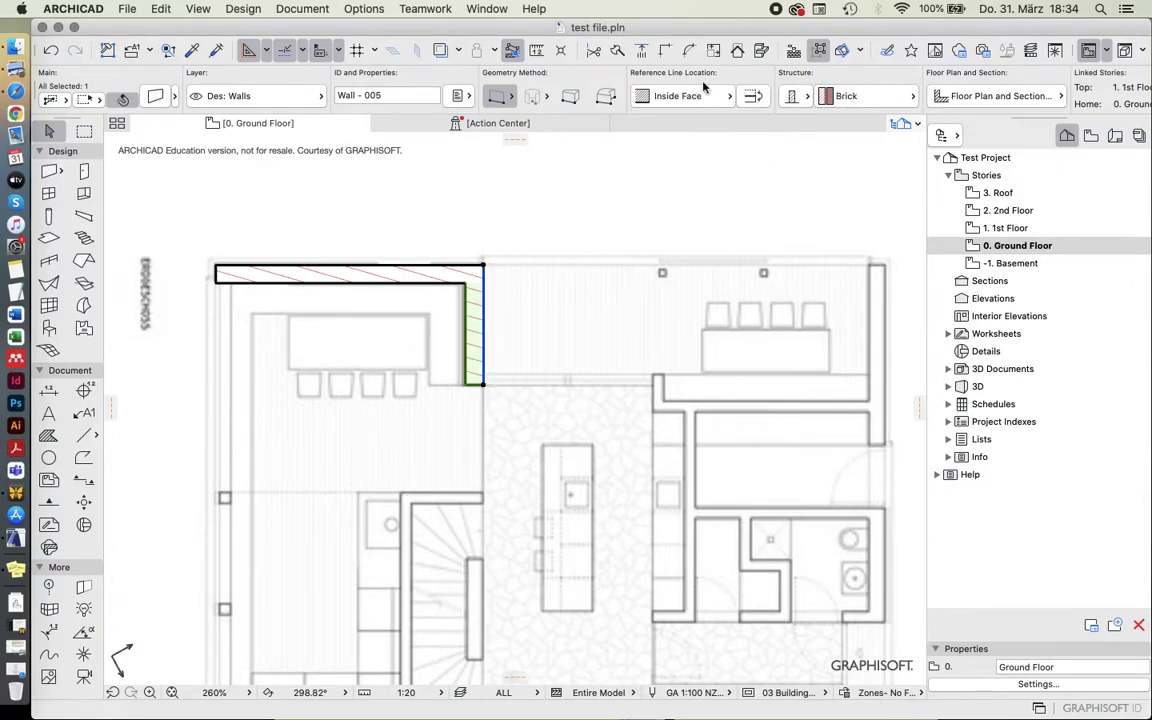
click(688, 100)
click(796, 140)
key(Escape)
click(478, 326)
key(Escape)
click(476, 327)
scroll(429, 332, up, 3)
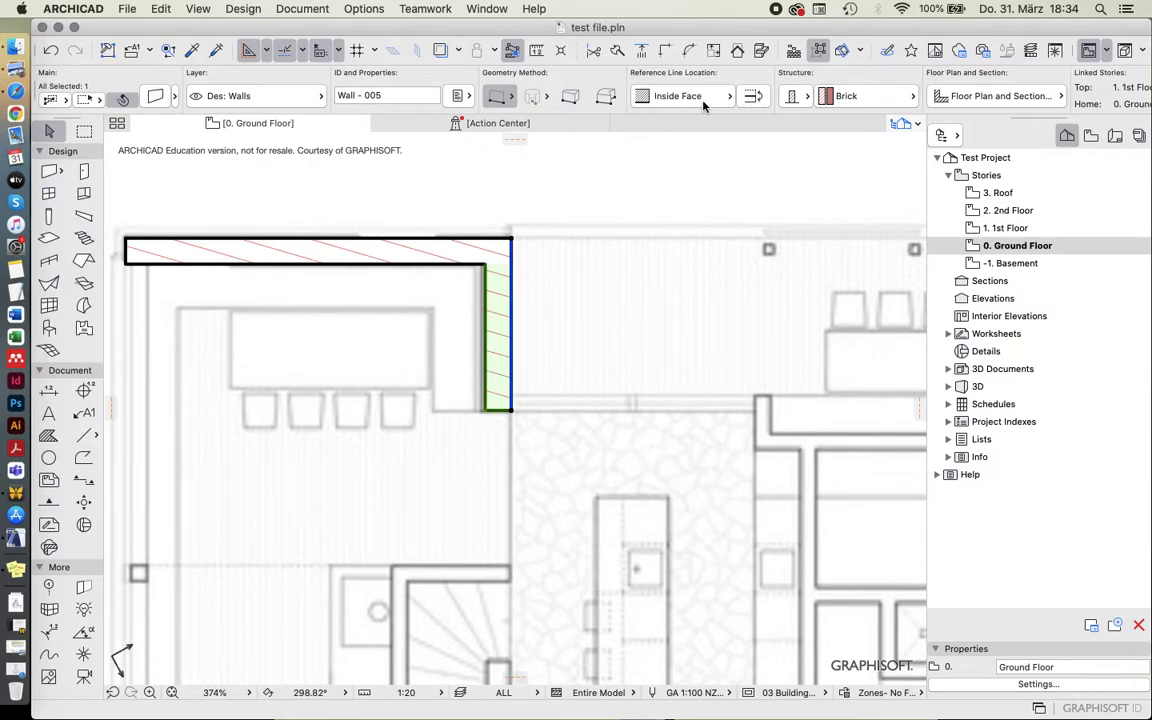
click(704, 106)
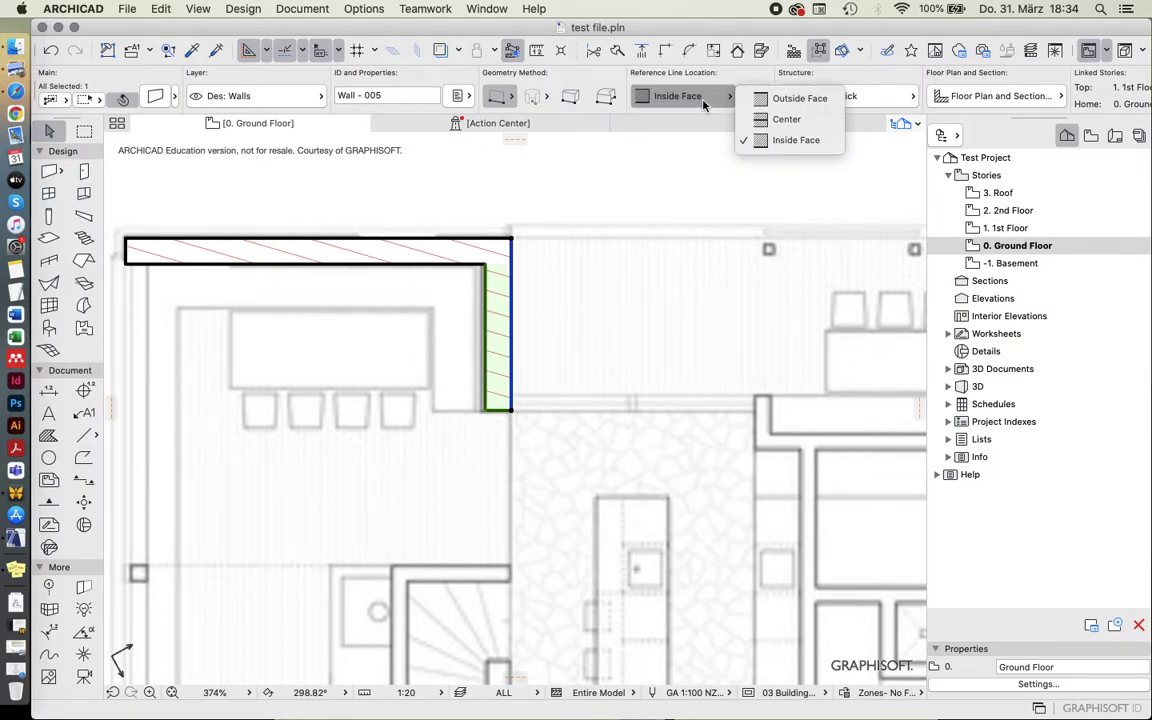
click(793, 99)
key(Escape)
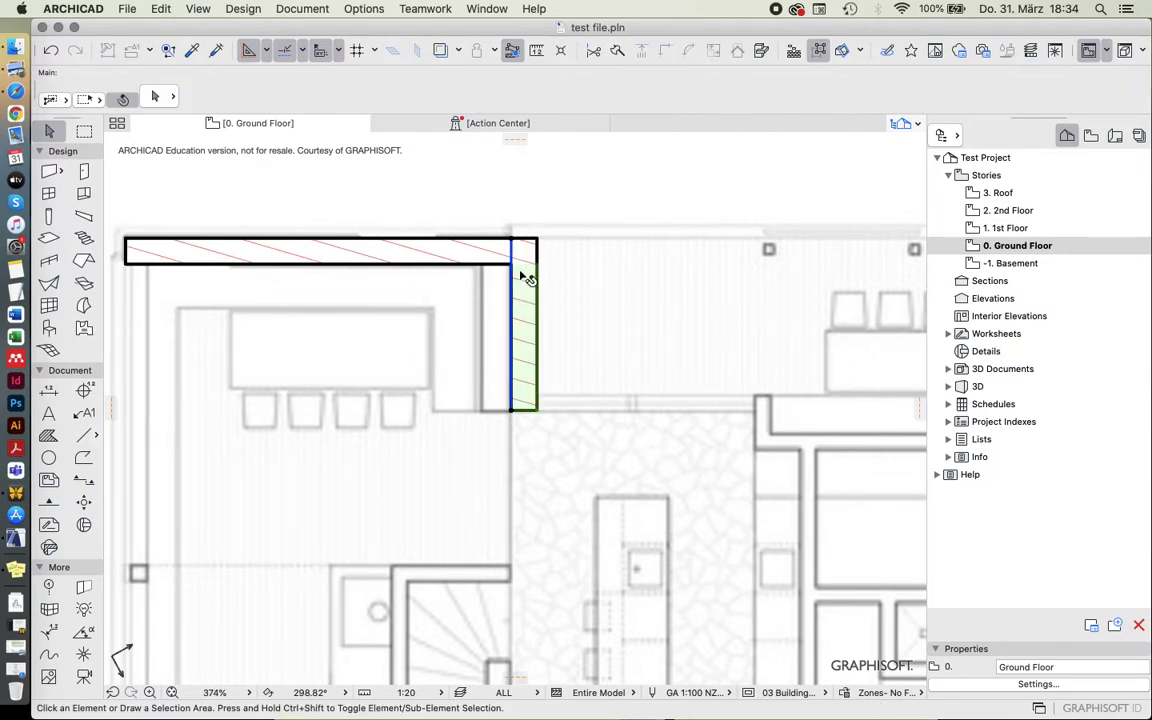
click(528, 286)
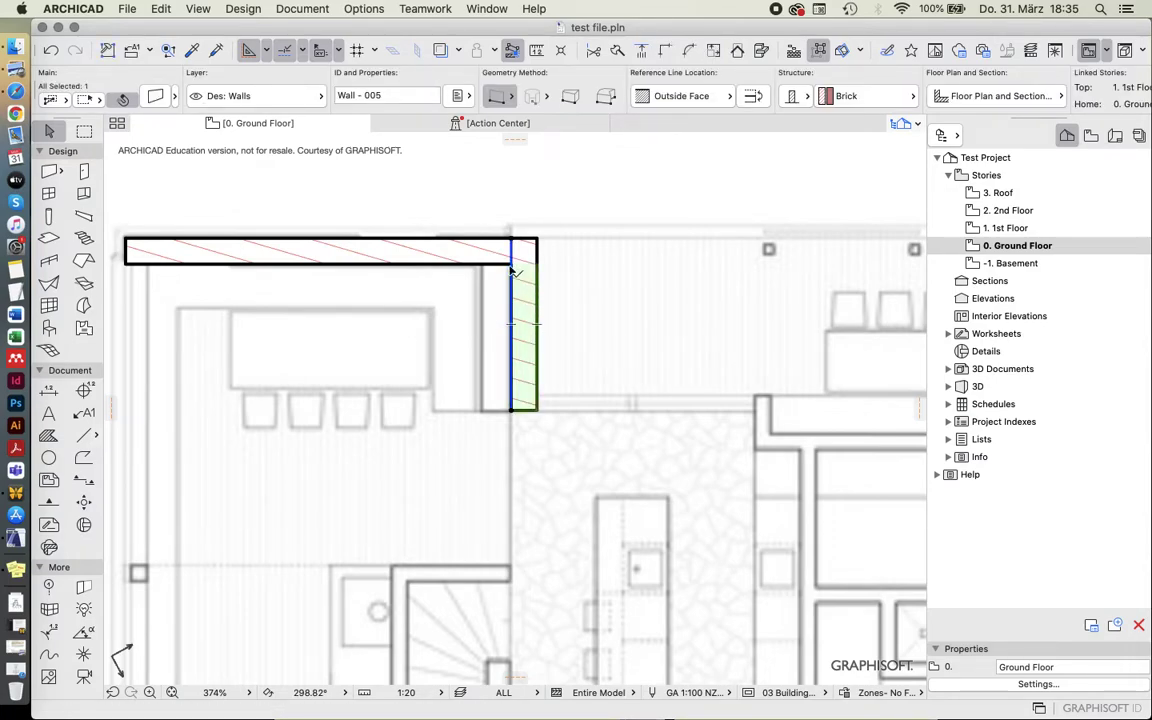
Mirror the vertical wall inward across an axis along its top-to-bottom edge with Move > Mirror.
mouse_move(512, 268)
mouse_move(519, 299)
right_click(456, 291)
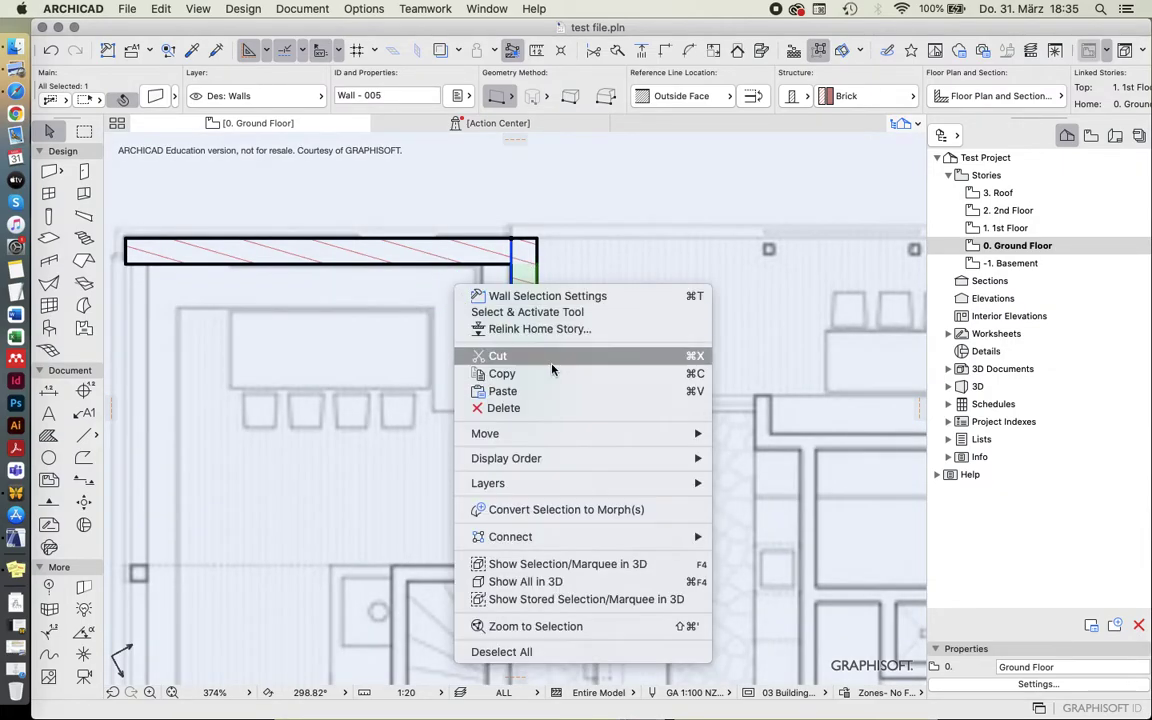
mouse_move(600, 433)
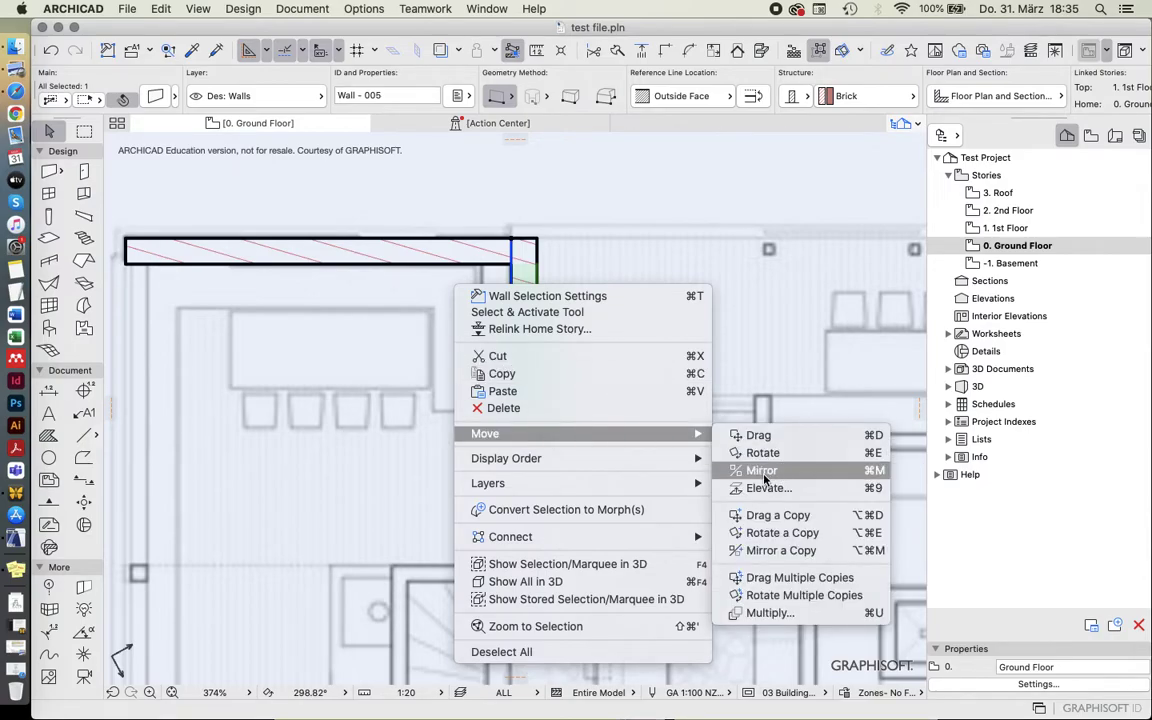
click(866, 472)
click(512, 242)
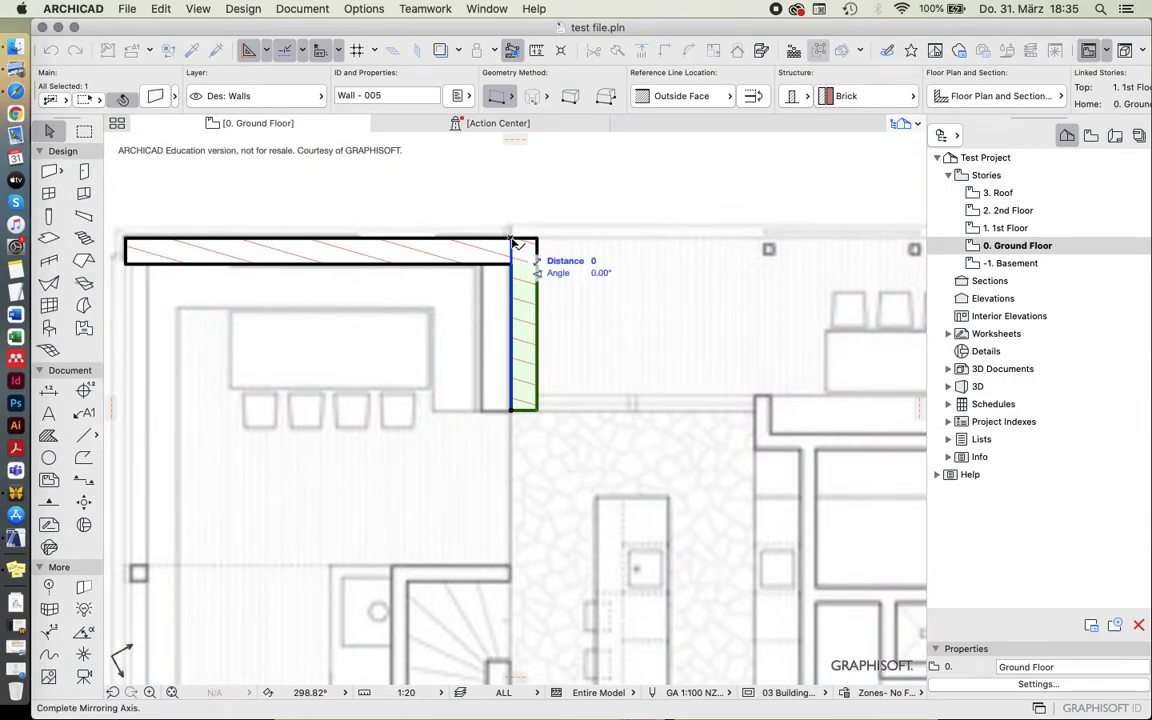
click(503, 572)
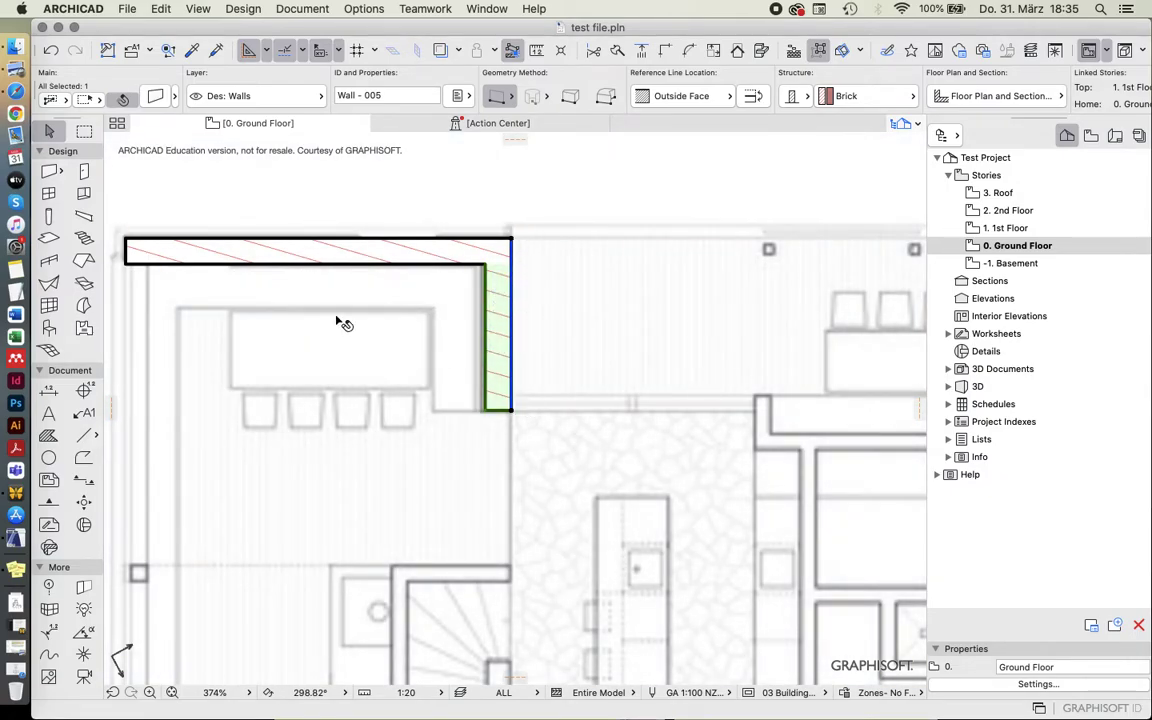
scroll(393, 311, down, 5)
right_click(421, 551)
Draw the right exterior wall from the plan's top-right corner to its bottom-right corner.
key(Escape)
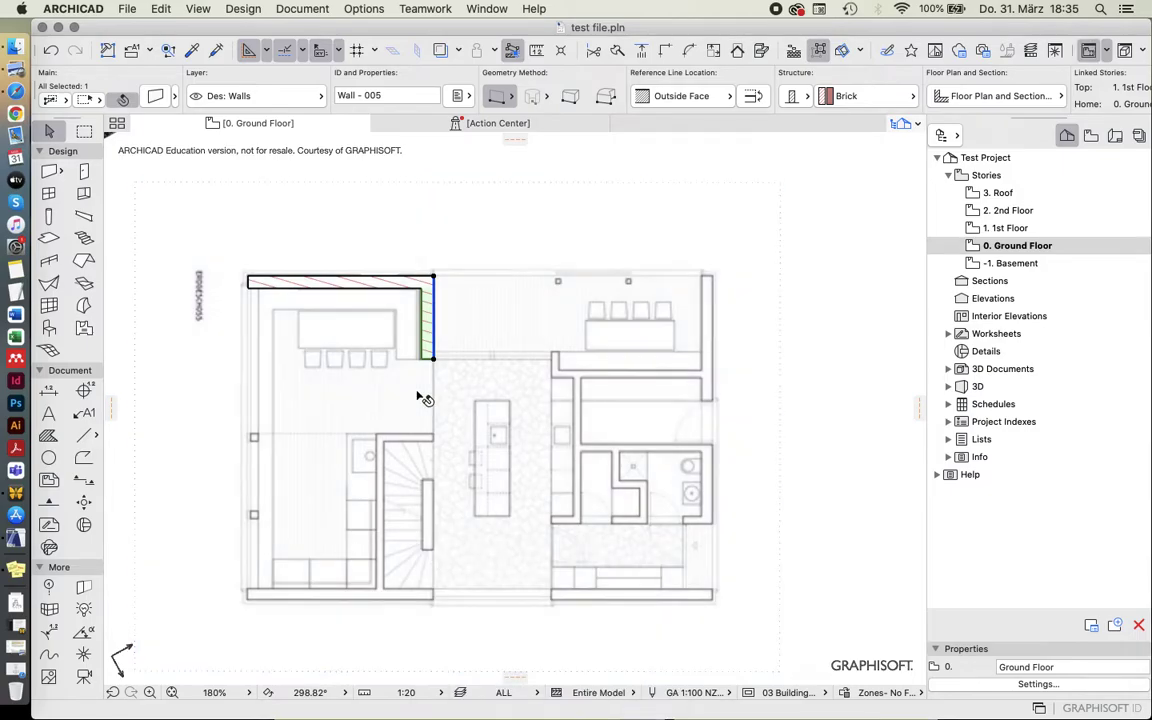
click(342, 424)
scroll(418, 400, up, 2)
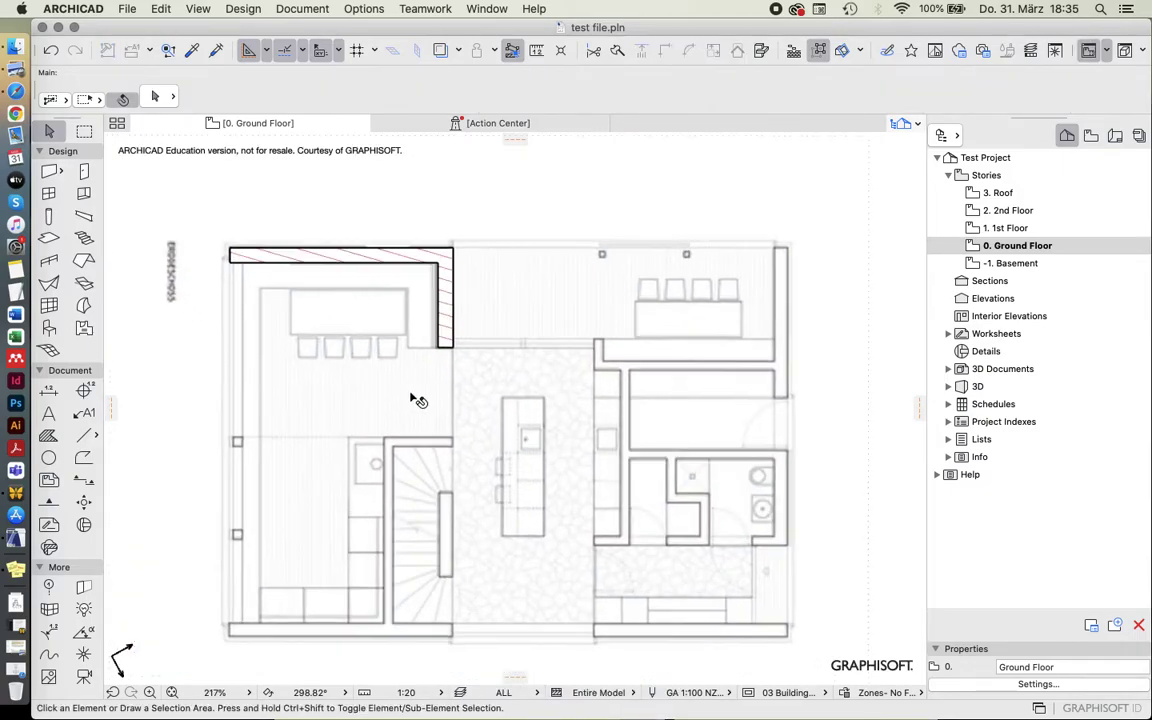
alt+click(450, 333)
click(788, 247)
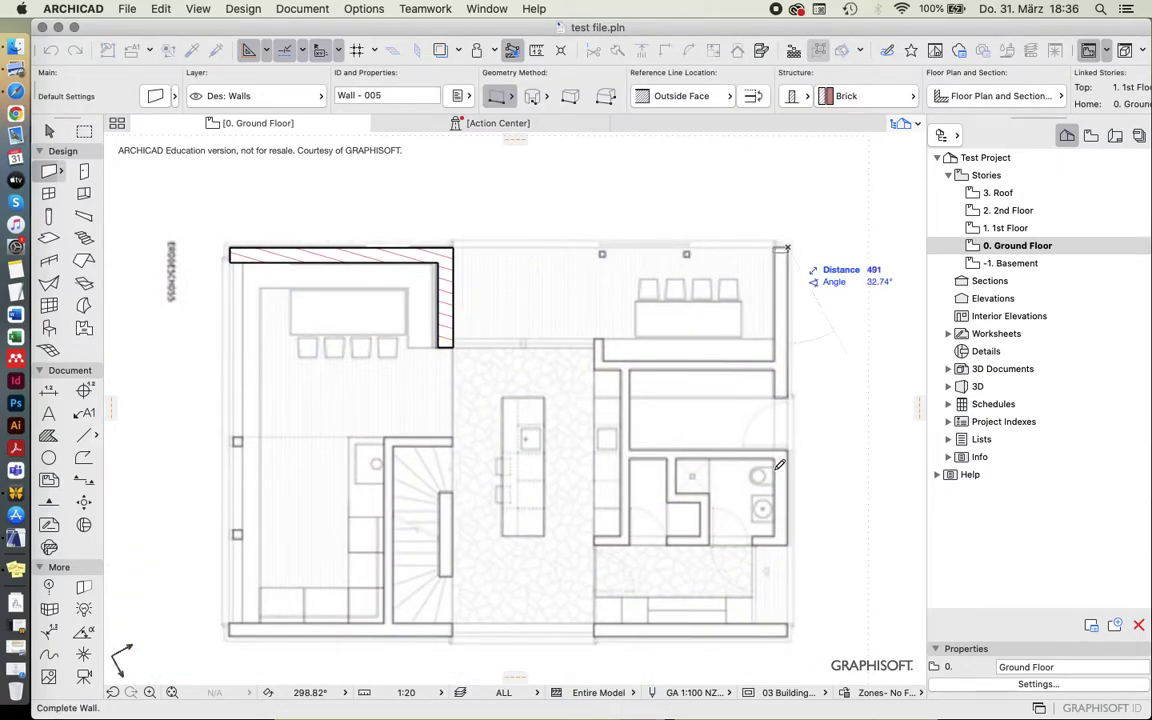
click(789, 632)
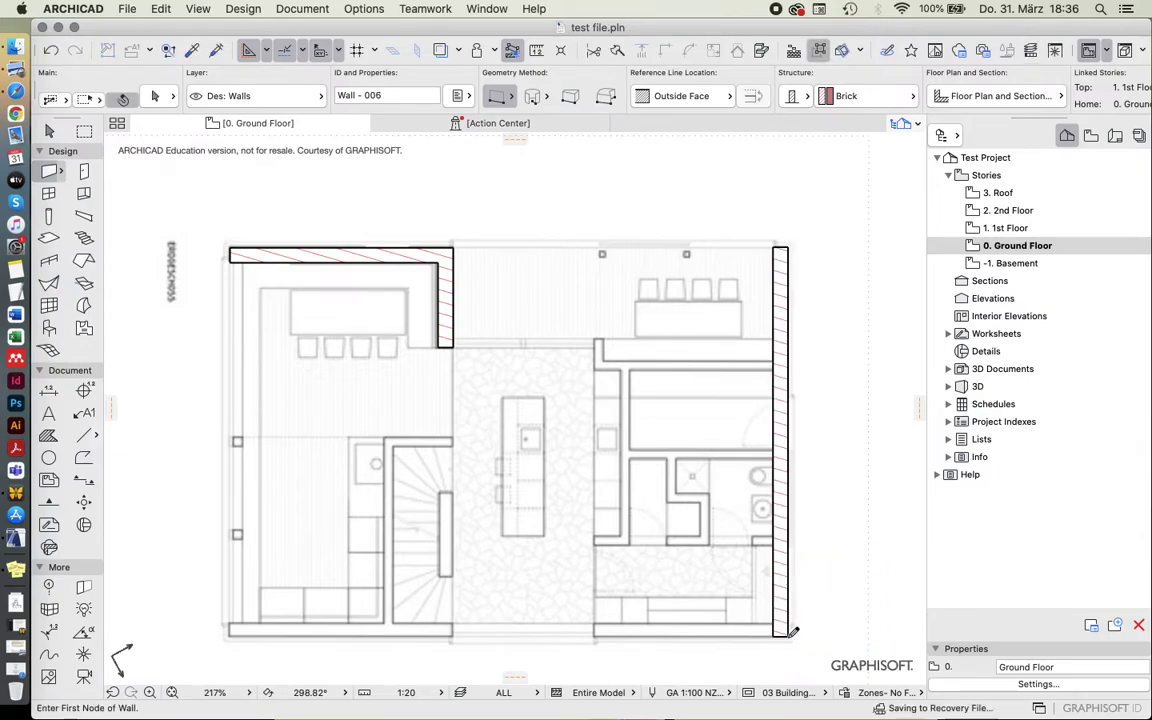
Draw the bottom wall along the plan's lower edge and mirror it inward.
click(229, 634)
click(705, 640)
key(Escape)
click(705, 640)
key(super+m)
click(707, 636)
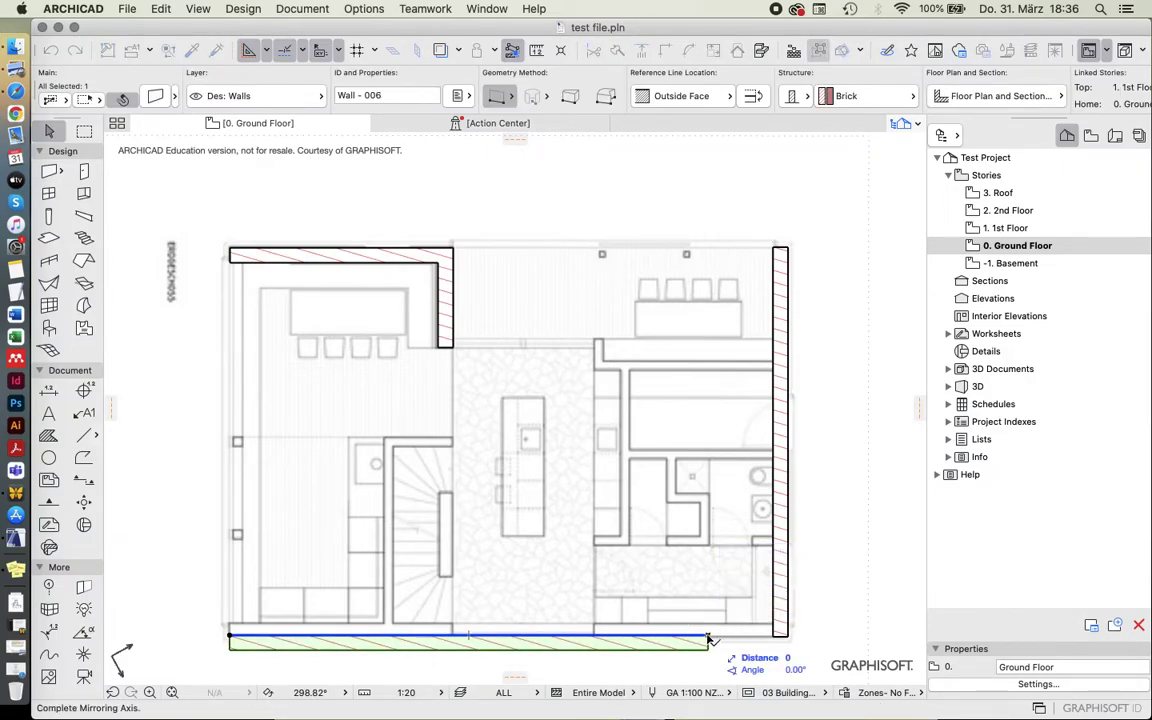
click(375, 634)
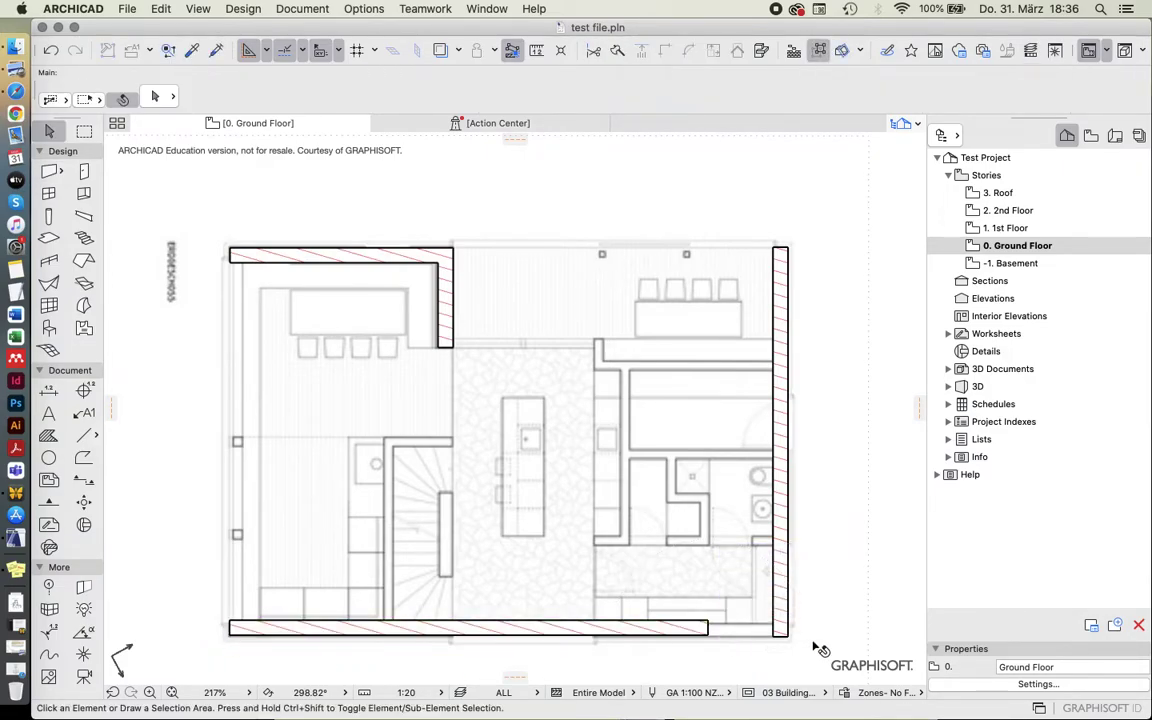
scroll(668, 513, down, 3)
scroll(672, 515, up, 5)
Select the bottom wall's end node and choose Stretch from the pet palette.
click(663, 560)
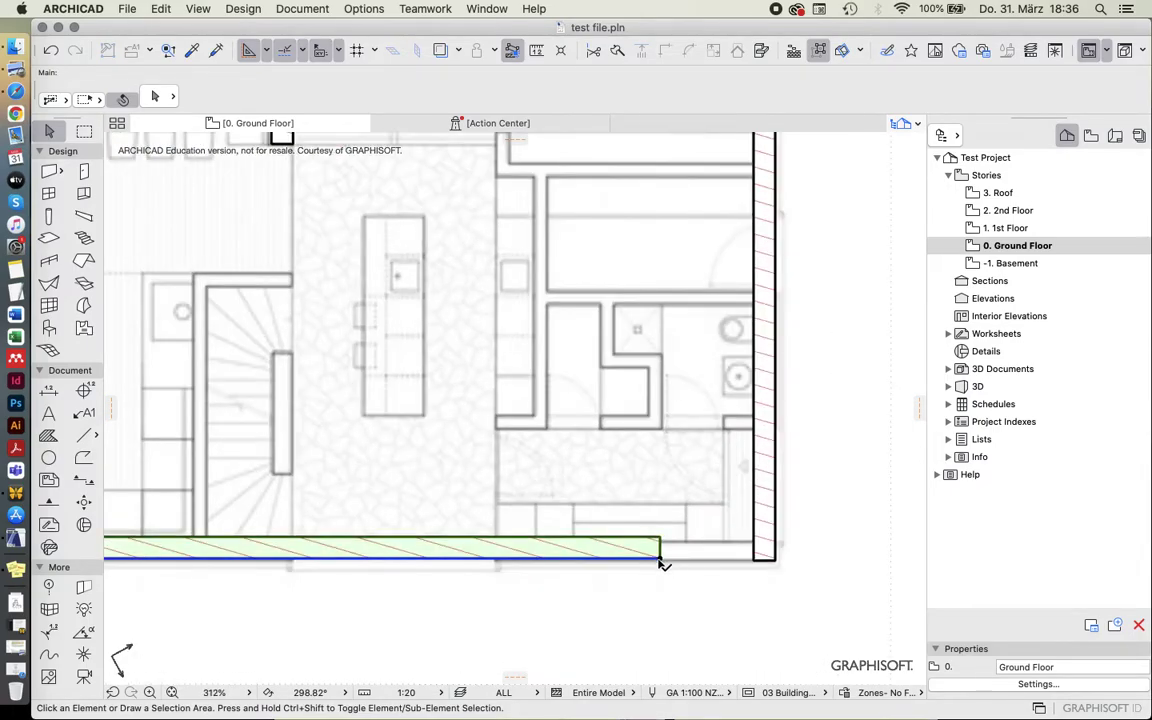
click(660, 562)
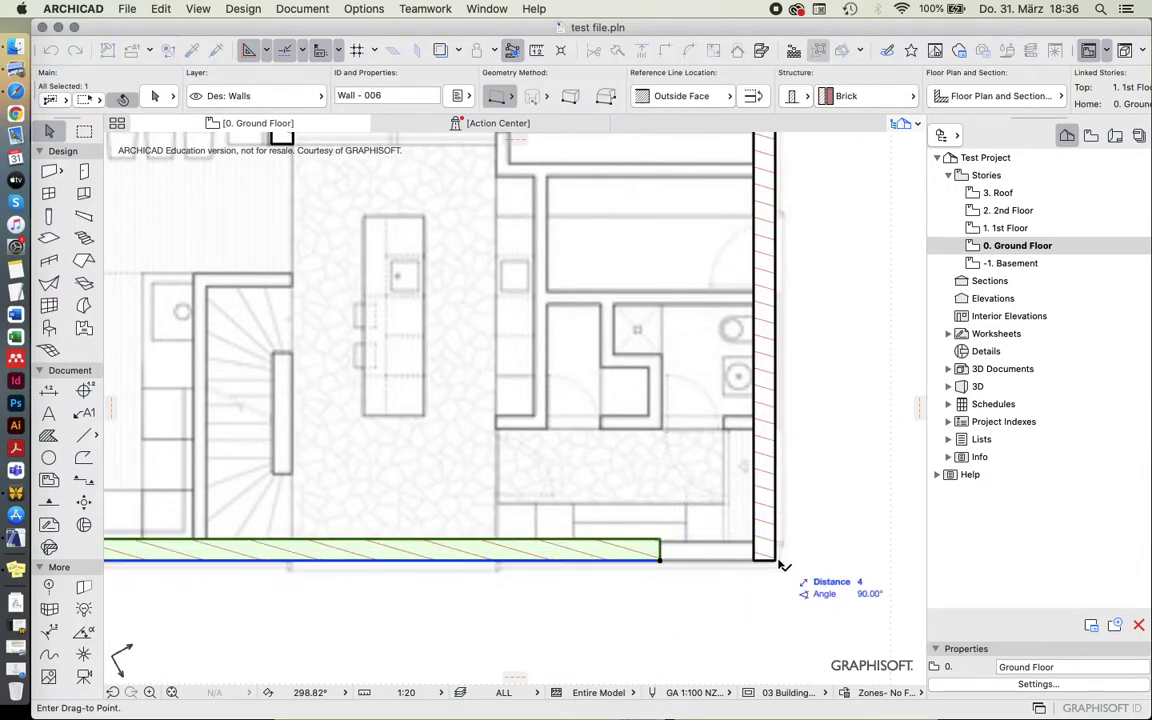
key(Escape)
key(Escape)
scroll(690, 570, down, 3)
click(728, 555)
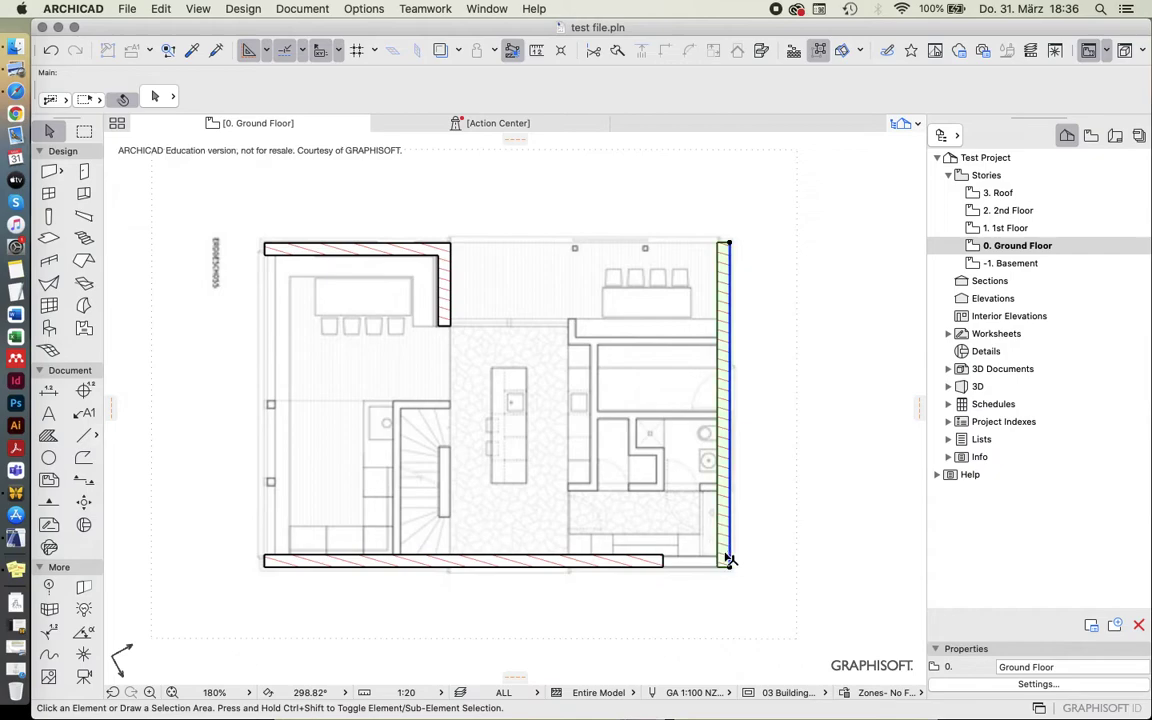
click(663, 572)
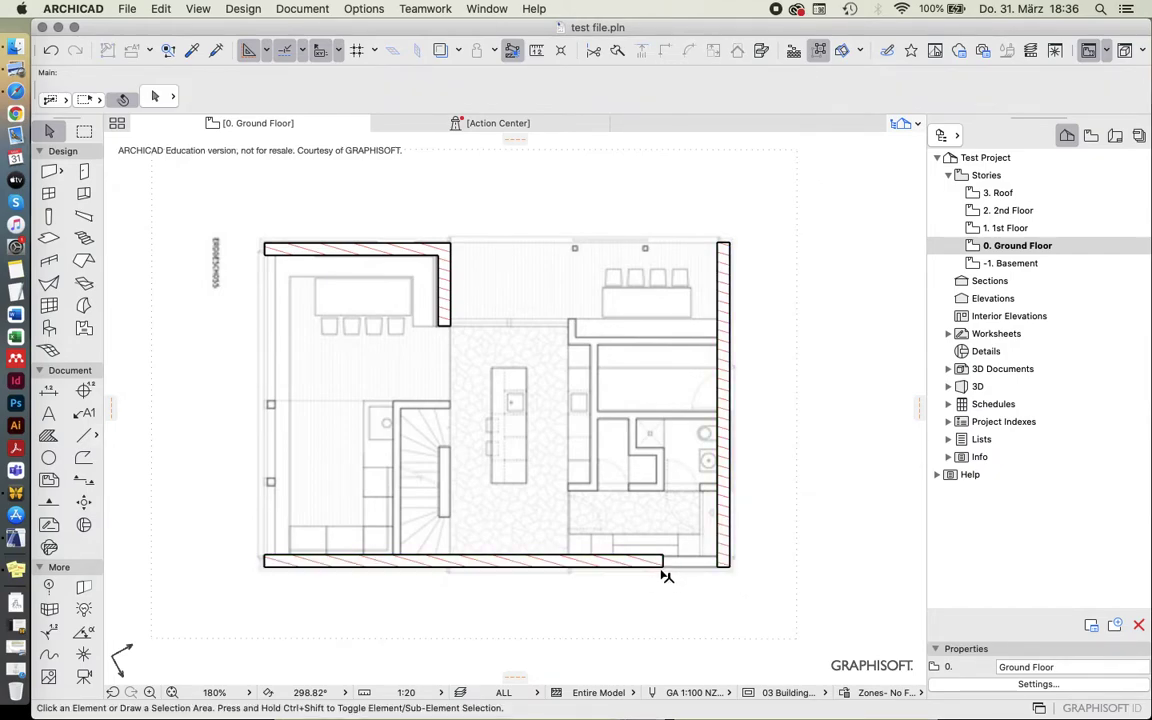
click(664, 572)
click(662, 568)
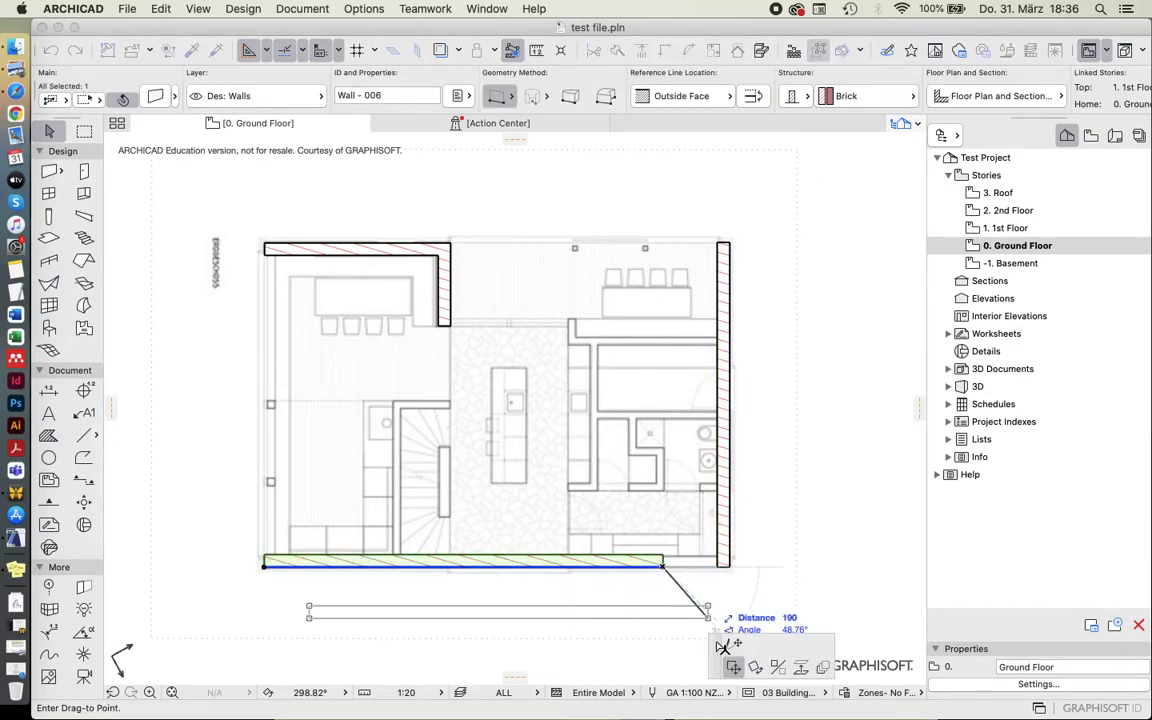
click(667, 570)
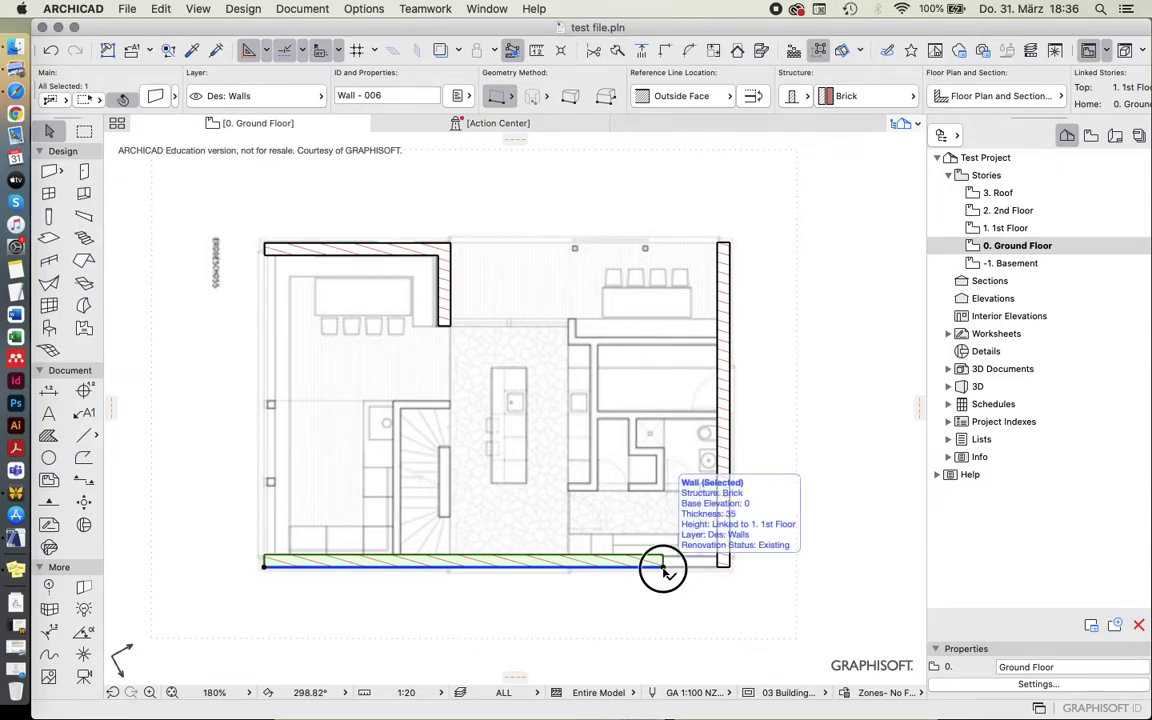
click(663, 569)
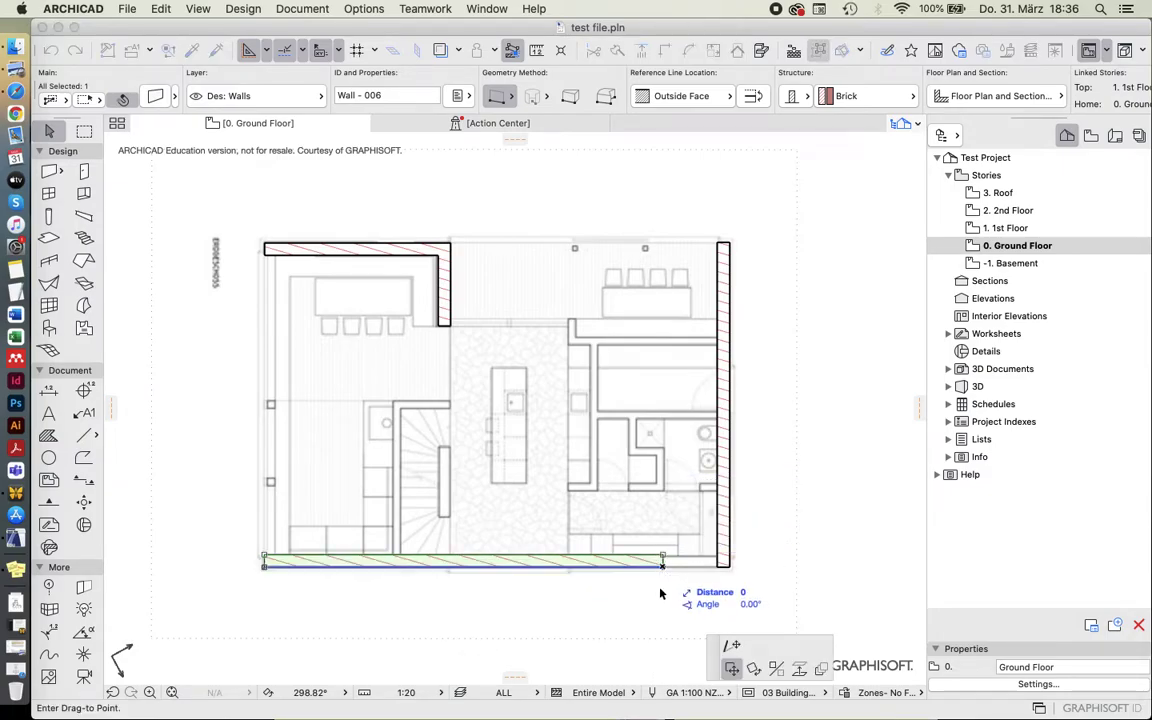
click(733, 647)
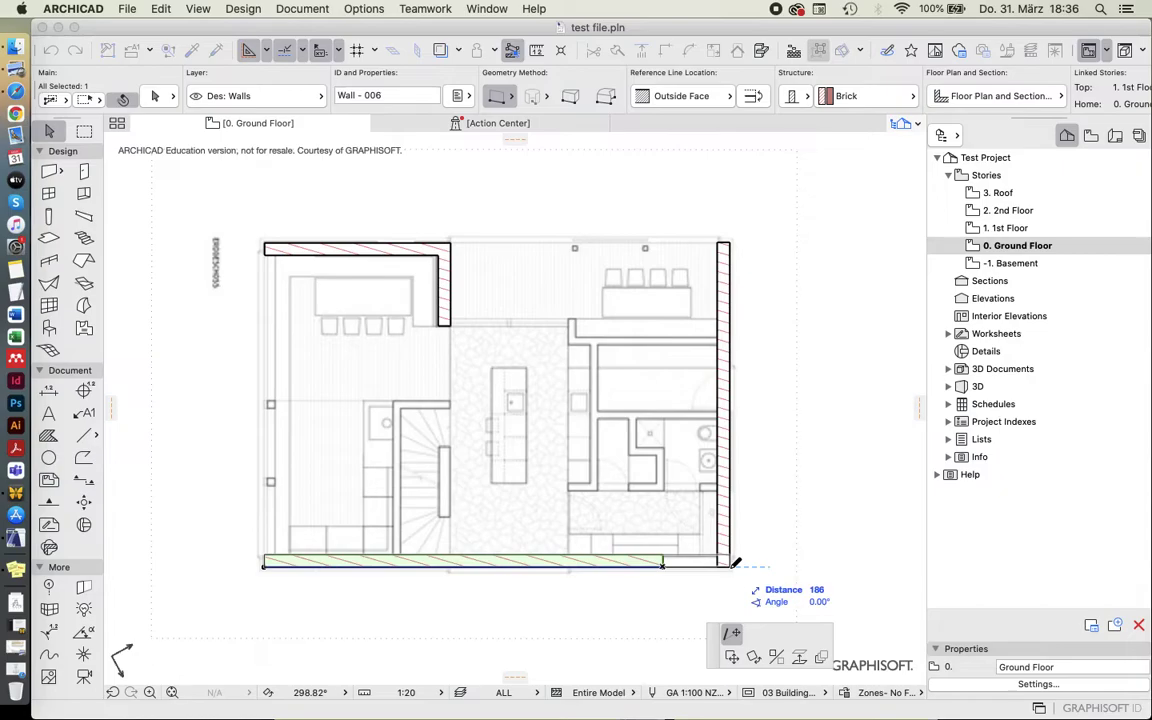
Drag the bottom wall's end toward the lower-right corner and add the right wall to the selection.
scroll(735, 563, up, 3)
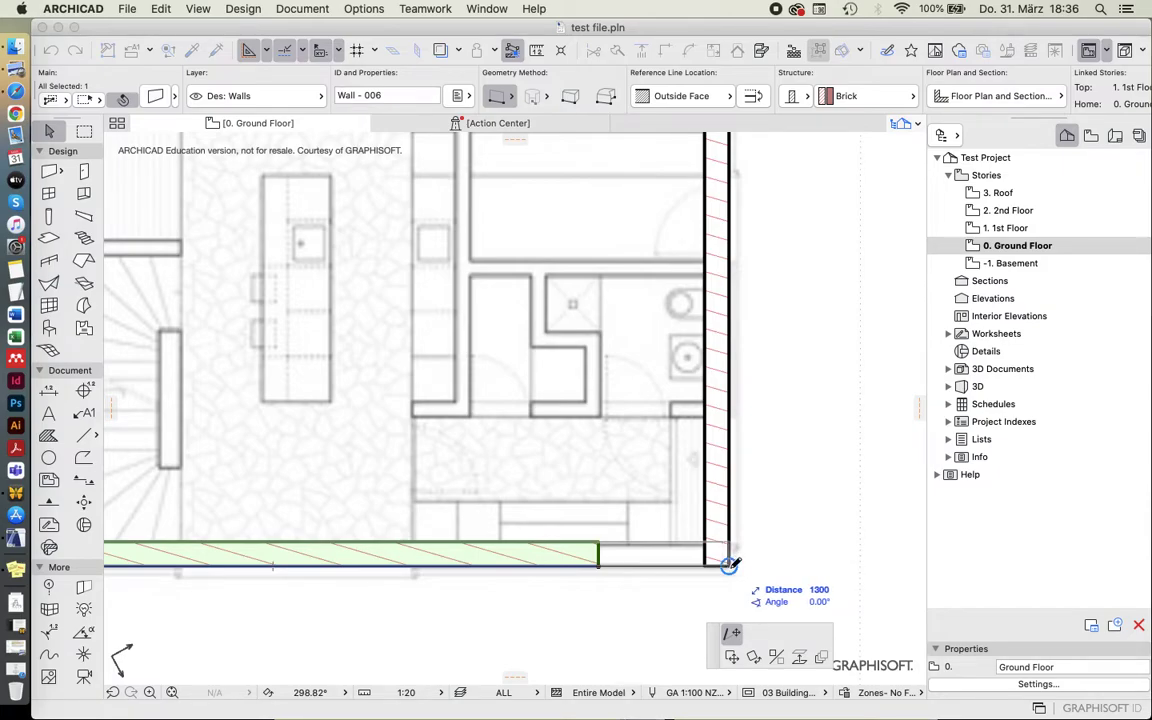
click(728, 563)
click(731, 567)
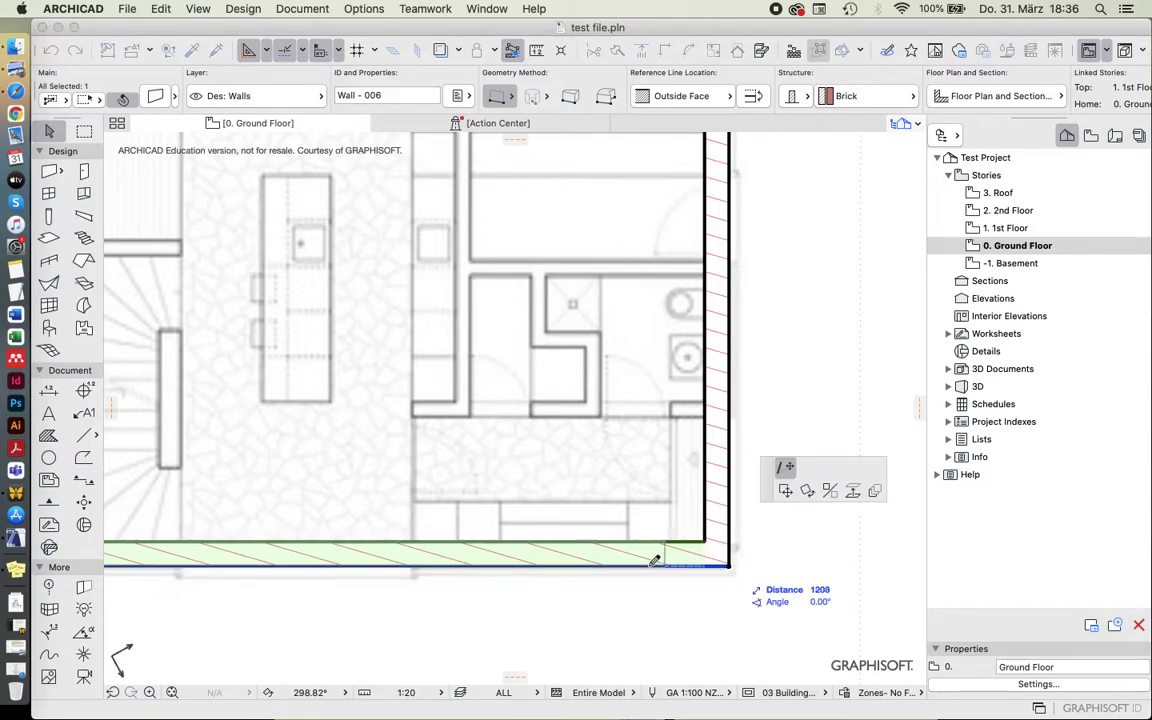
click(626, 566)
click(722, 490)
shift+click(722, 490)
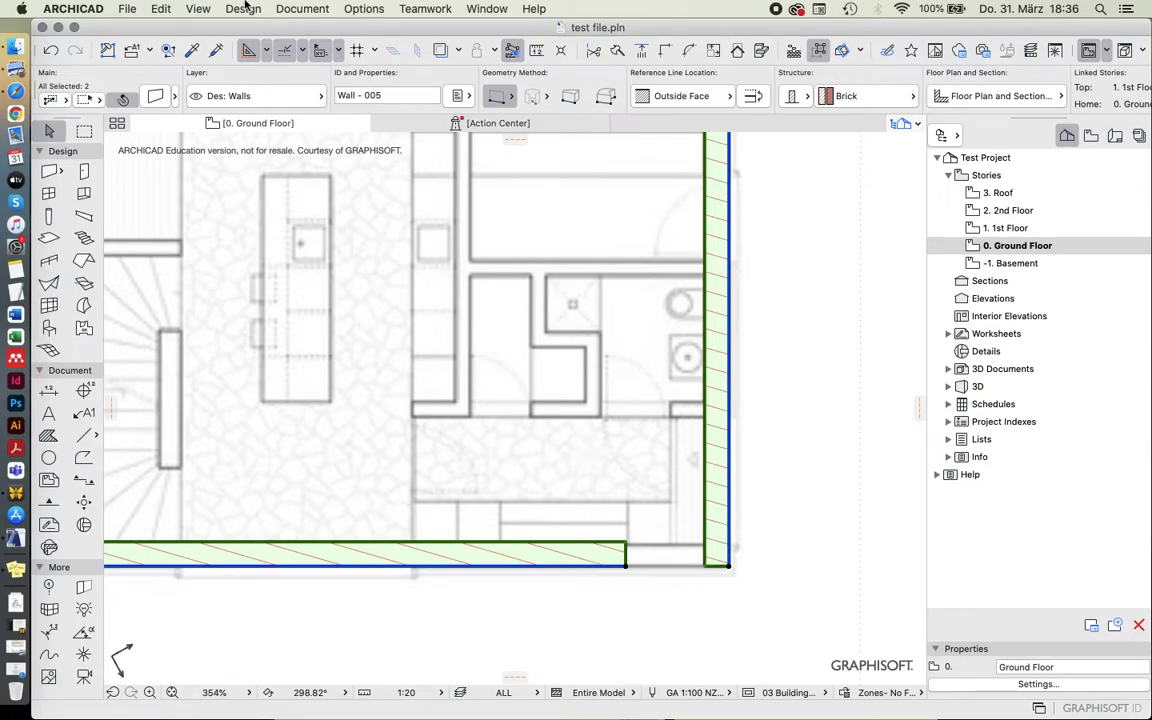
Apply Edit > Reshape > Intersect to the bottom and right walls, then deselect them.
click(162, 9)
mouse_move(193, 302)
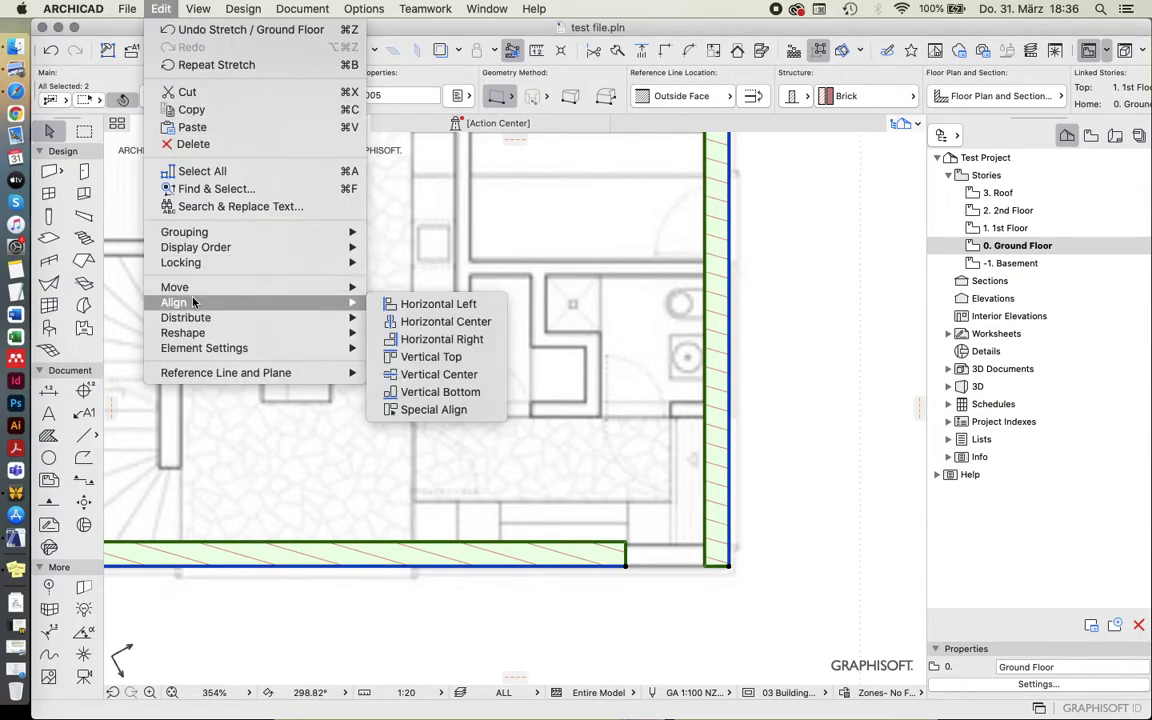
mouse_move(198, 336)
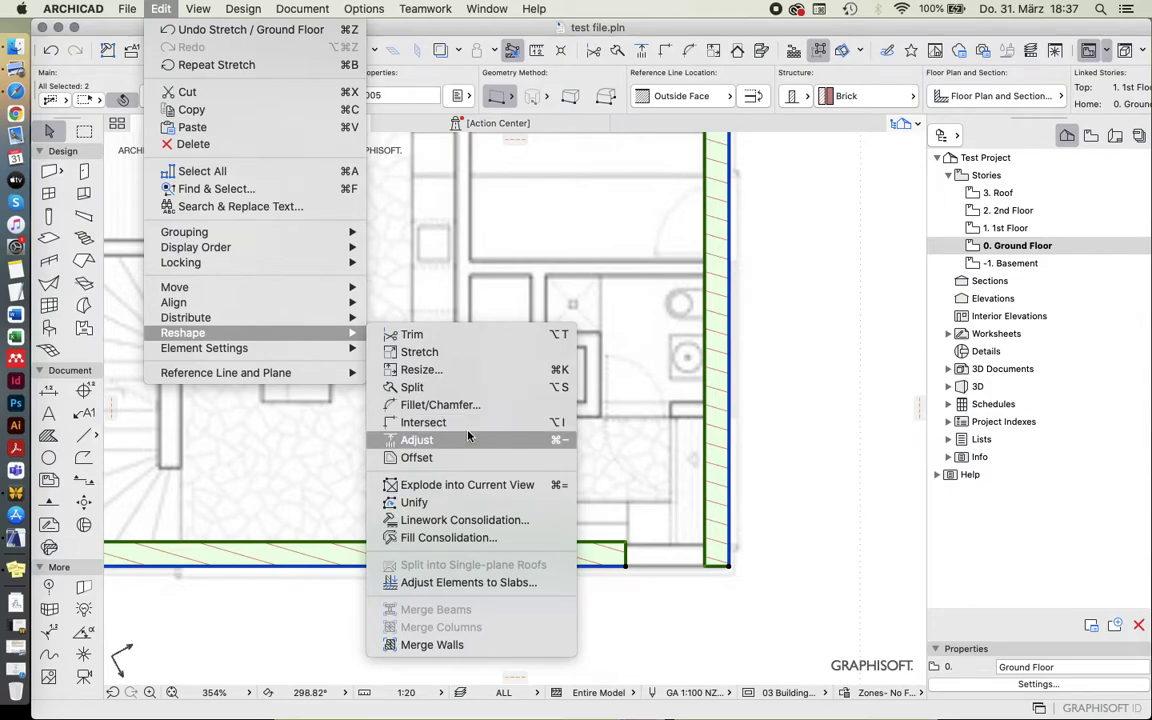
click(566, 424)
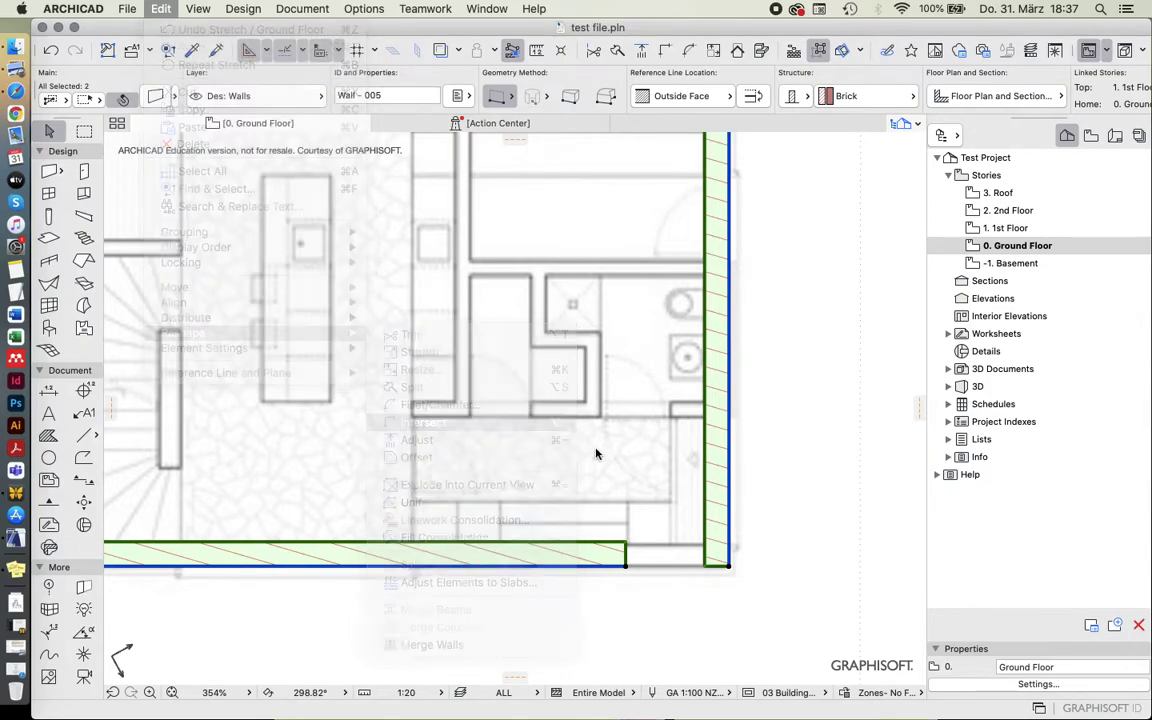
scroll(731, 569, down, 5)
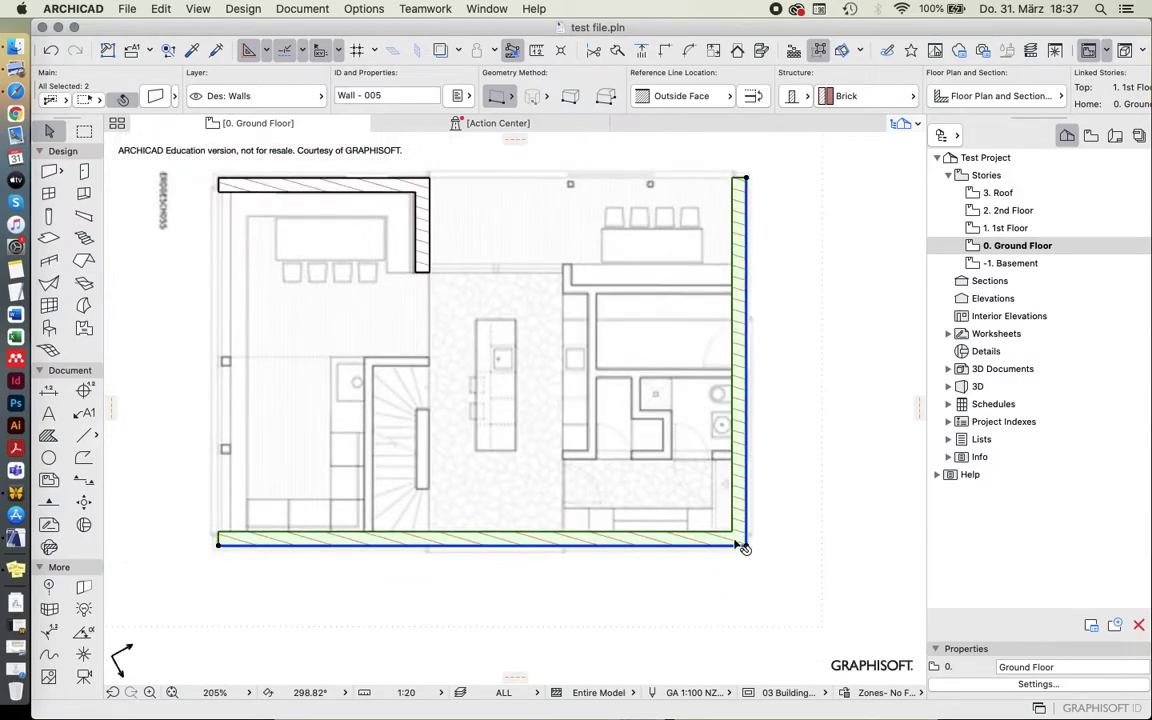
key(Escape)
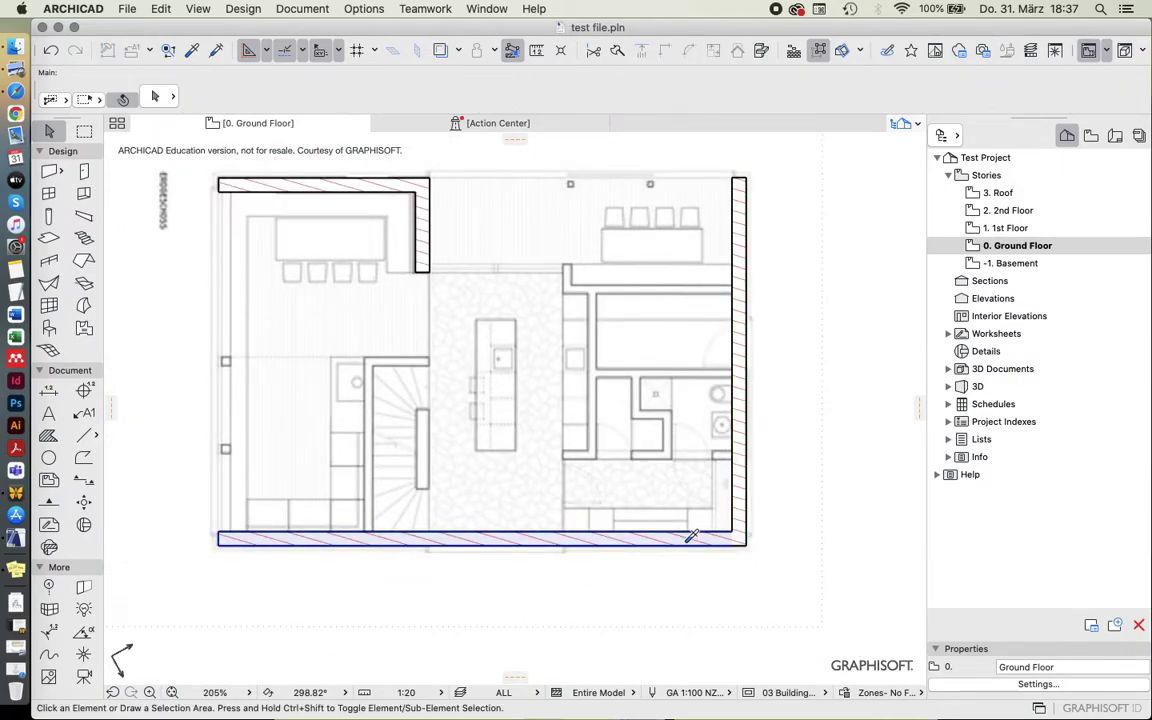
Draw a wall from the bathroom's lower-left corner to the right exterior wall and measure it.
alt+click(690, 536)
scroll(700, 490, up, 5)
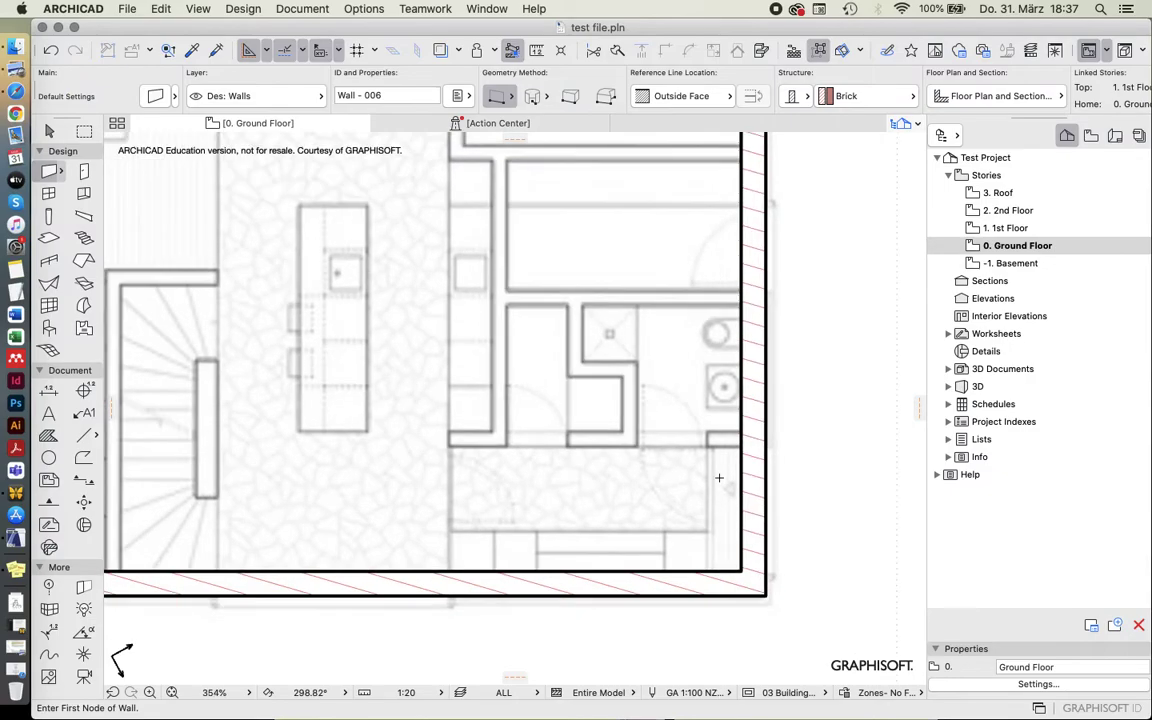
click(450, 446)
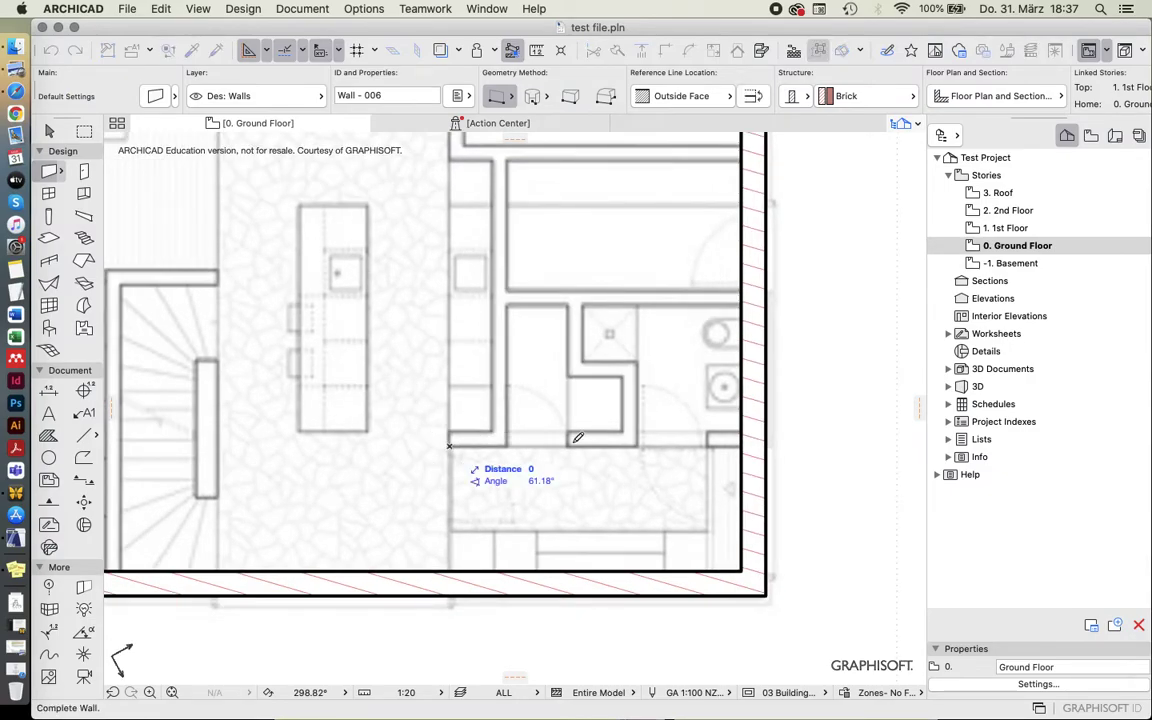
click(685, 441)
key(Escape)
scroll(727, 452, up, 5)
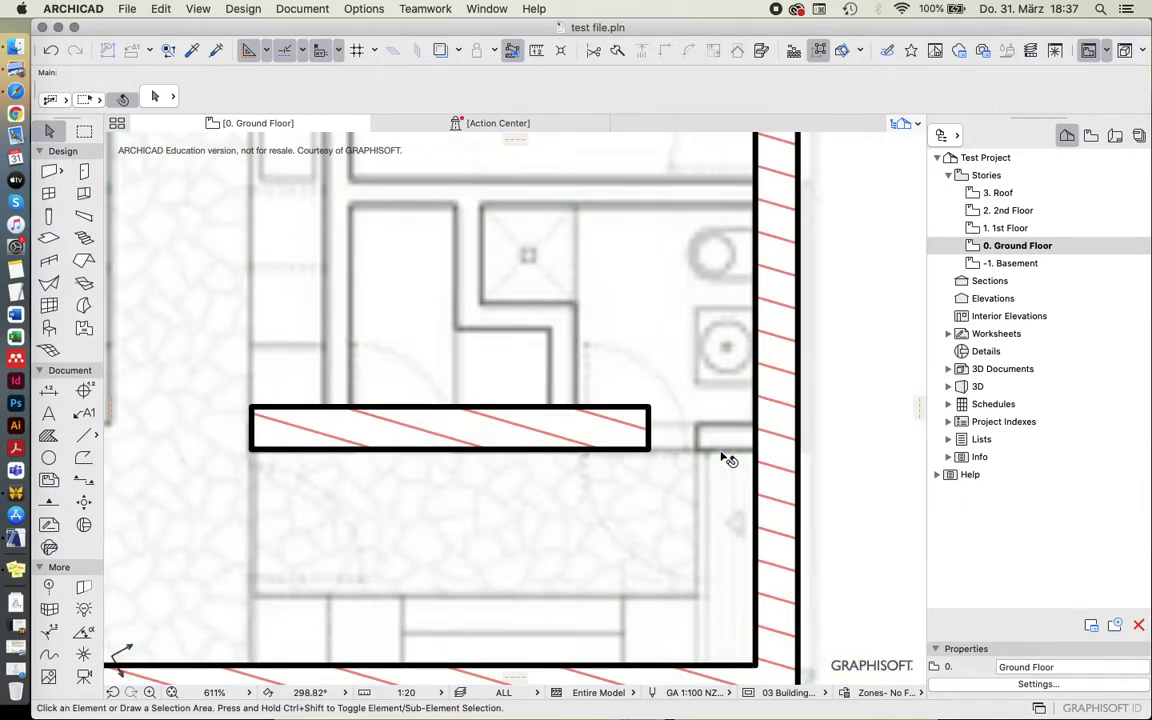
key(m)
click(719, 449)
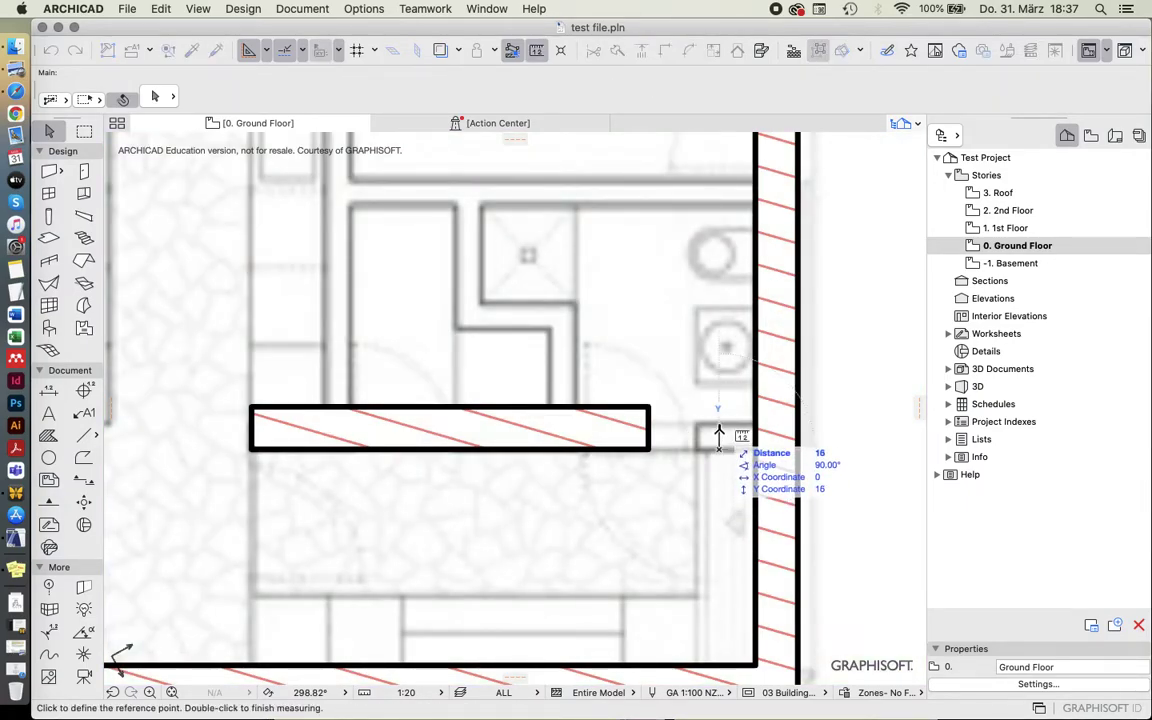
key(Escape)
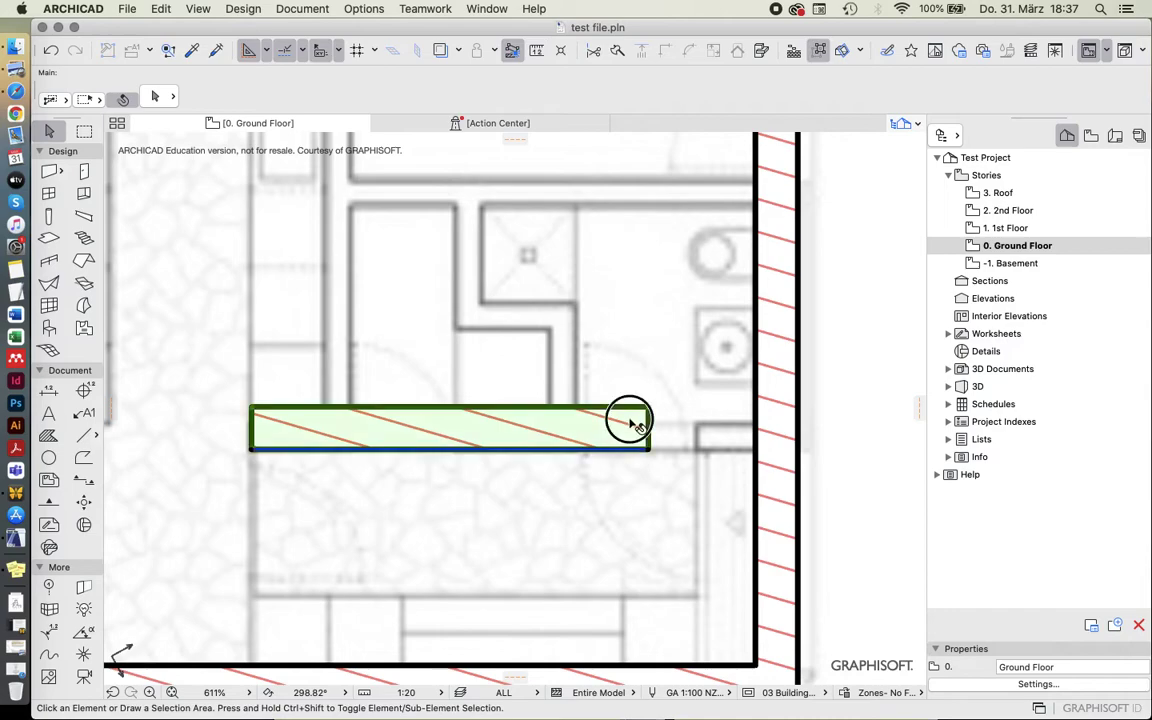
Set the new bathroom wall's thickness to 22 in Wall Selection Settings.
click(631, 414)
click(140, 92)
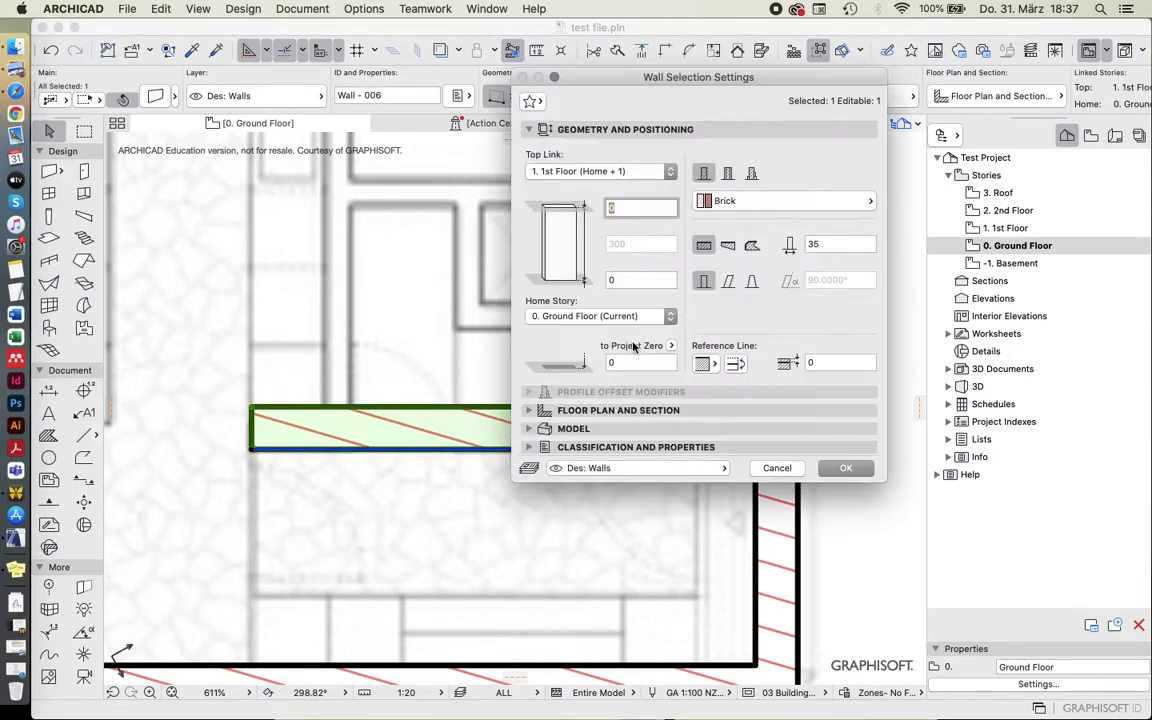
click(815, 245)
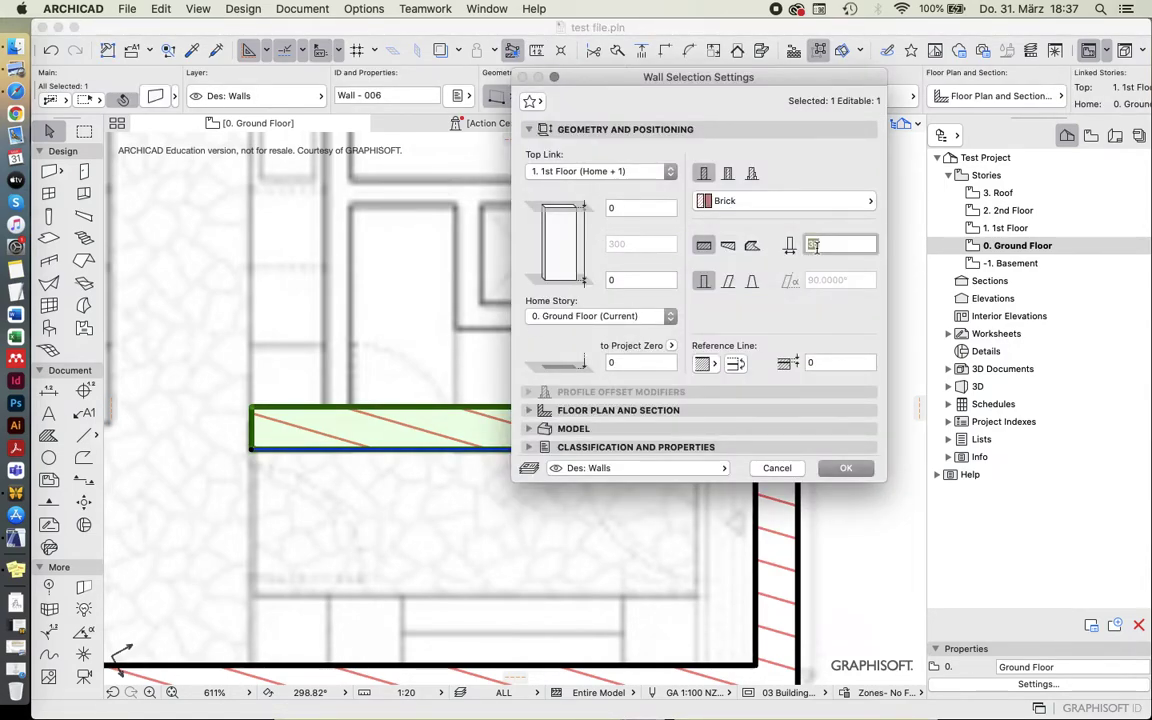
key(Return)
click(643, 458)
click(597, 464)
scroll(600, 468, down, 3)
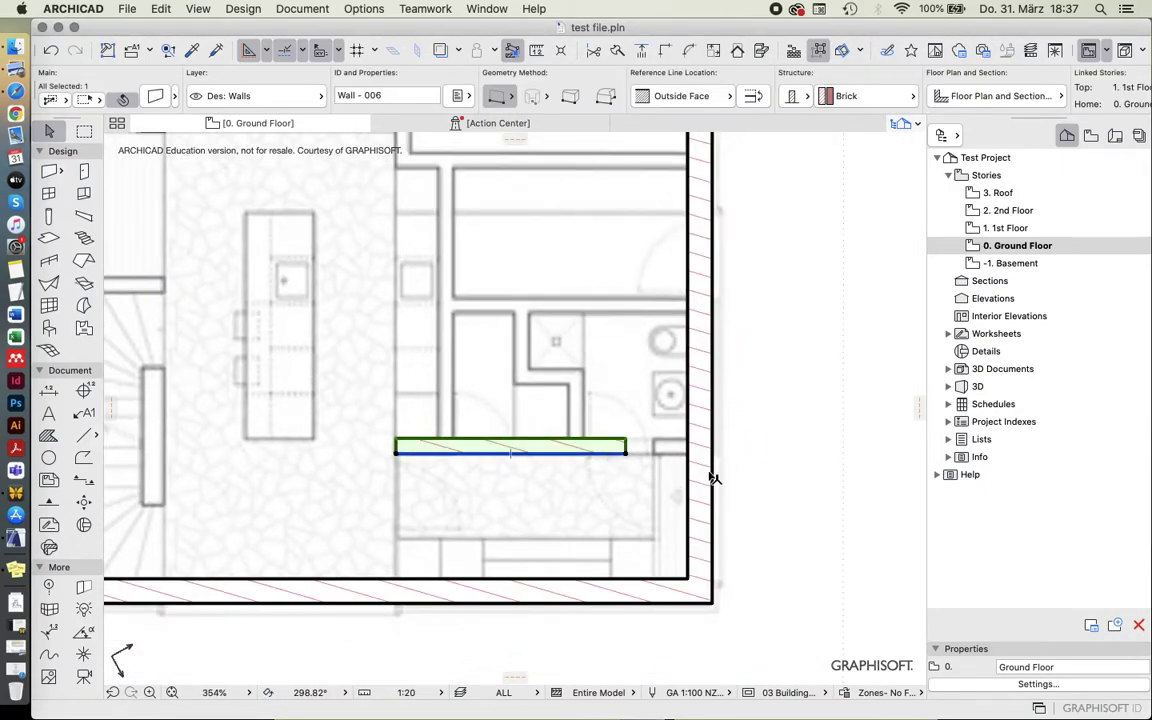
Adjust the bathroom wall to a drawn boundary line, then undo that extension.
click(162, 9)
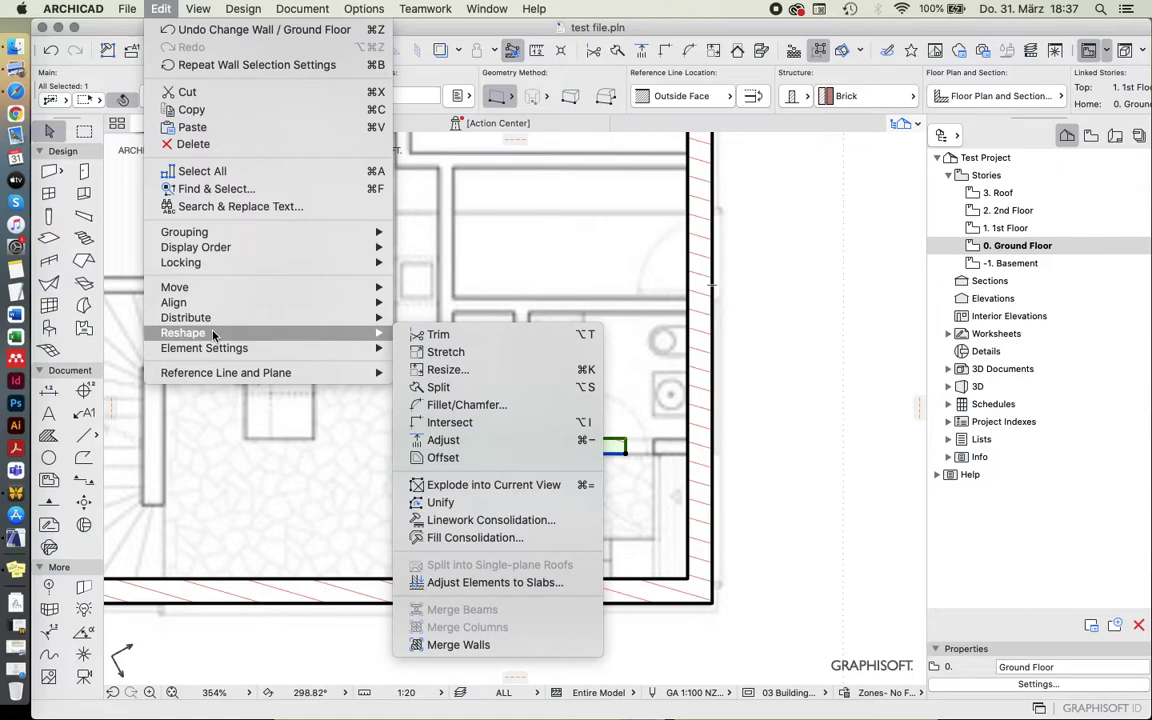
click(474, 446)
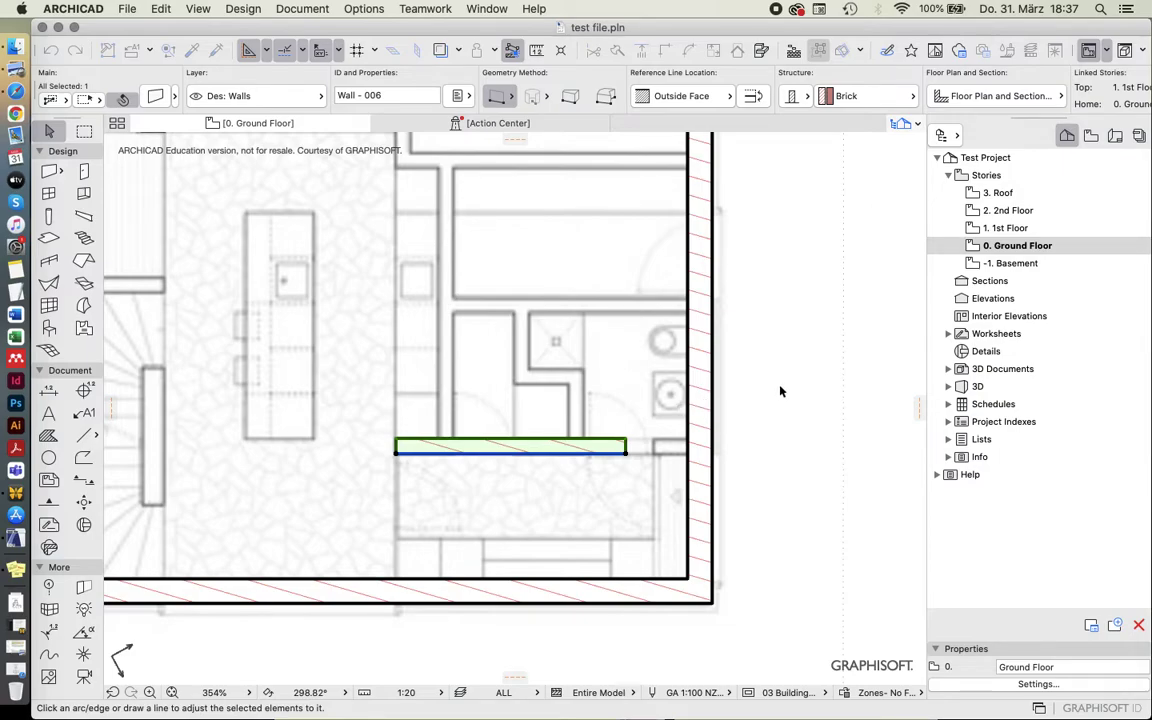
click(777, 331)
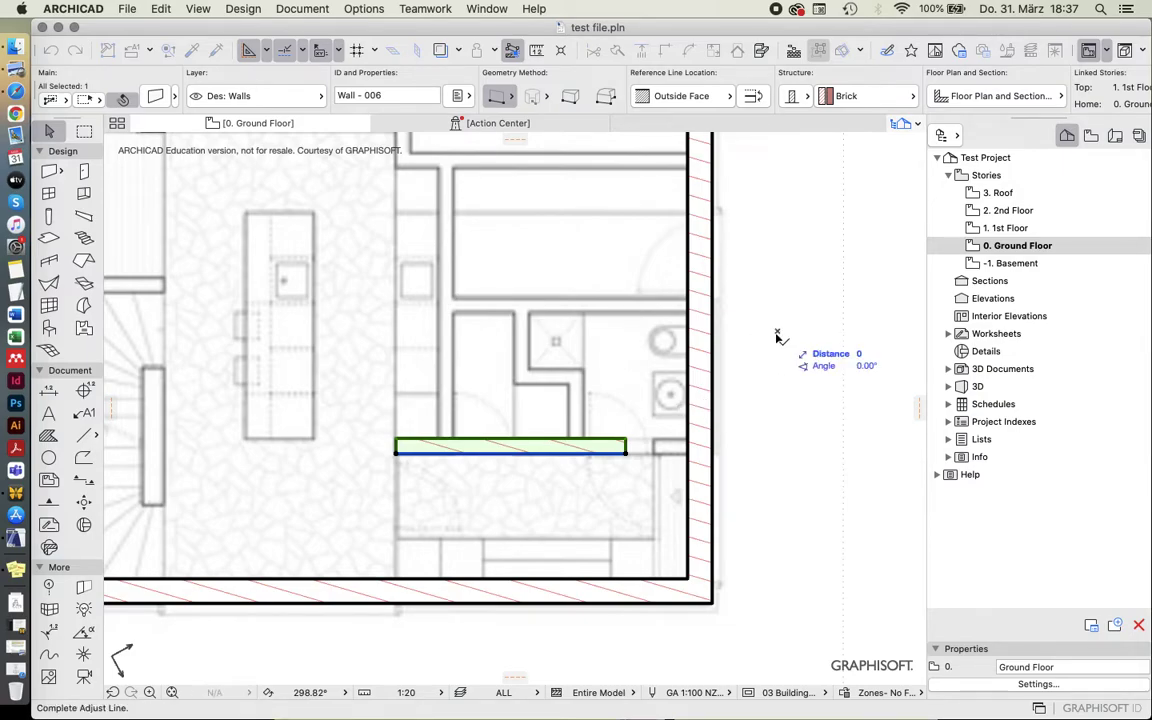
click(778, 590)
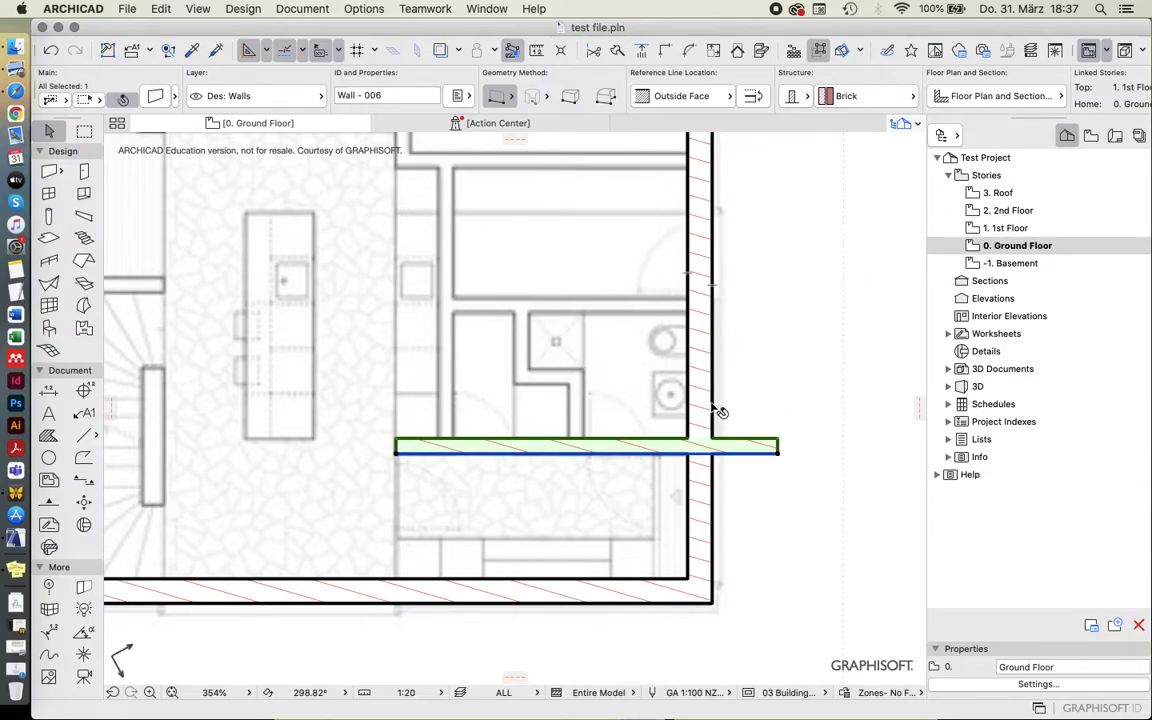
key(super+z)
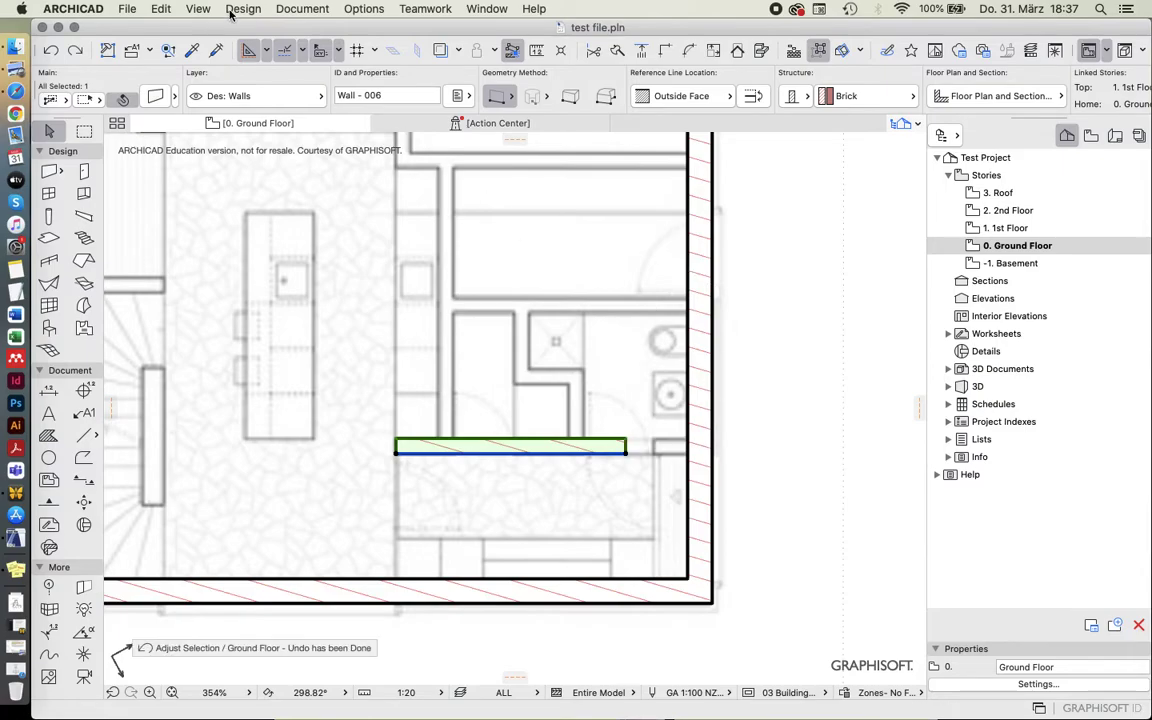
Adjust the bathroom wall to the right exterior wall's edge with Edit > Reshape > Adjust.
click(161, 9)
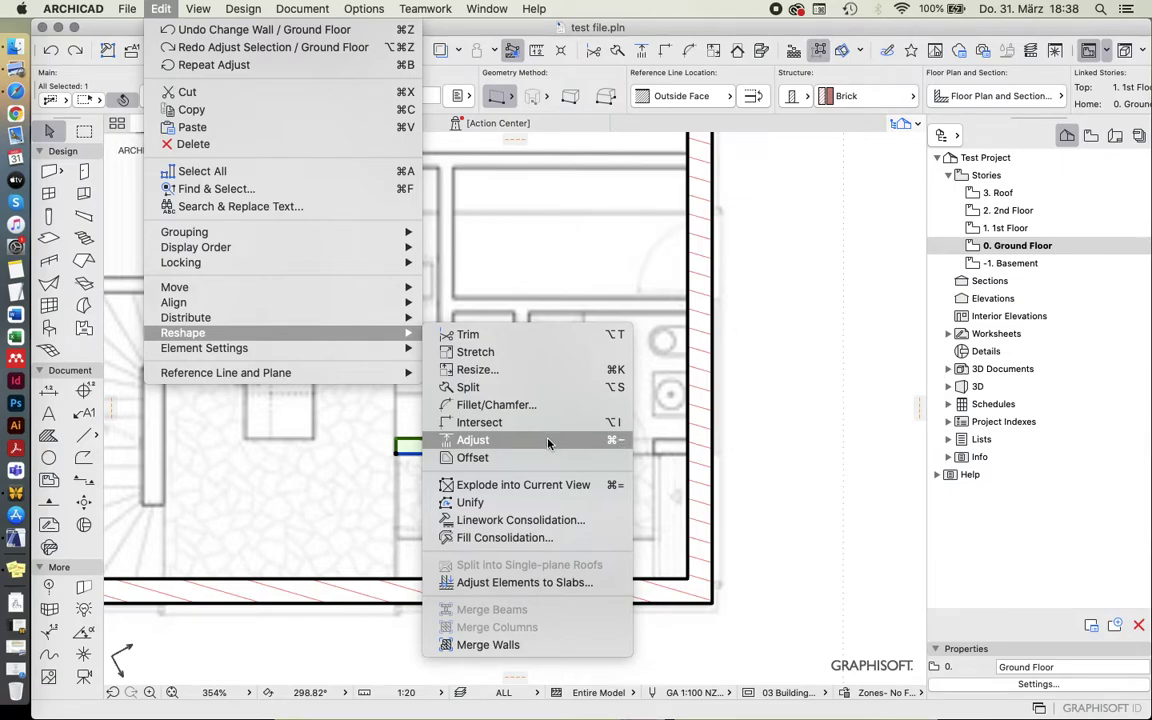
click(462, 440)
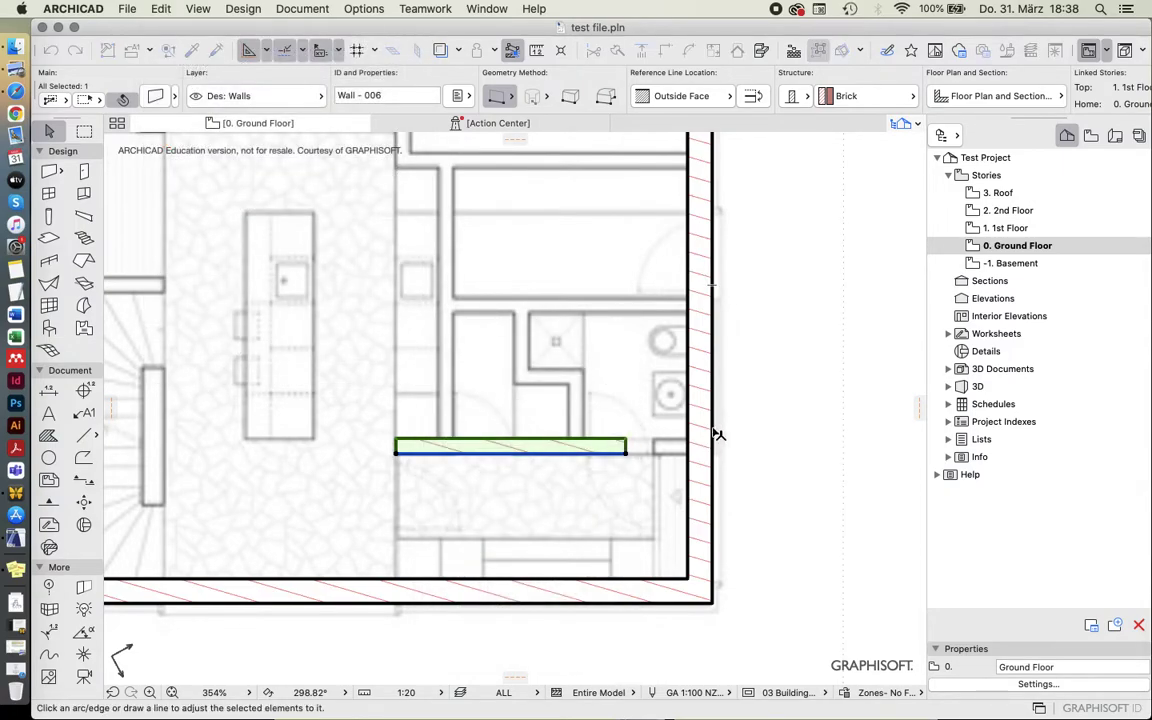
click(716, 434)
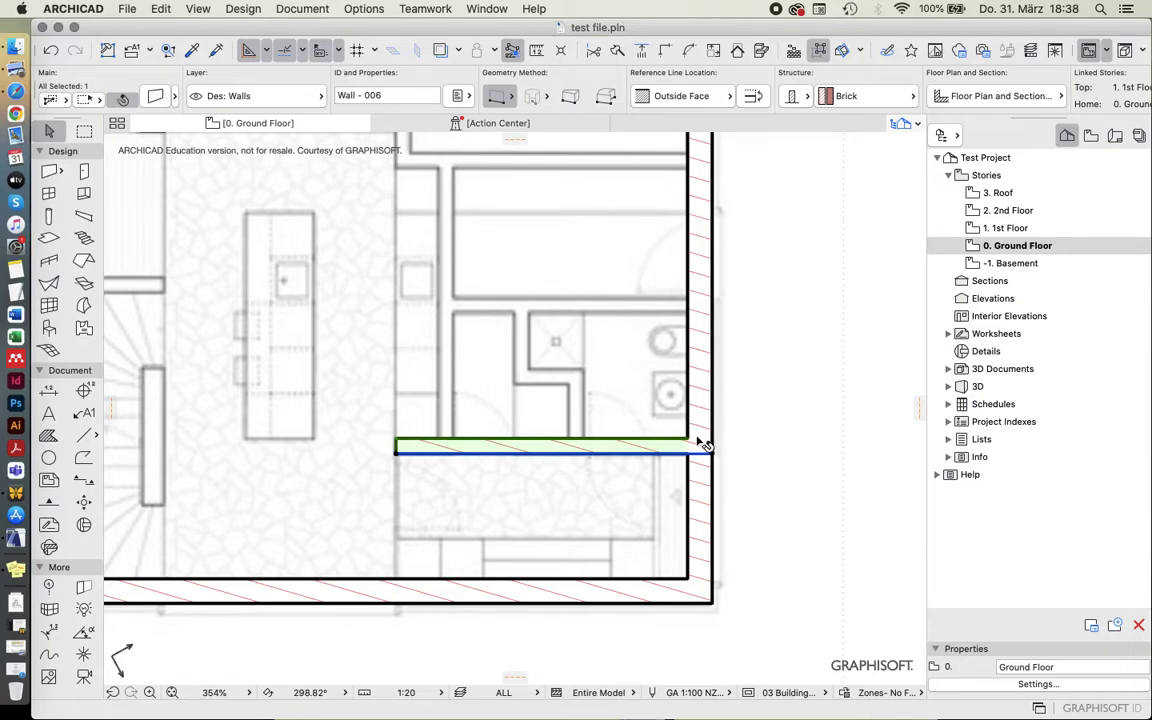
click(712, 457)
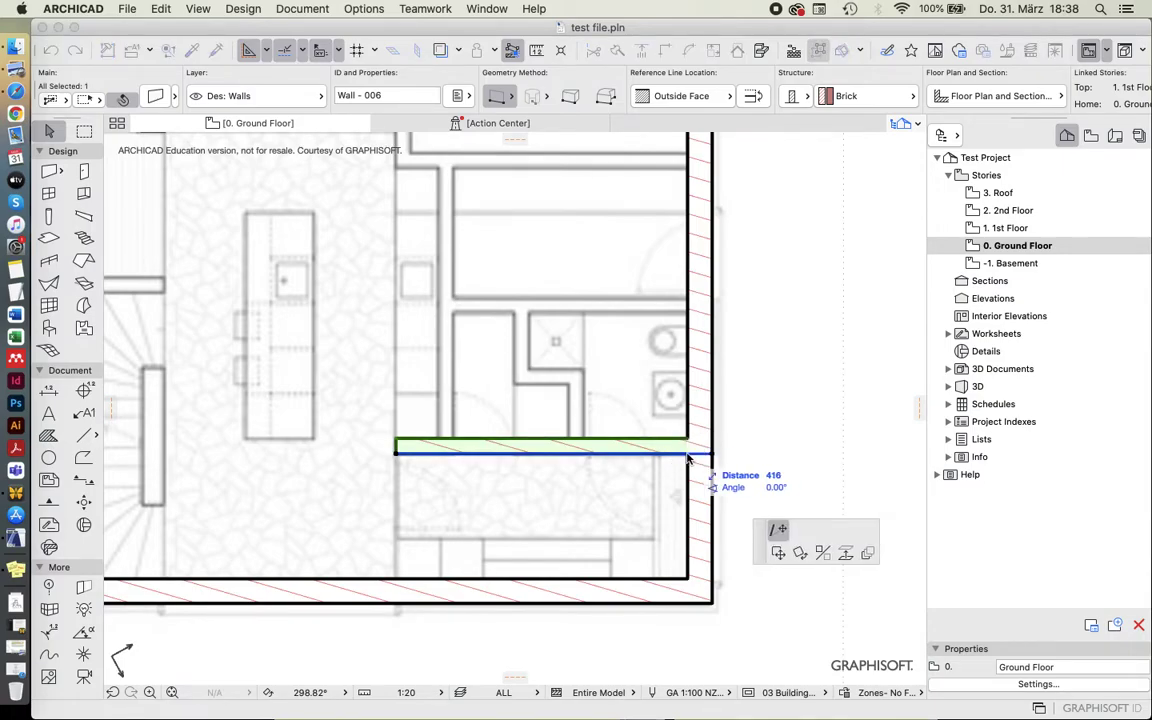
click(713, 455)
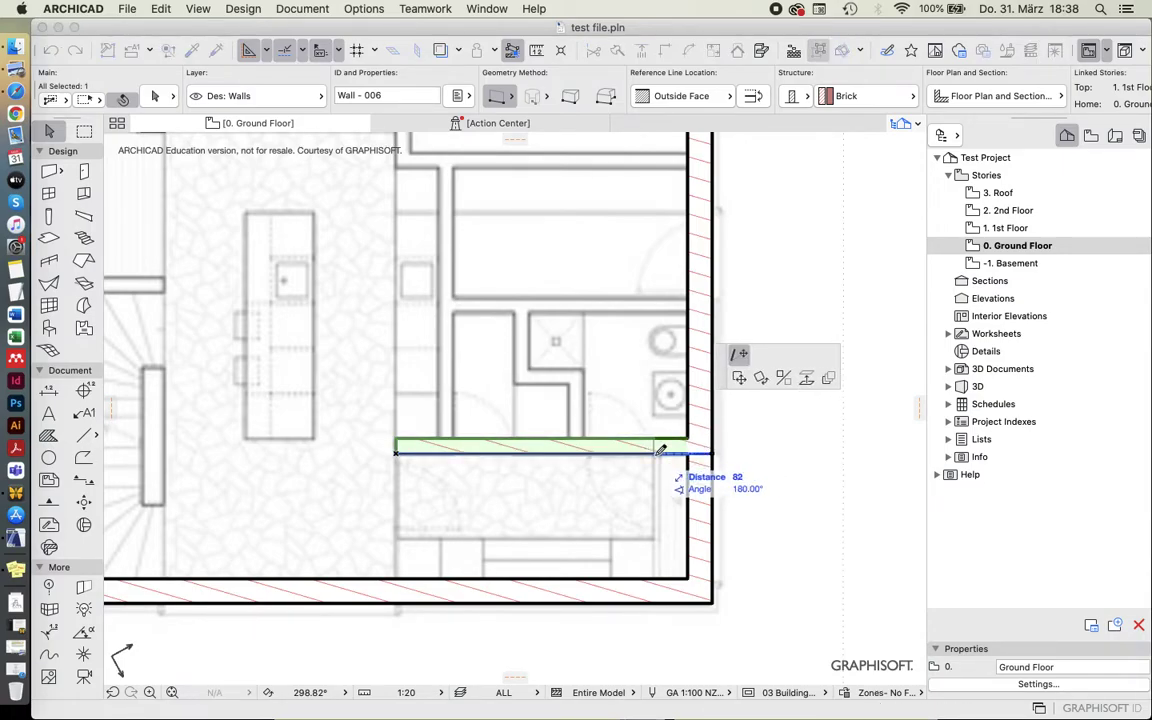
click(656, 455)
Stretch the bathroom wall's right end out to the exterior brick wall's face.
click(656, 455)
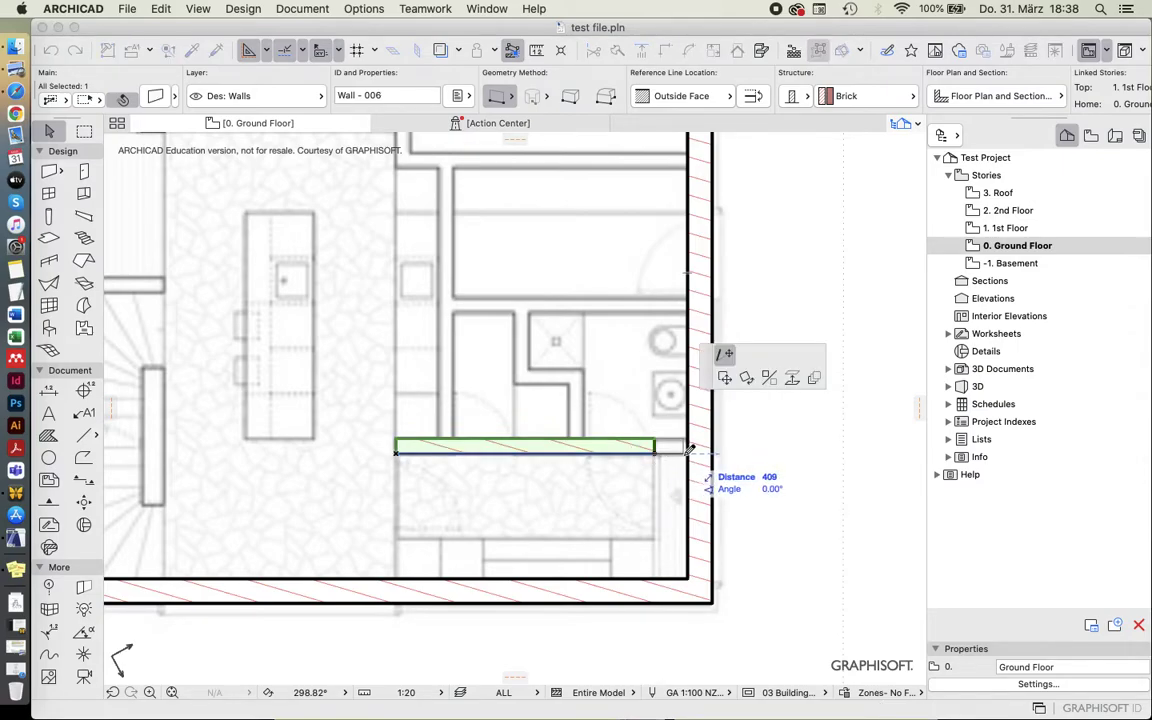
scroll(695, 452, up, 3)
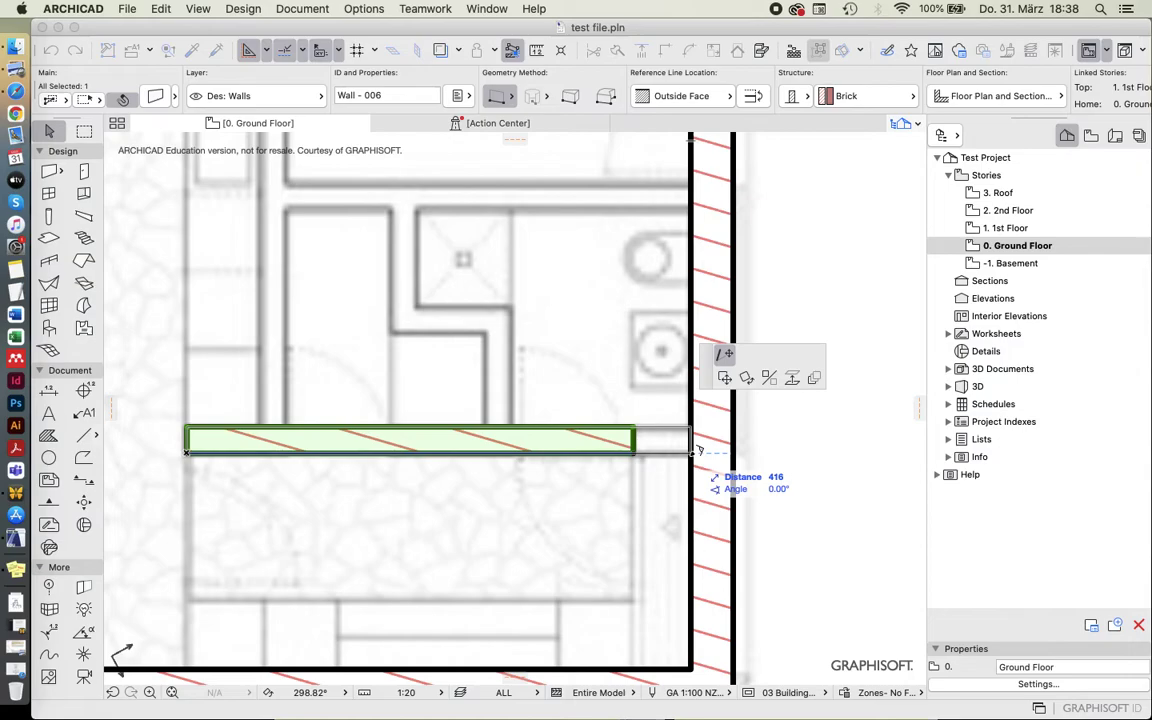
click(689, 455)
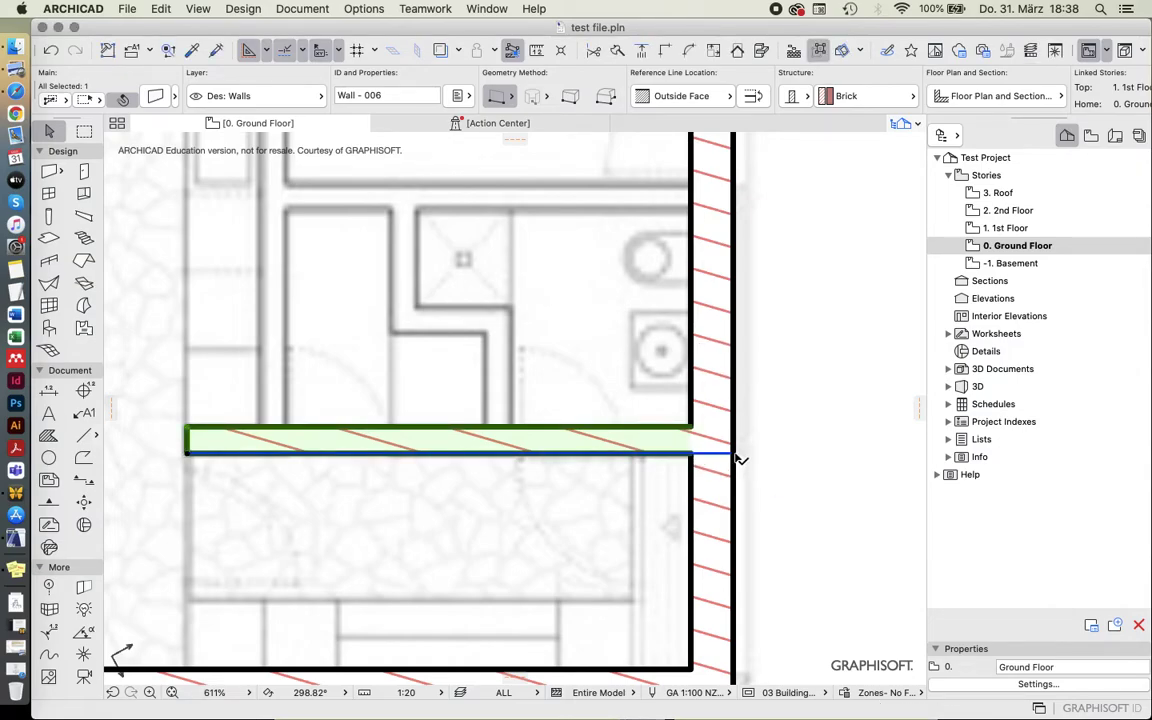
click(740, 459)
click(651, 455)
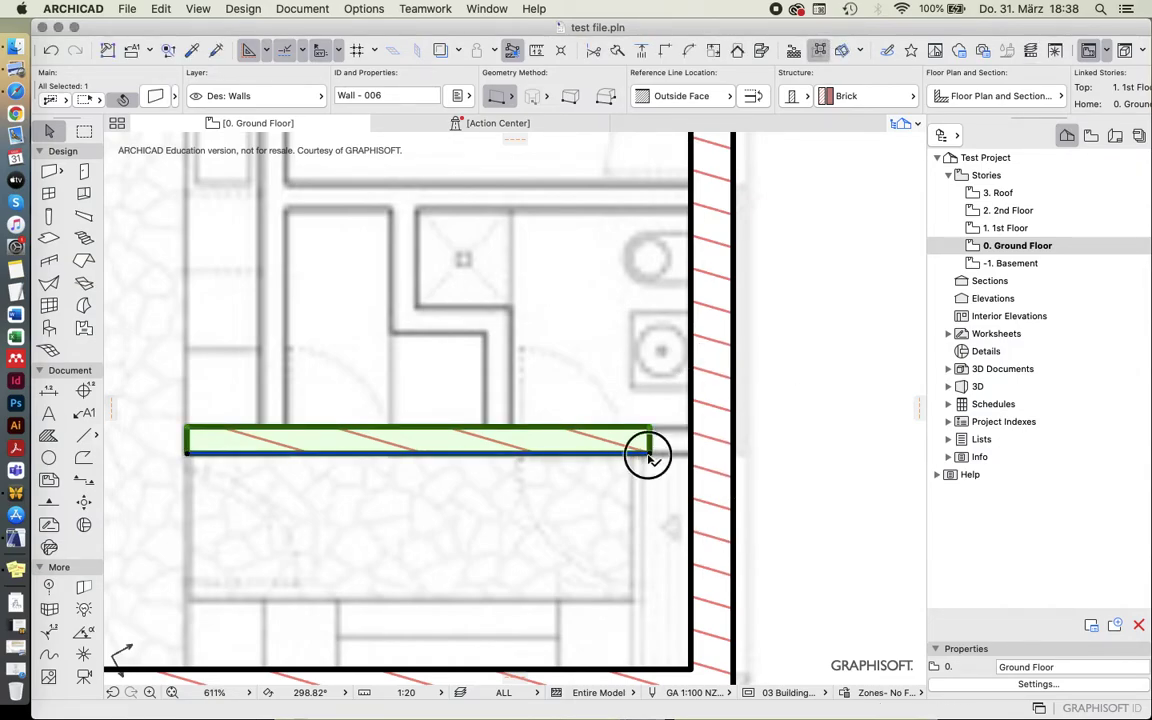
click(651, 455)
click(689, 456)
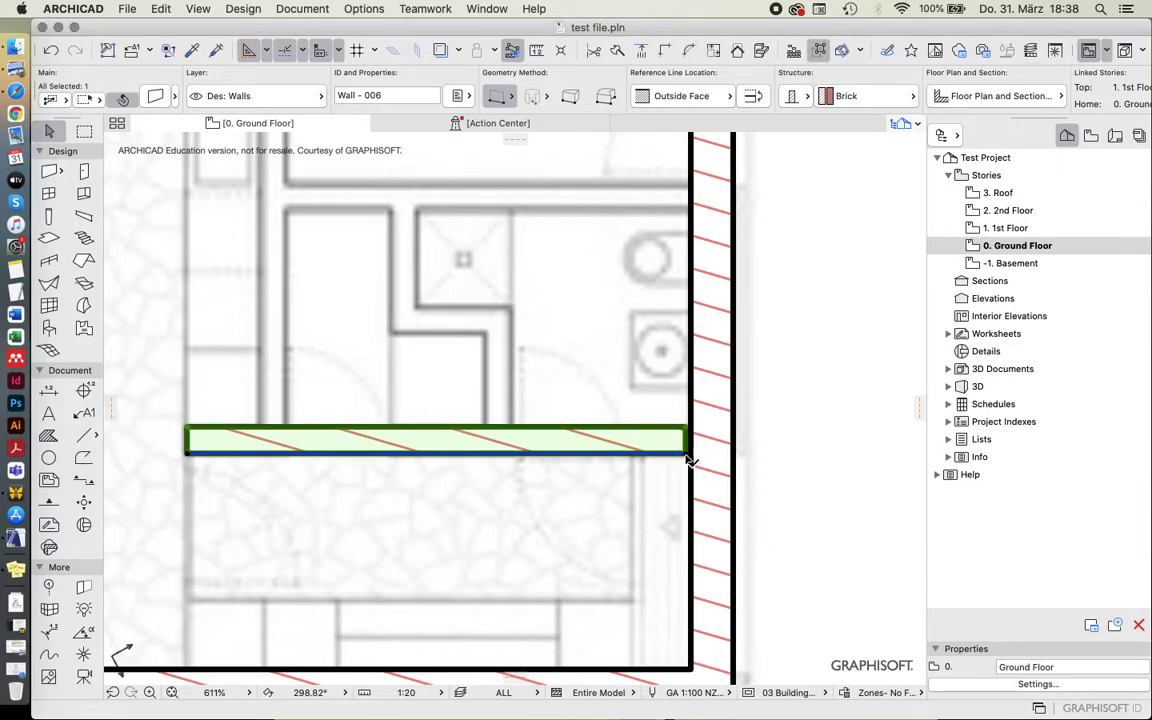
key(Escape)
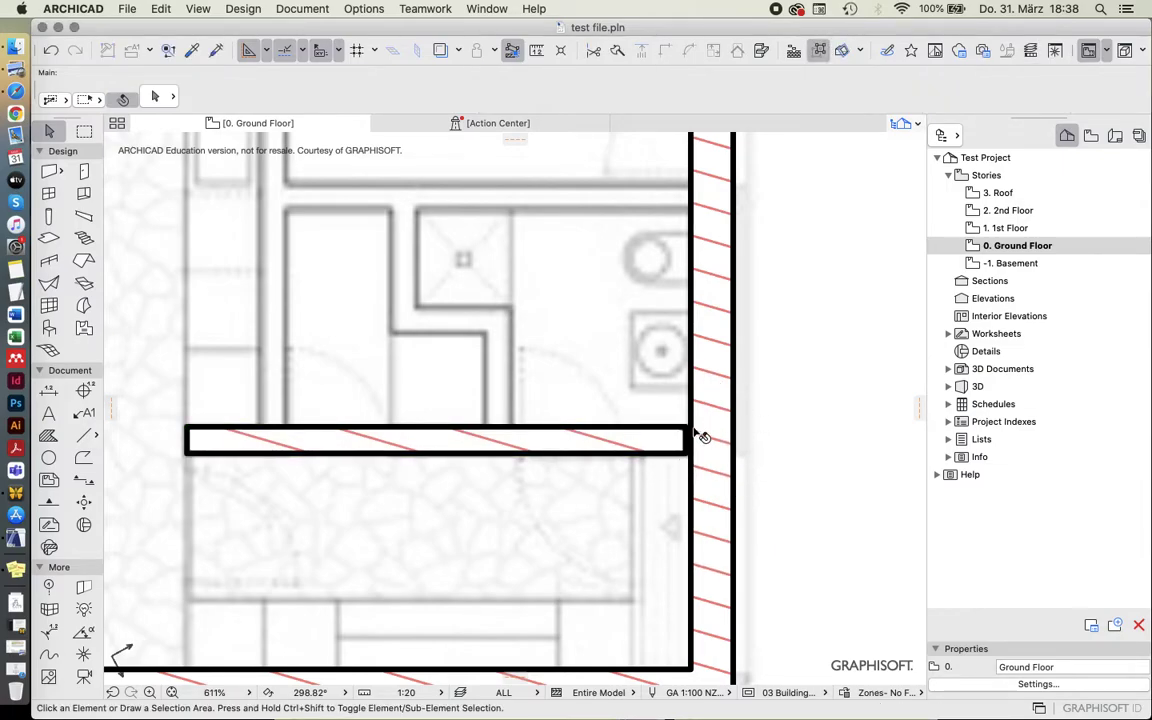
Reselect the bathroom and right exterior walls to check where they meet.
click(690, 455)
click(694, 458)
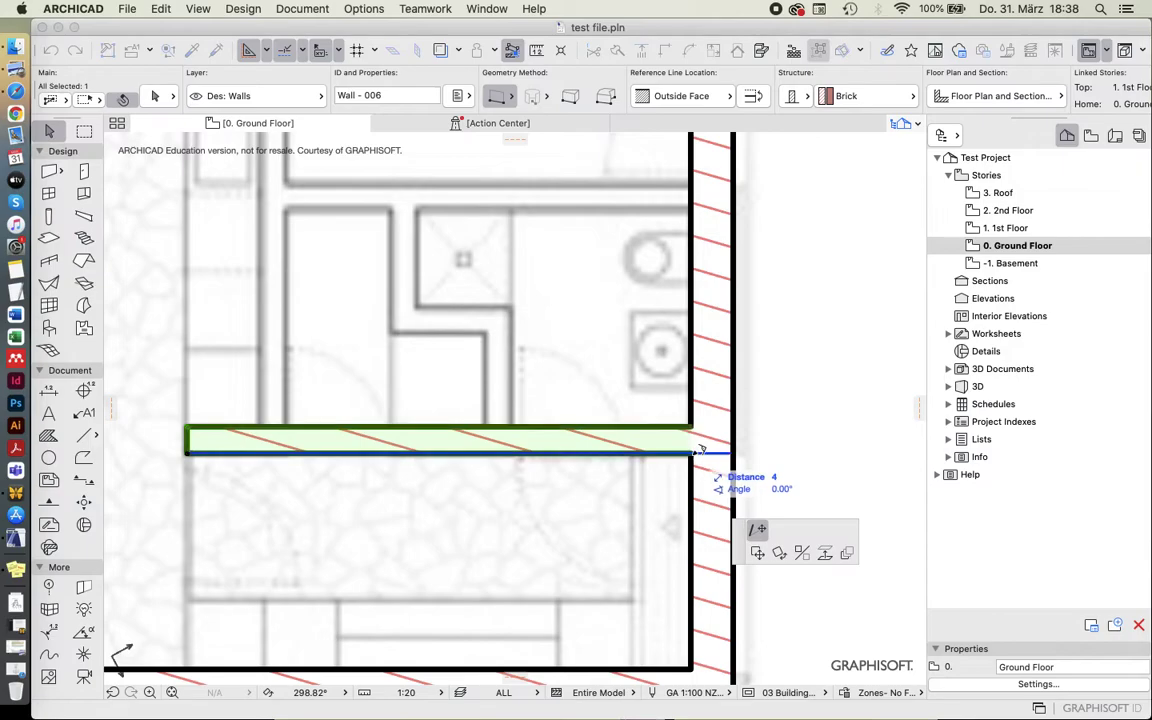
key(Escape)
scroll(680, 443, down, 3)
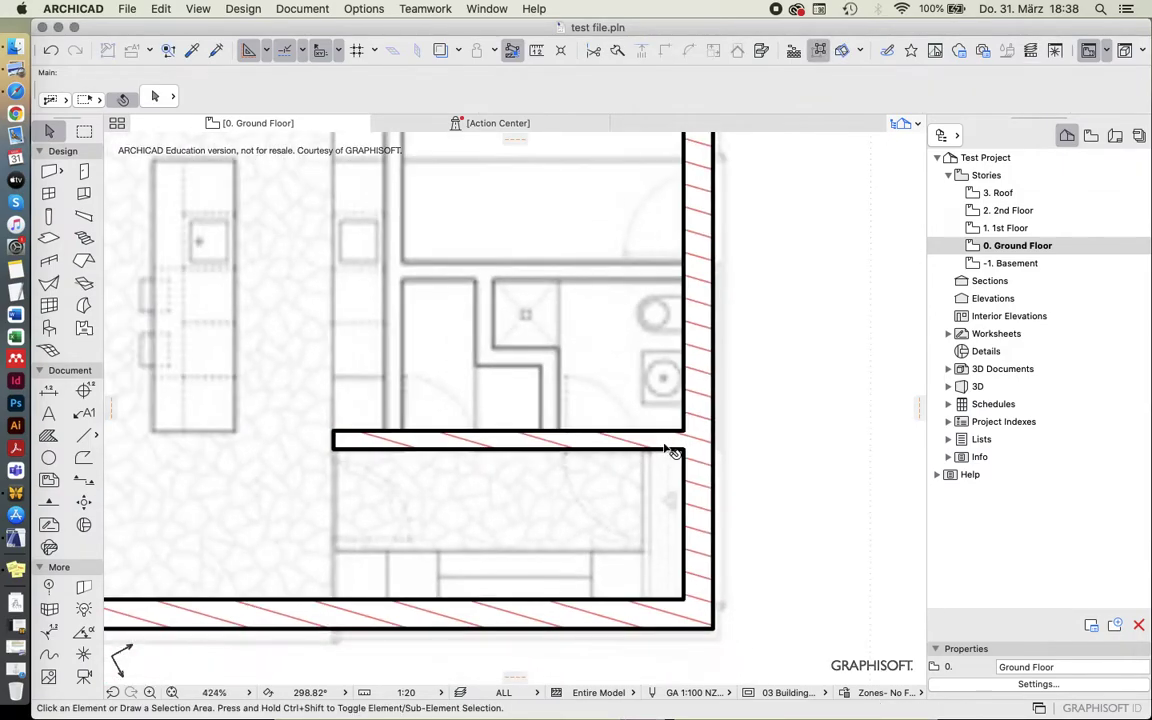
click(700, 447)
click(689, 463)
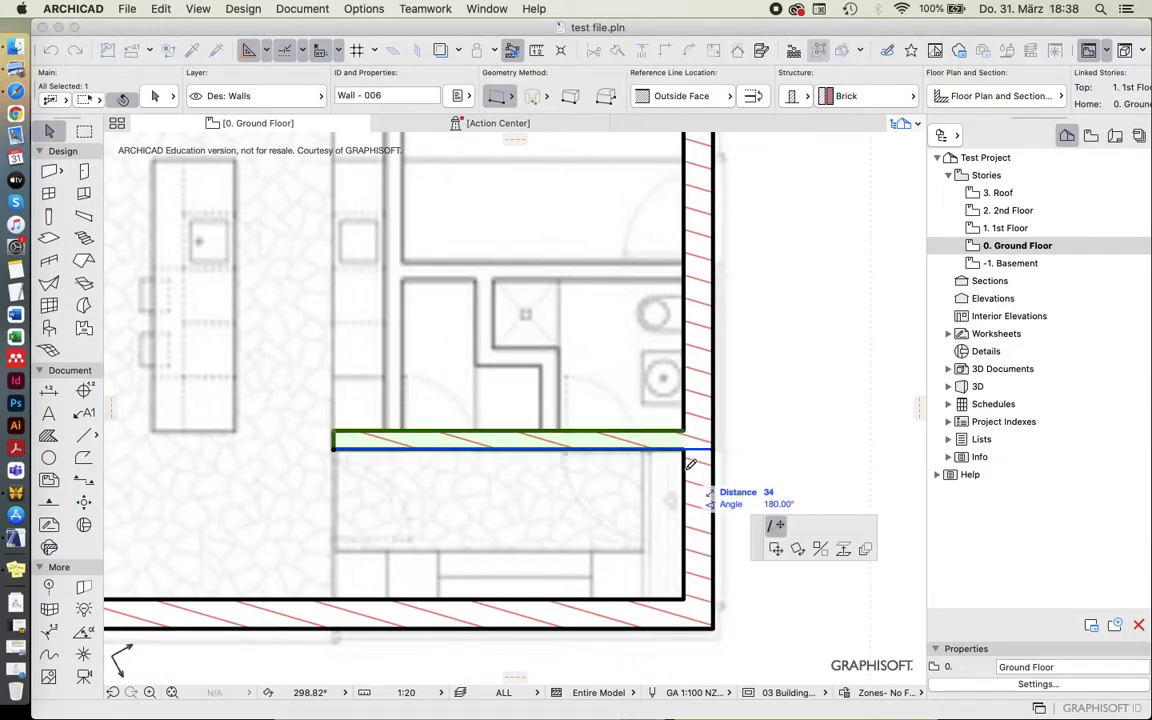
key(Escape)
click(687, 480)
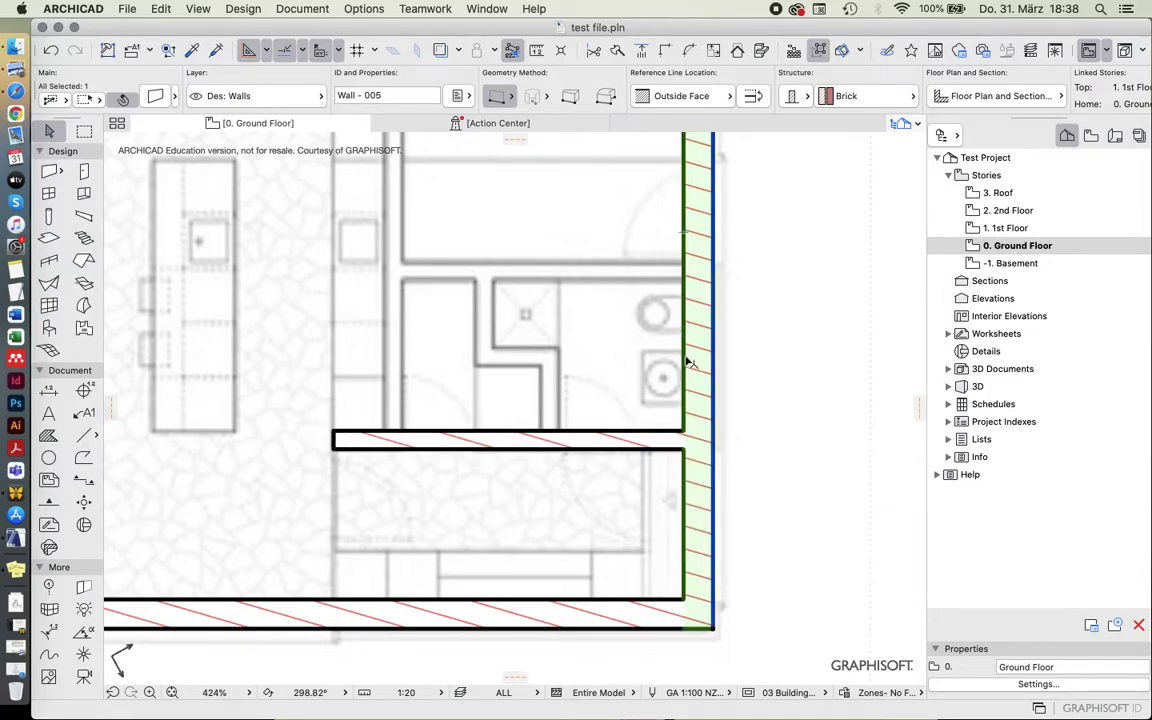
click(660, 443)
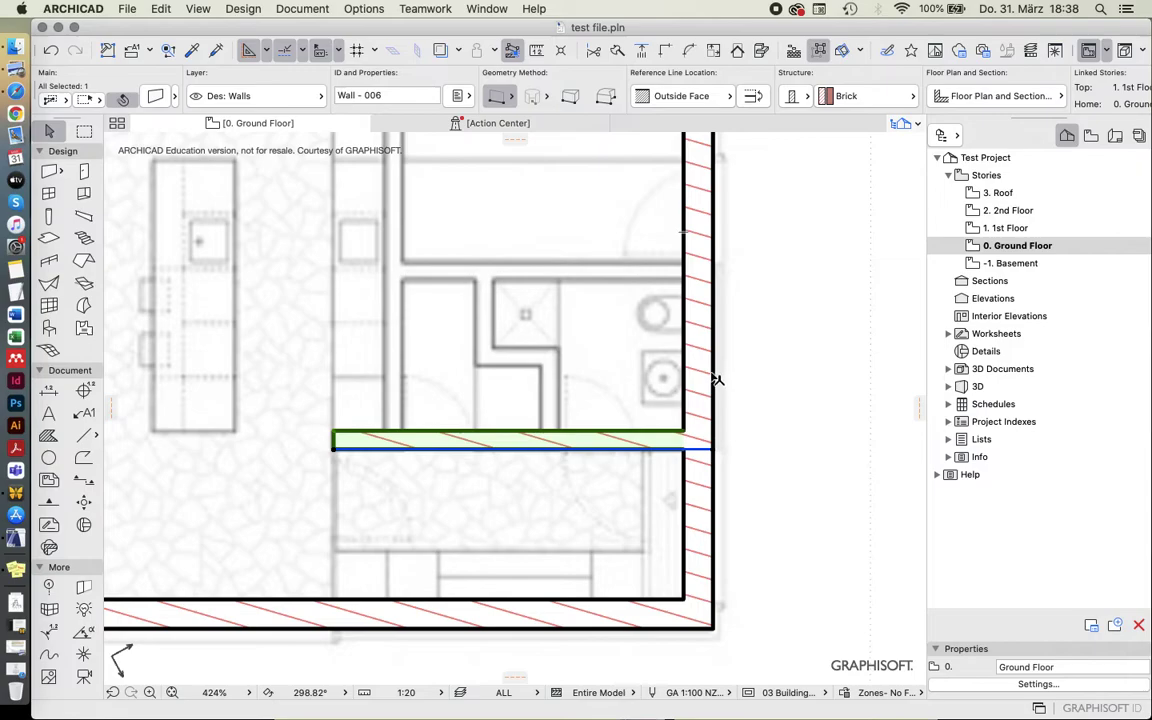
Stretch the bathroom wall's right end past the right exterior wall.
scroll(600, 470, down, 3)
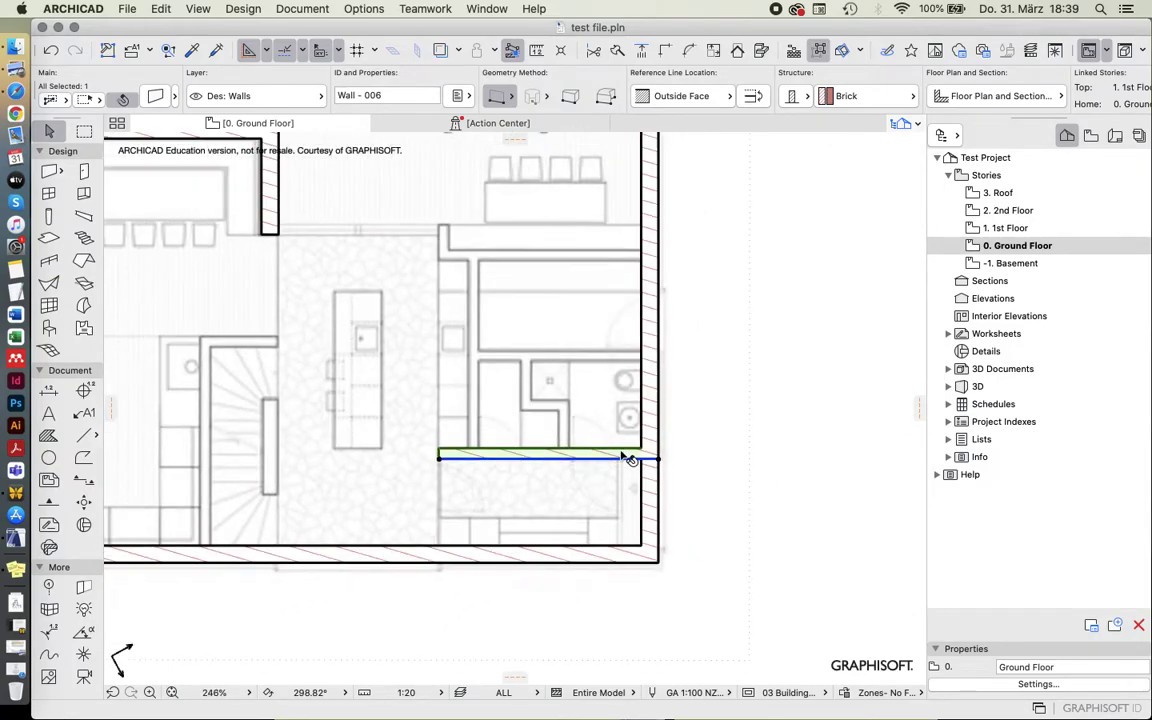
click(658, 459)
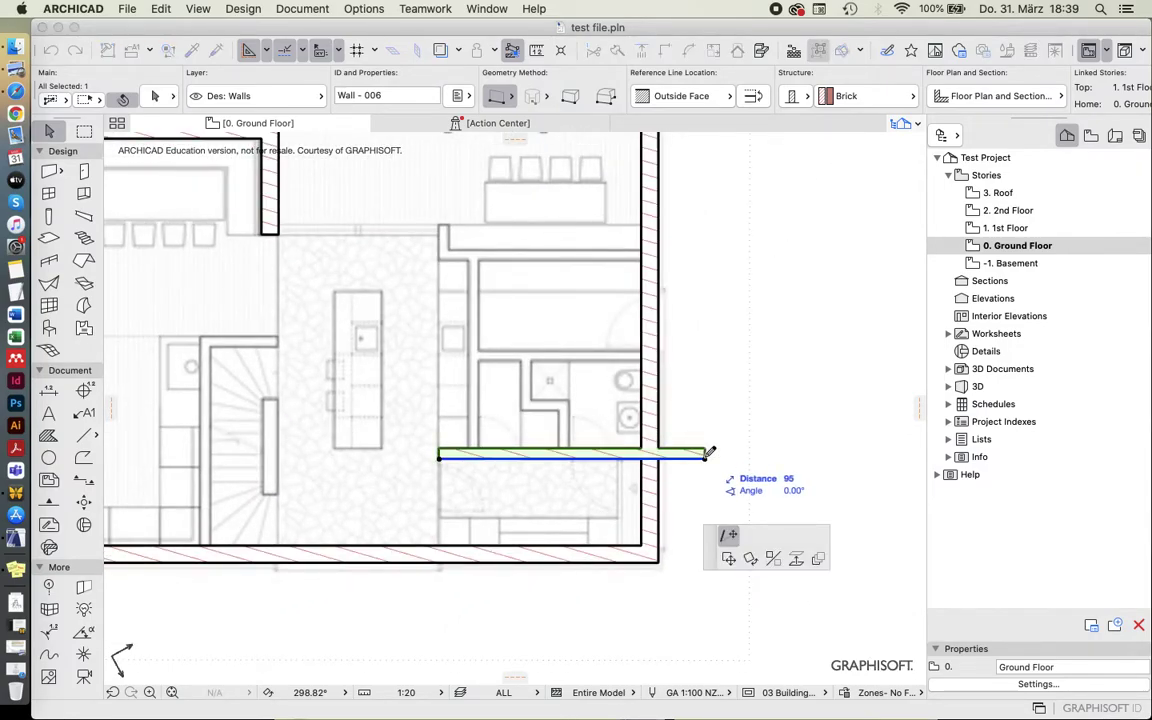
click(707, 456)
scroll(690, 468, up, 3)
scroll(679, 468, up, 1)
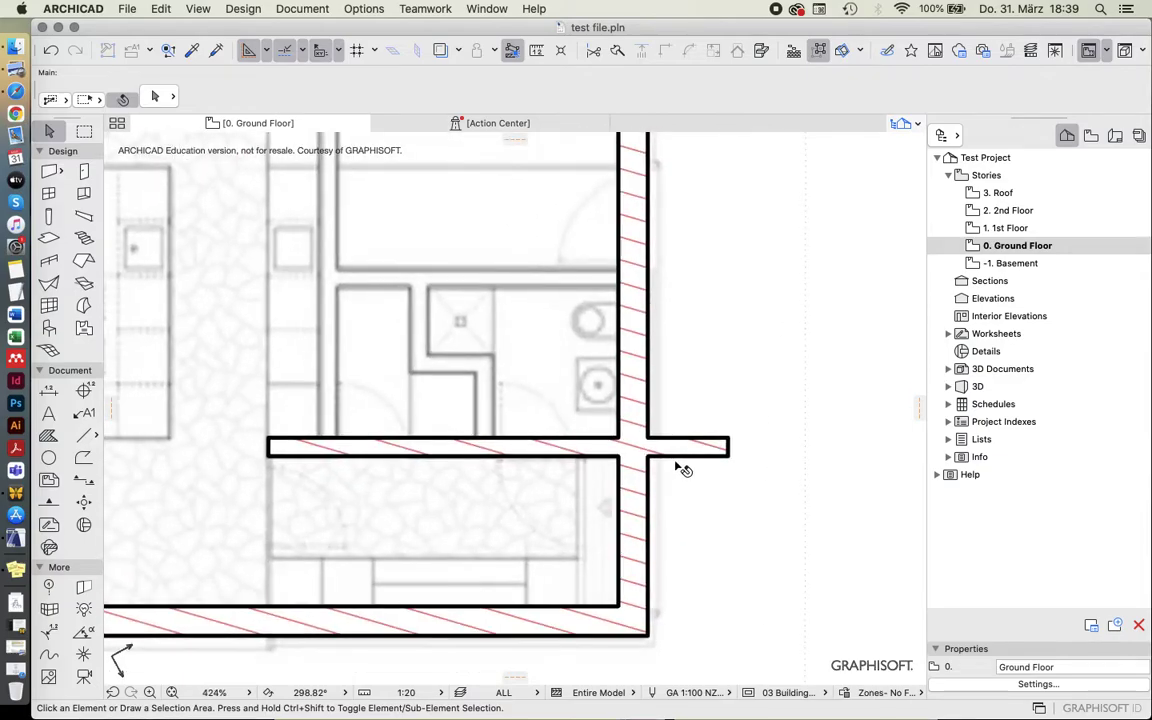
Trim the bathroom wall's end that sticks past the exterior wall.
alt+click(648, 369)
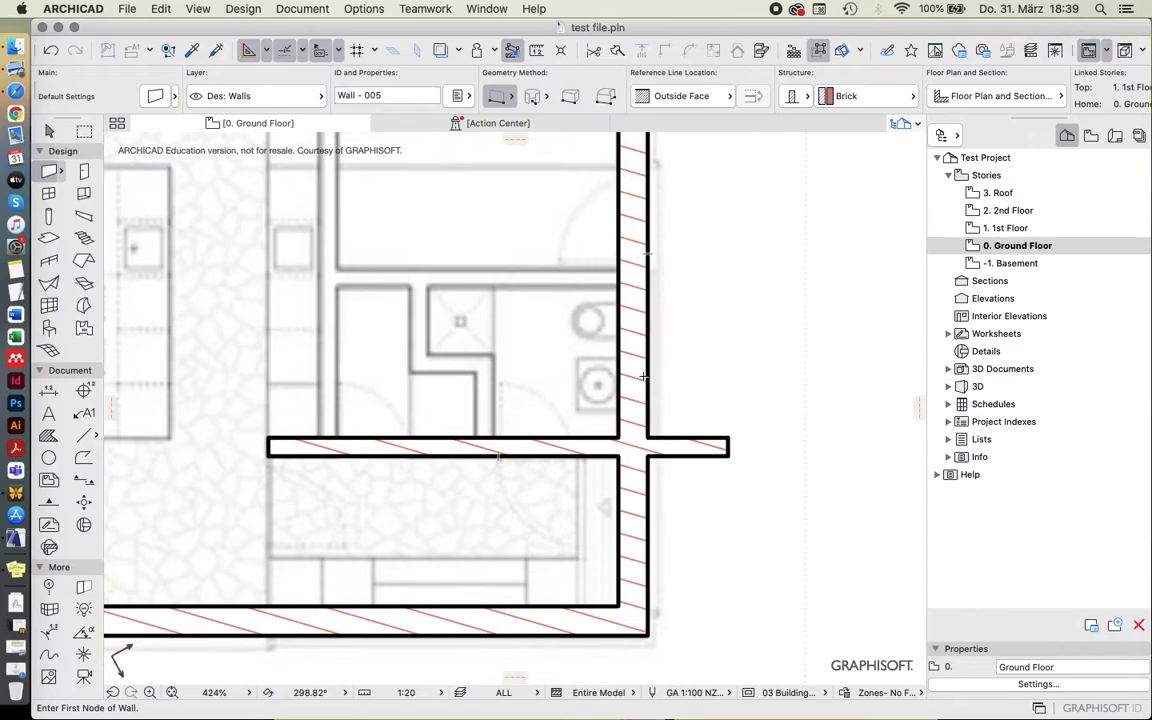
key(Escape)
alt+click(640, 363)
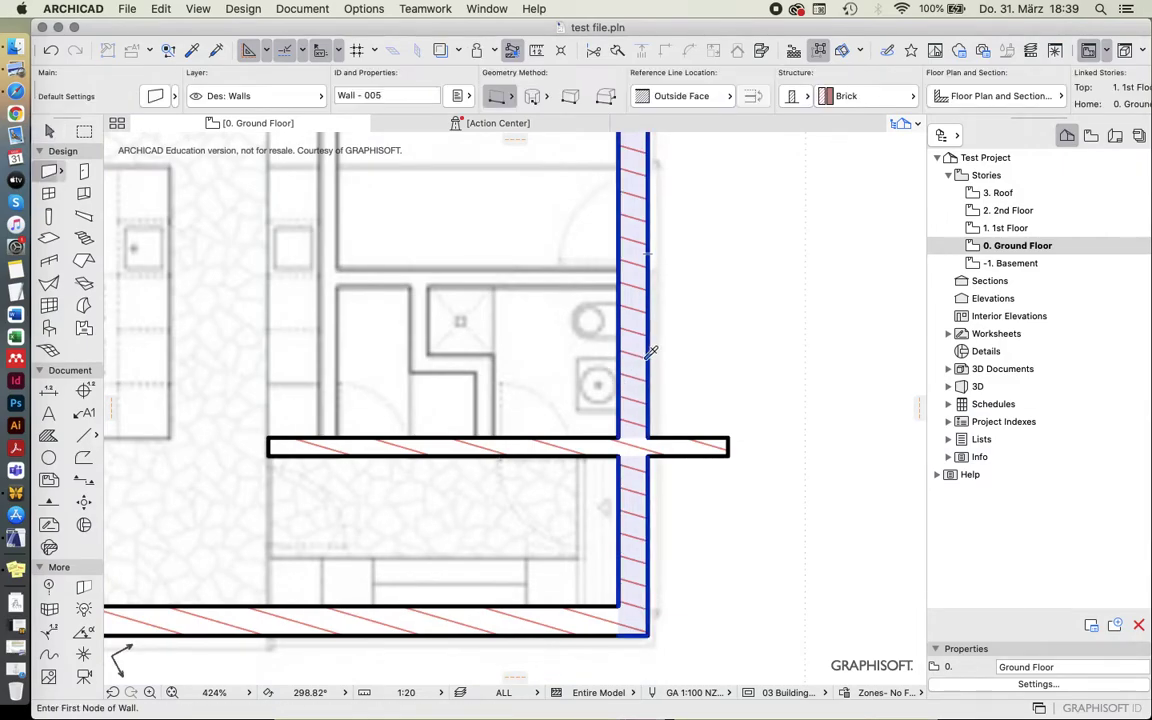
key(Escape)
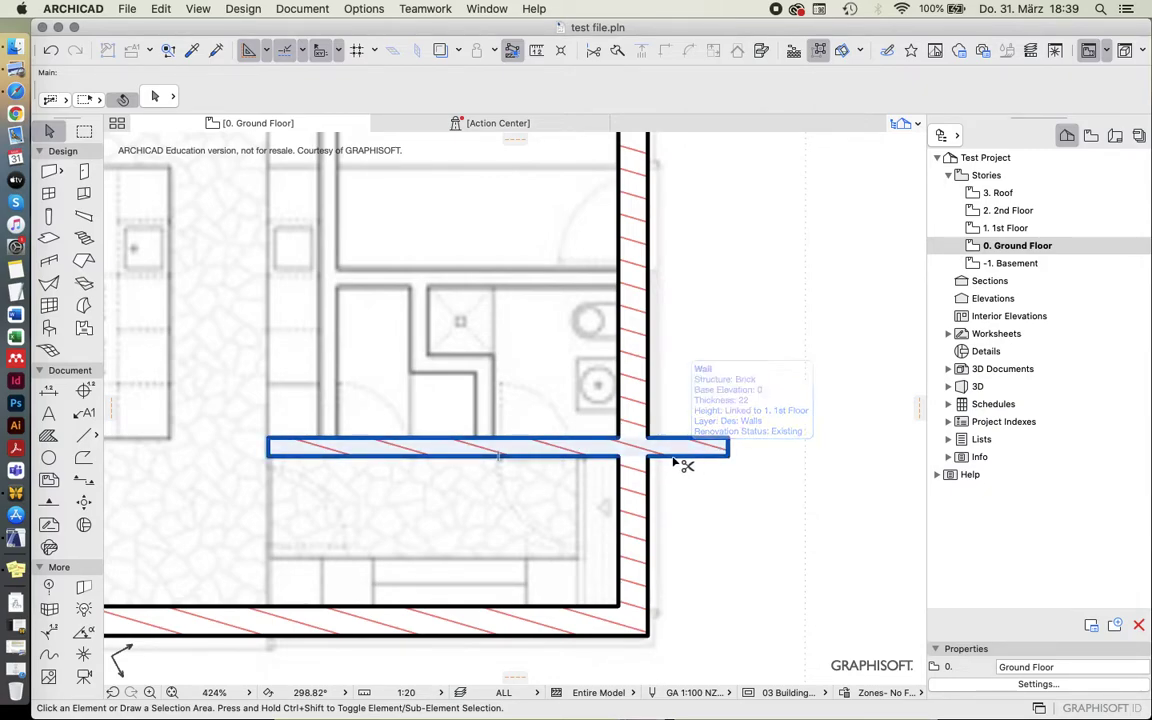
super+click(680, 458)
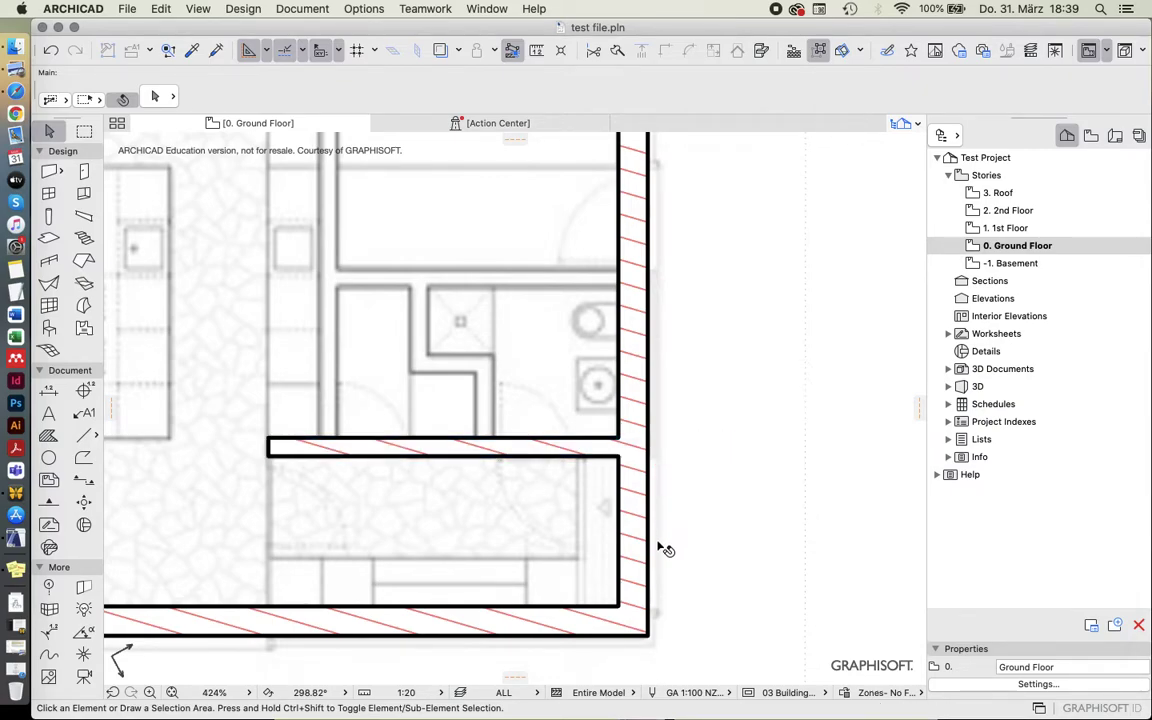
Stretch the horizontal bathroom wall far right and draw a slanted wall across it.
click(580, 456)
click(650, 458)
click(822, 456)
key(Escape)
click(757, 376)
click(740, 490)
Pull the horizontal wall's end back and trim the stub past the slanted wall.
shift+click(818, 458)
click(820, 458)
click(792, 456)
click(770, 460)
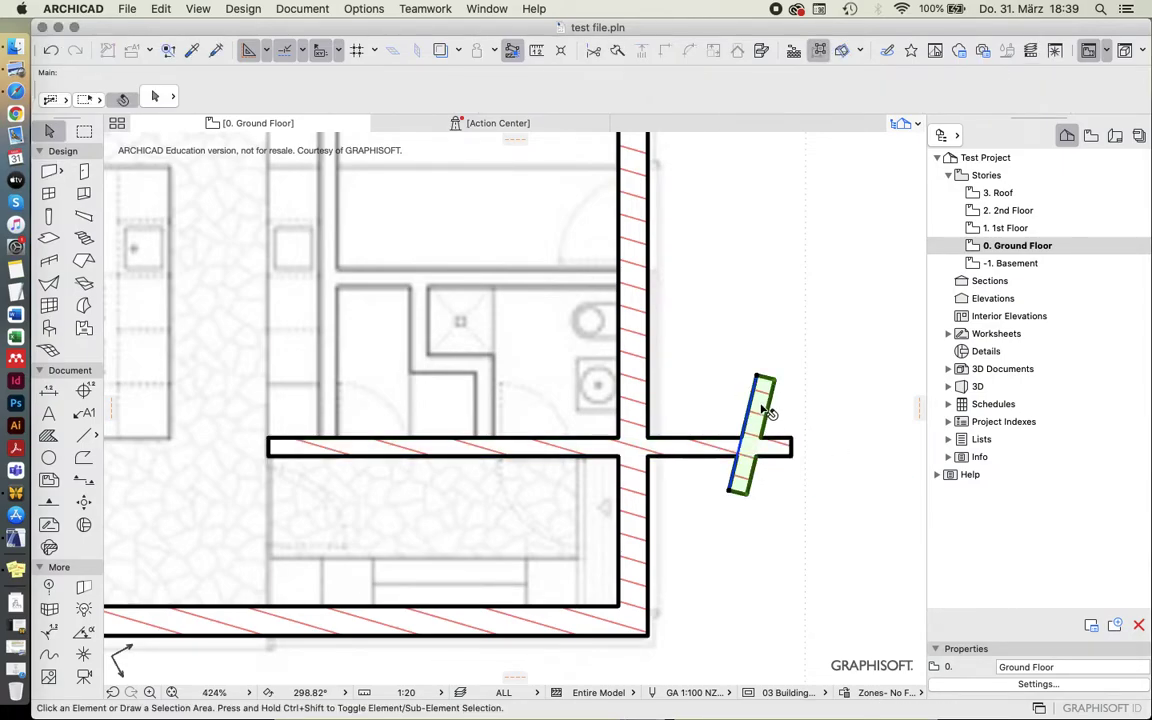
click(767, 465)
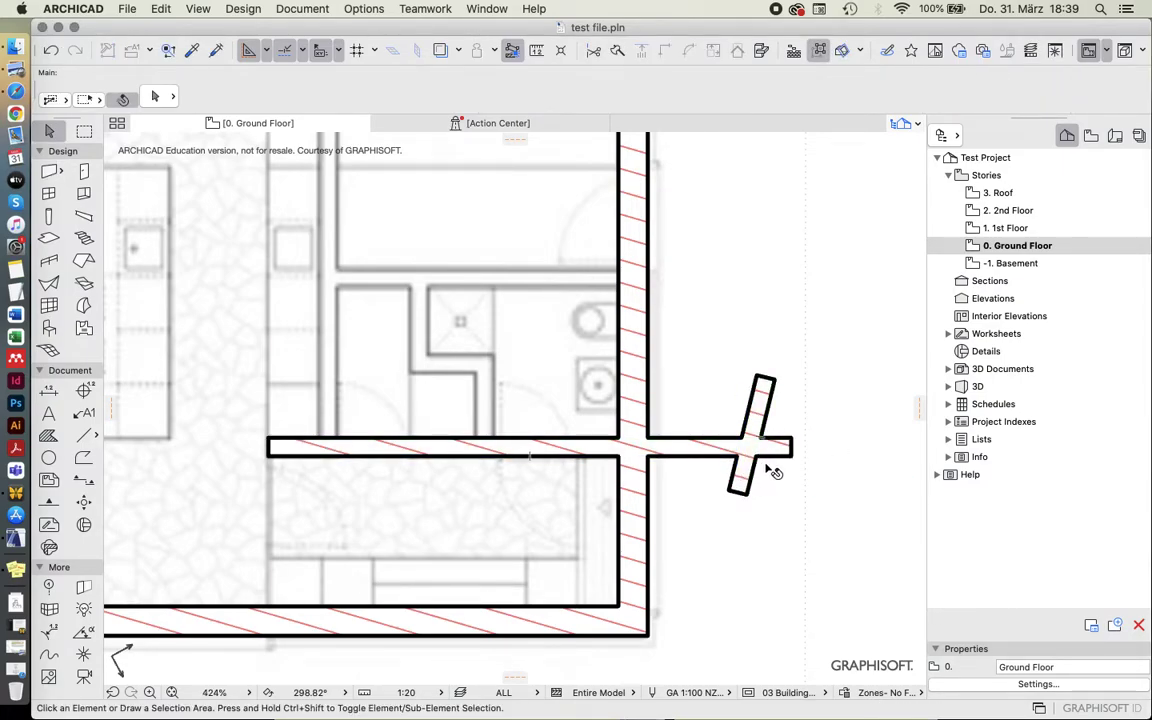
super+click(776, 463)
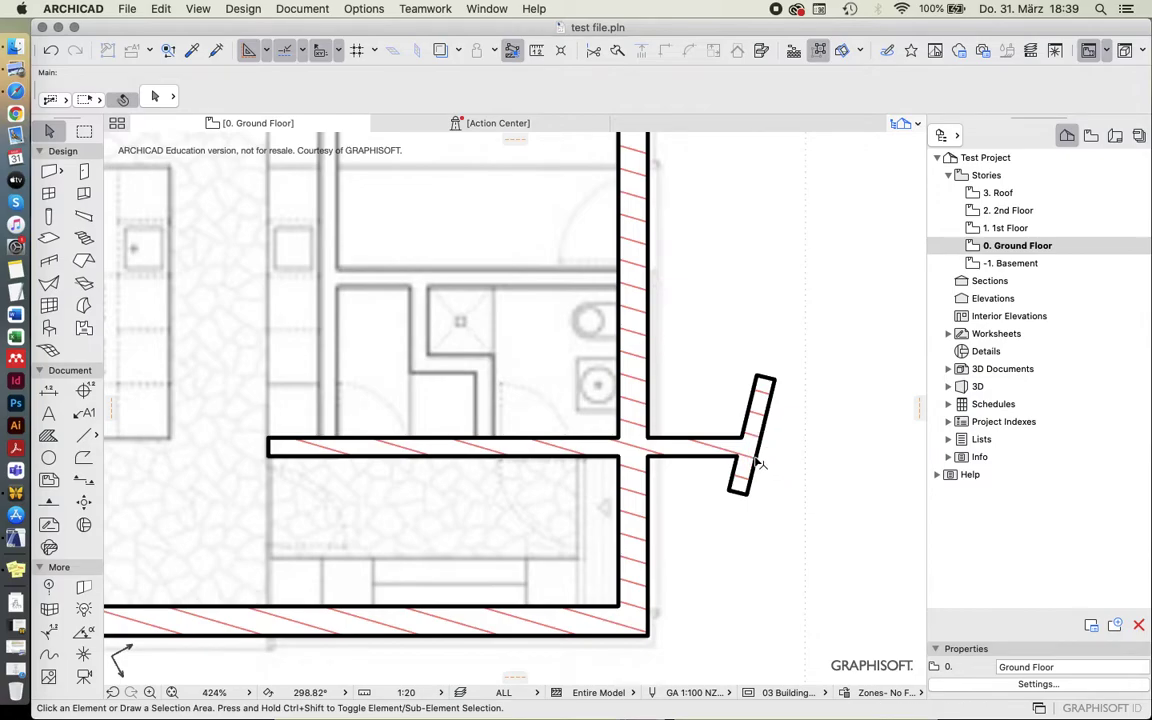
Trim the segment between the two walls and delete the stray slanted wall.
click(762, 430)
key(Delete)
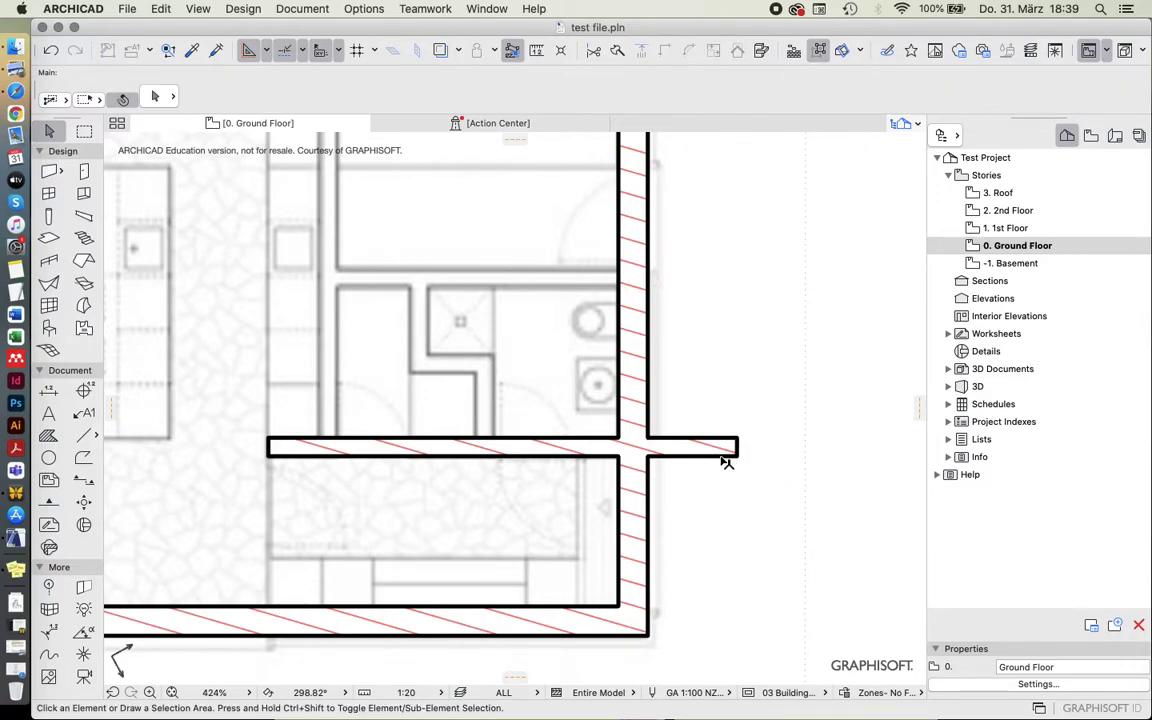
key(super+z)
key(super+z)
super+click(700, 463)
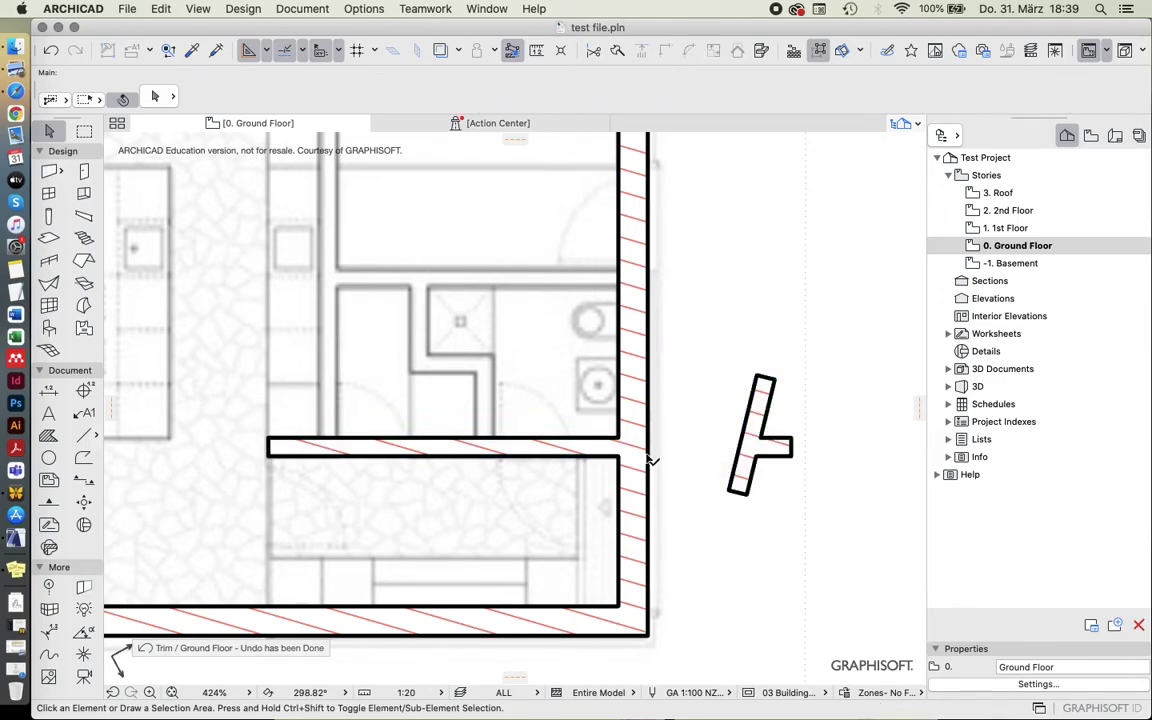
click(770, 450)
key(Delete)
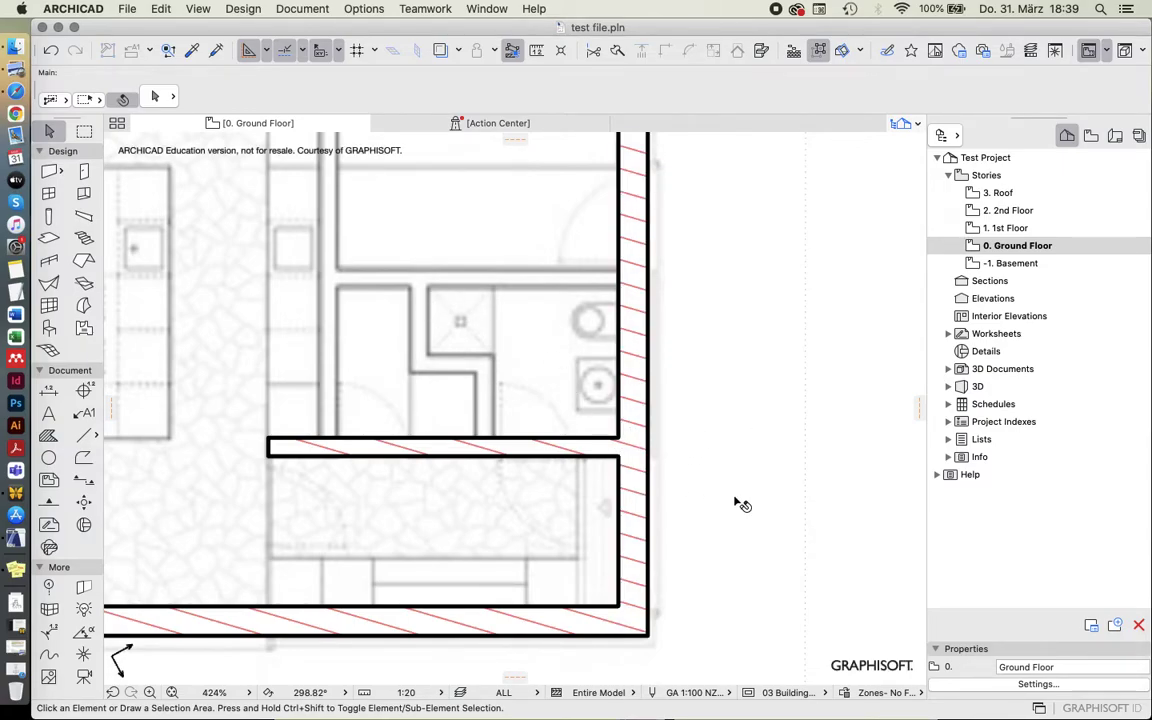
scroll(741, 505, up, 5)
scroll(741, 505, left, 5)
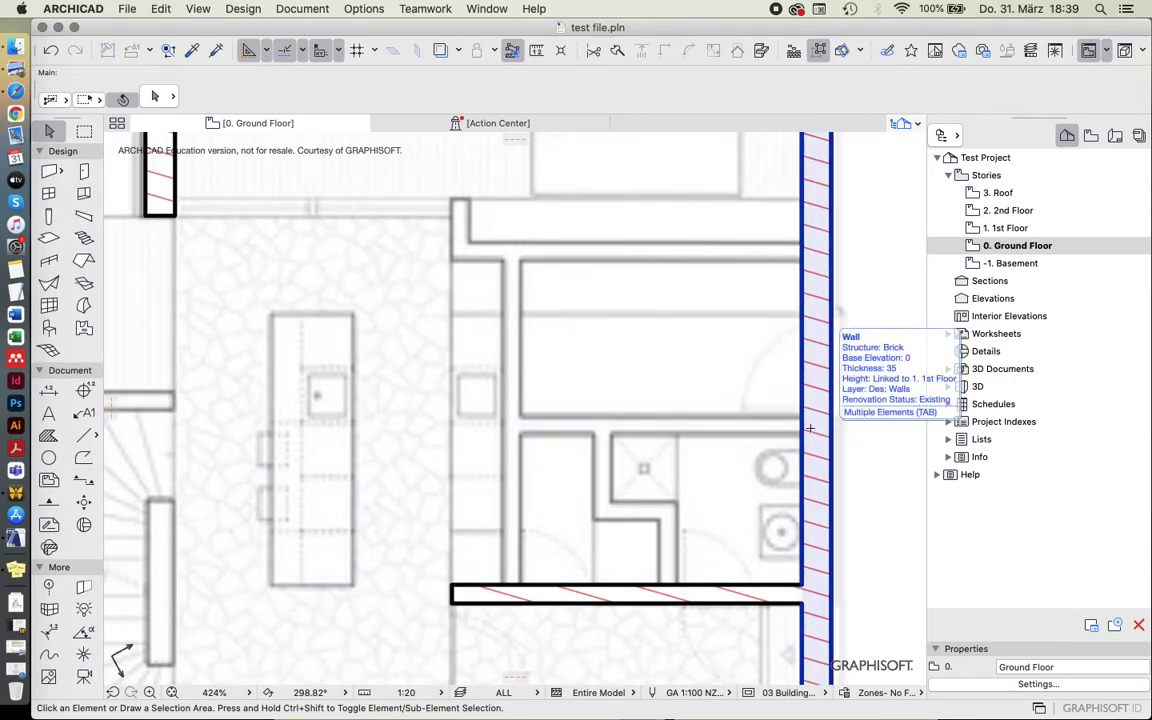
Draw a brick wall with the picked-up settings from the interior partition to the exterior wall.
alt+click(800, 424)
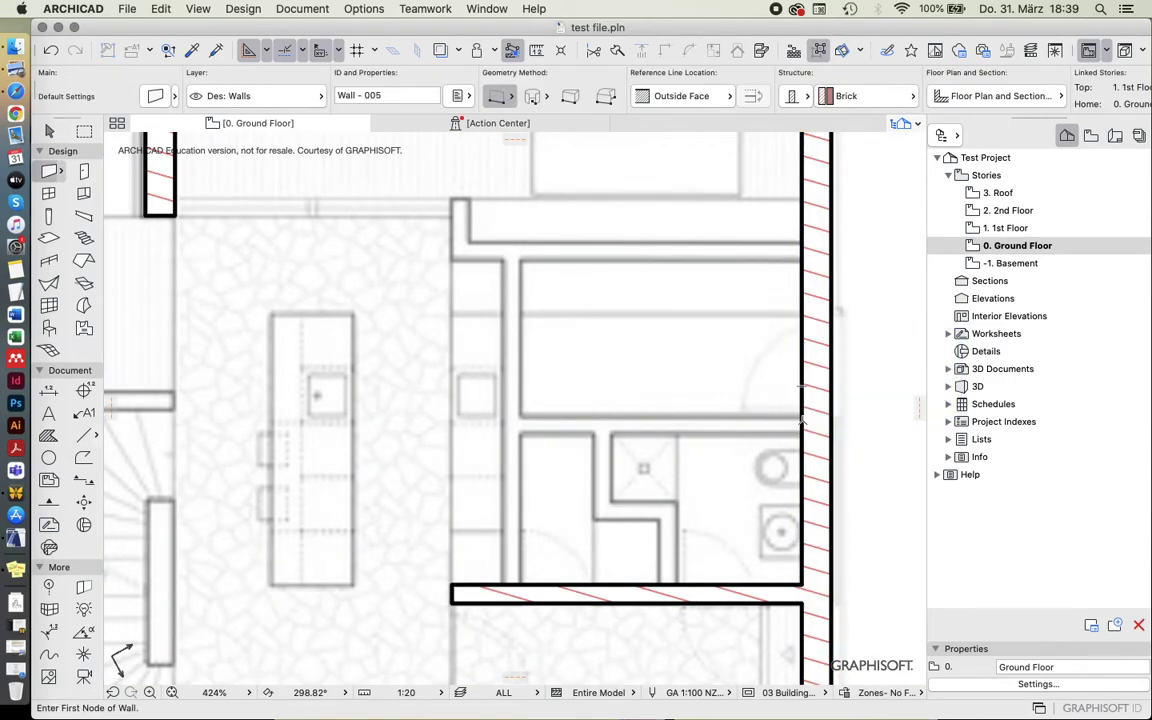
click(521, 417)
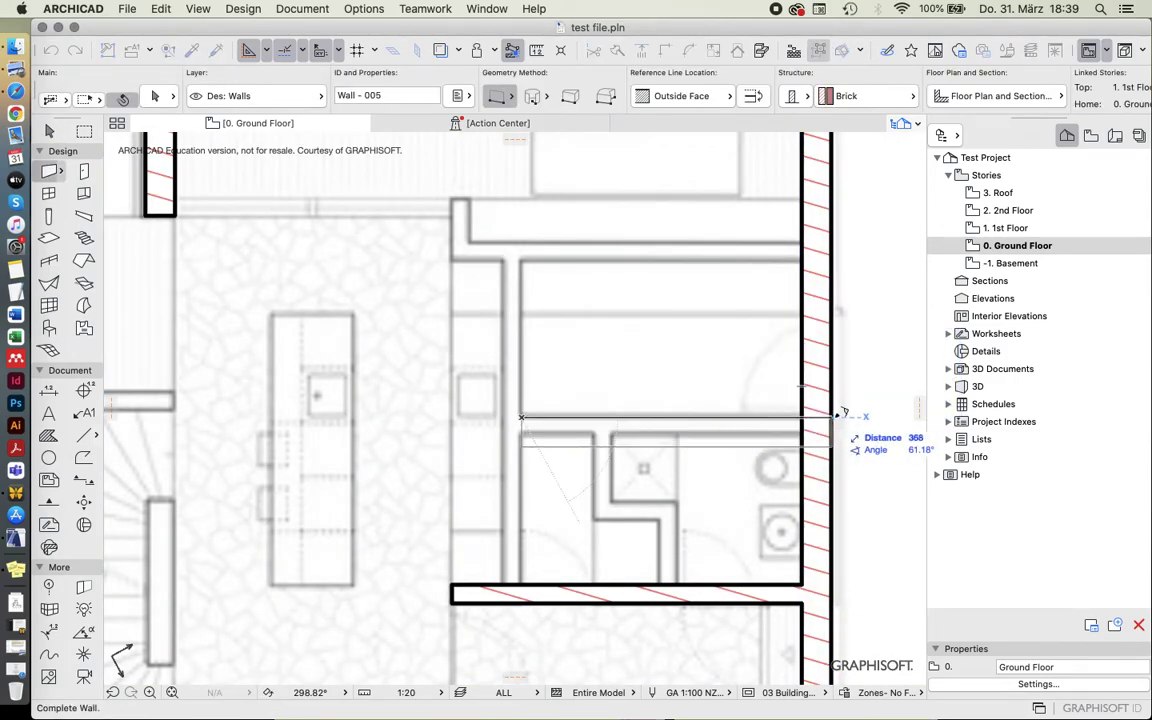
click(803, 417)
key(Escape)
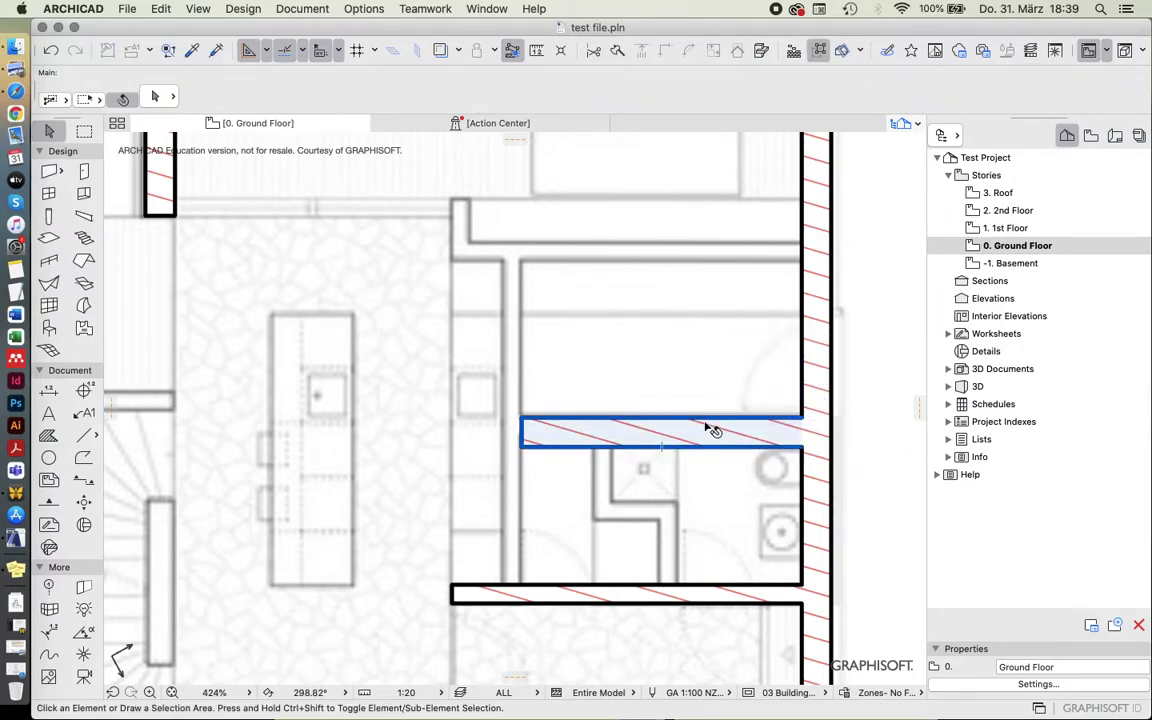
scroll(607, 388, down, 2)
scroll(607, 388, up, 2)
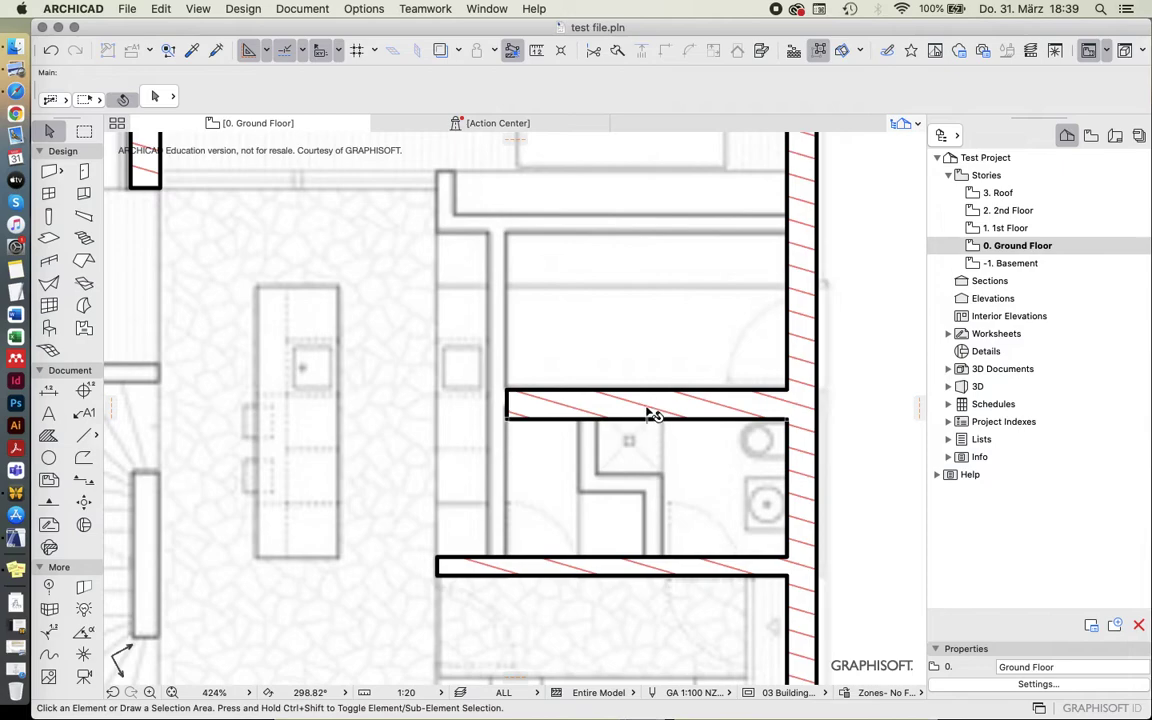
Inspect the lower and upper bathroom walls, then start a wall at the lower wall's corner.
alt+click(557, 560)
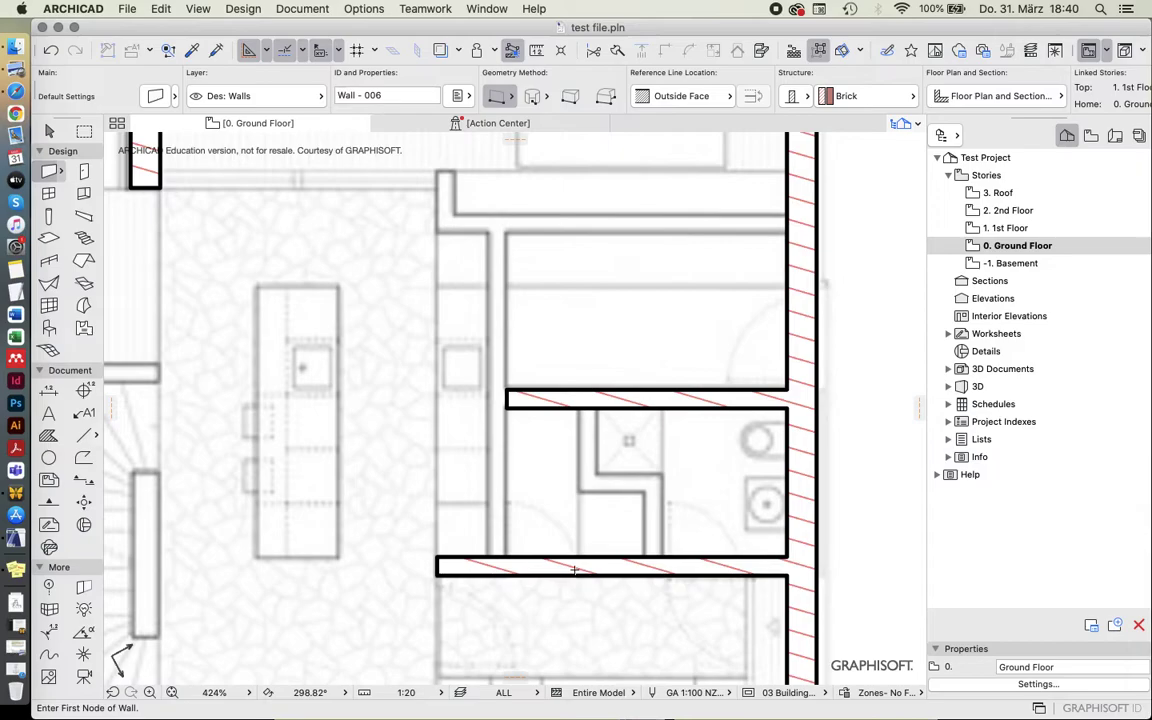
key(Escape)
click(481, 576)
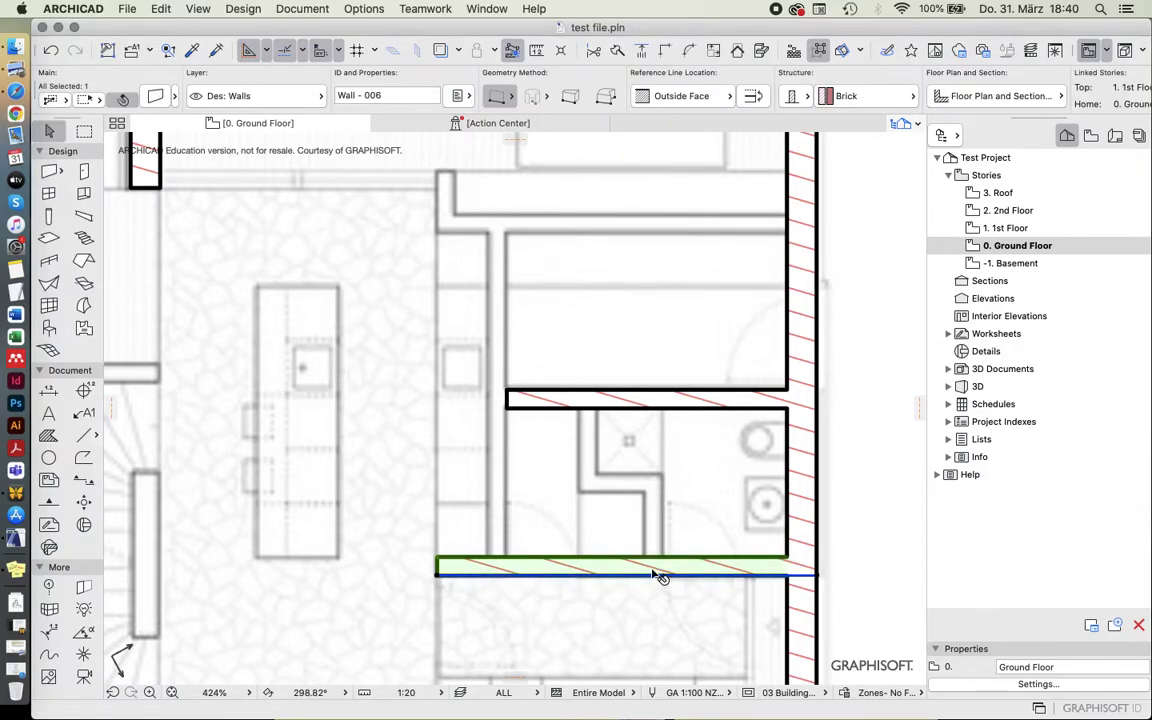
click(614, 403)
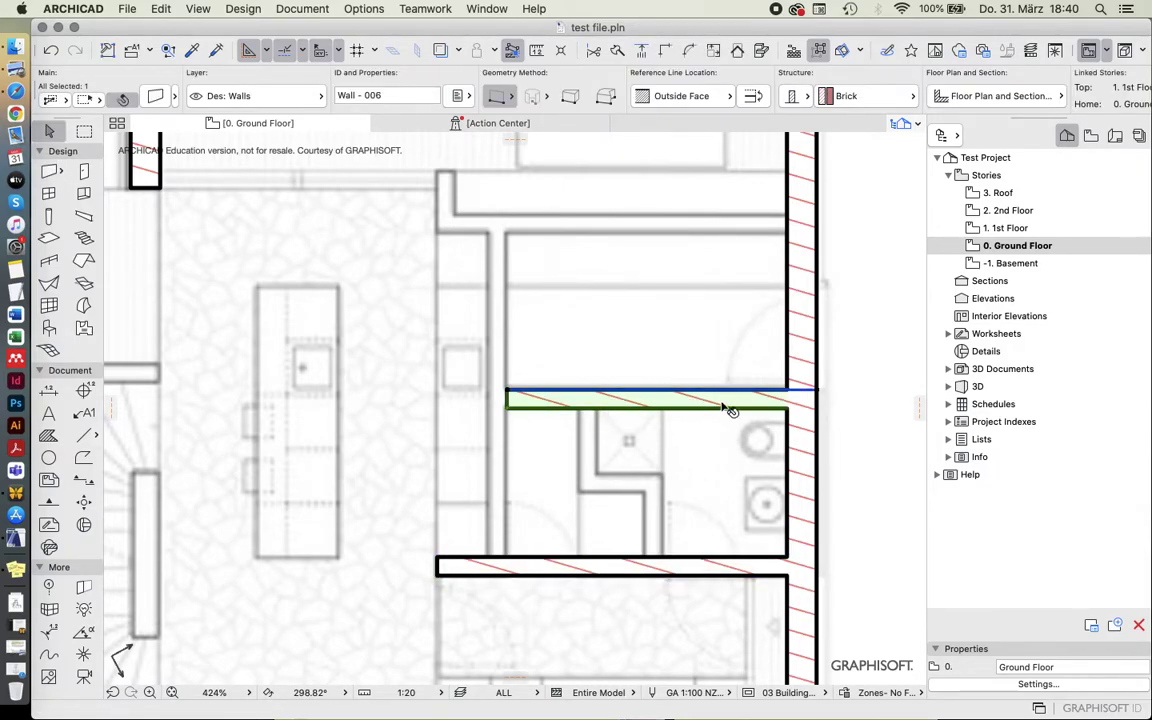
key(Escape)
scroll(745, 404, down, 5)
scroll(645, 450, up, 4)
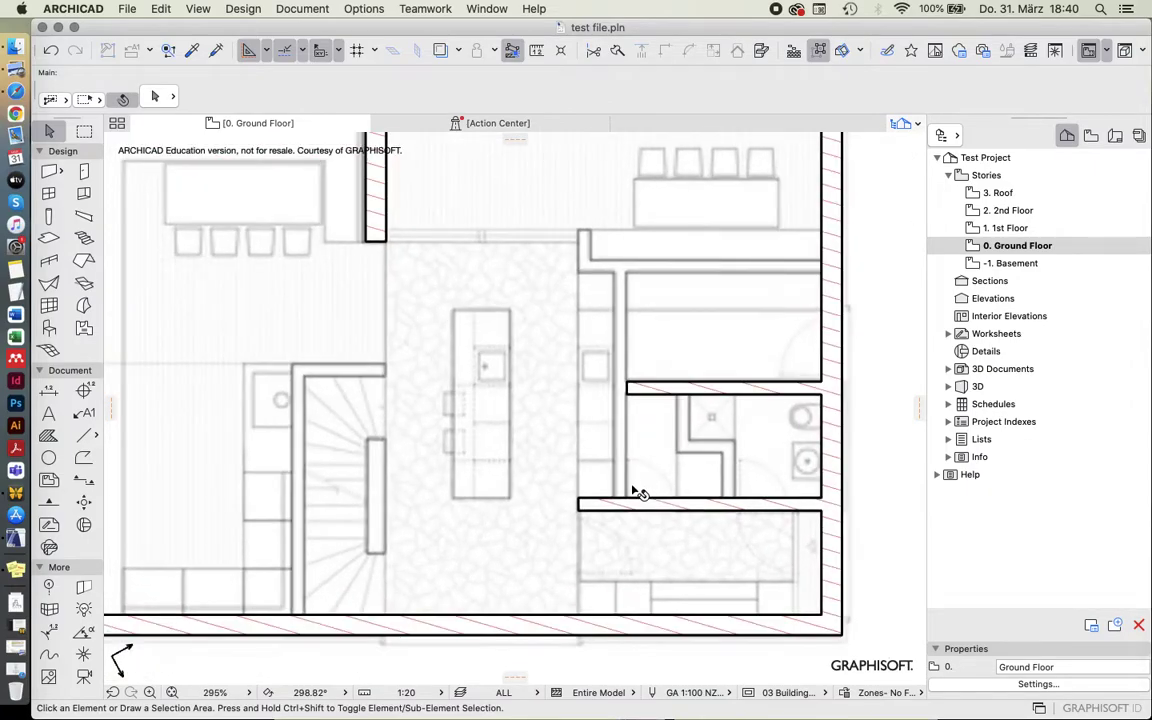
key(w)
click(612, 505)
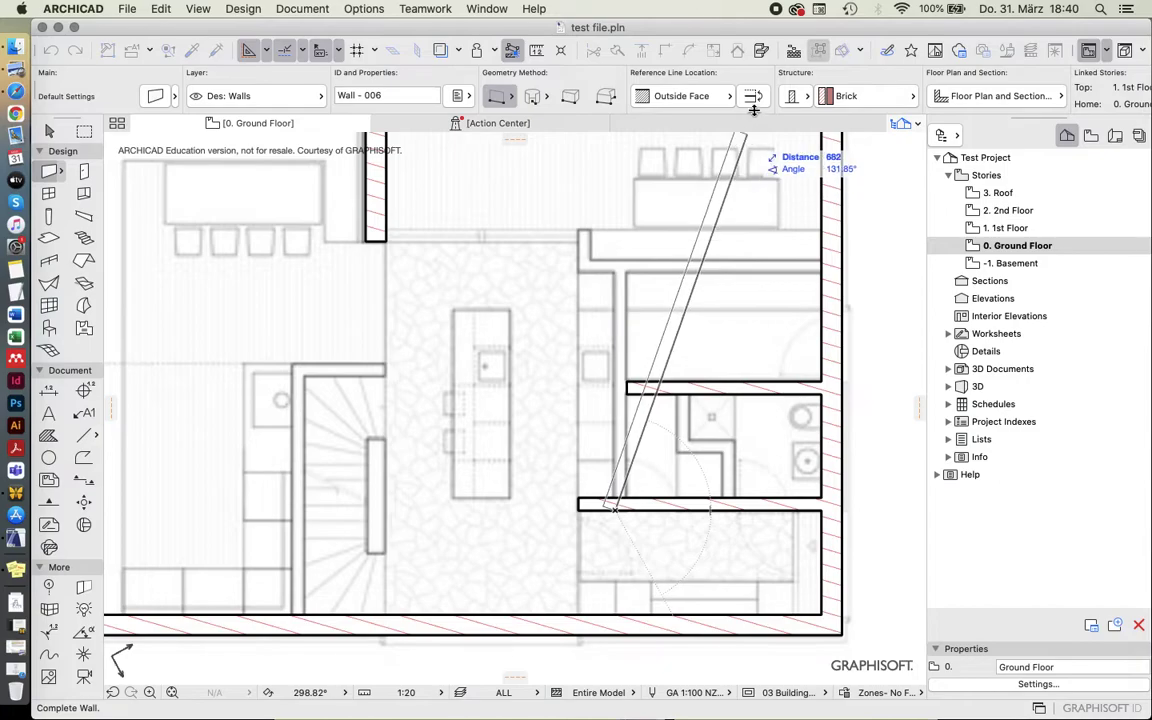
Set the reference line to Inside Face and finish the vertical wall near the corridor top.
click(725, 96)
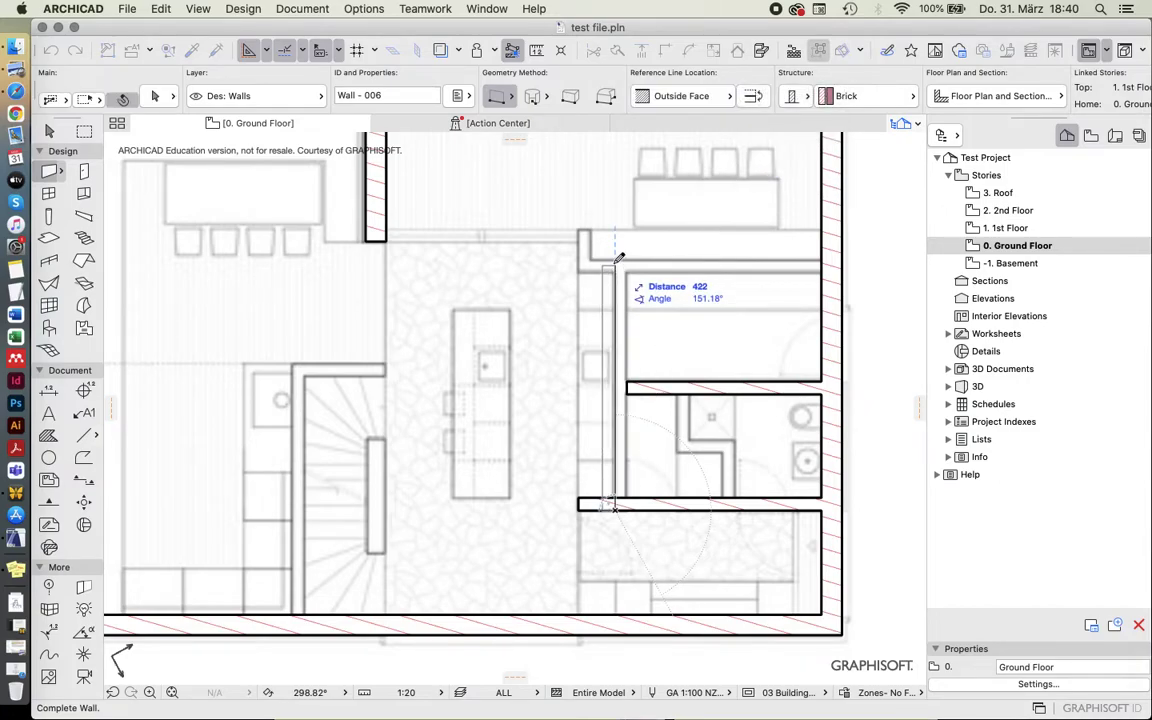
click(697, 99)
click(795, 140)
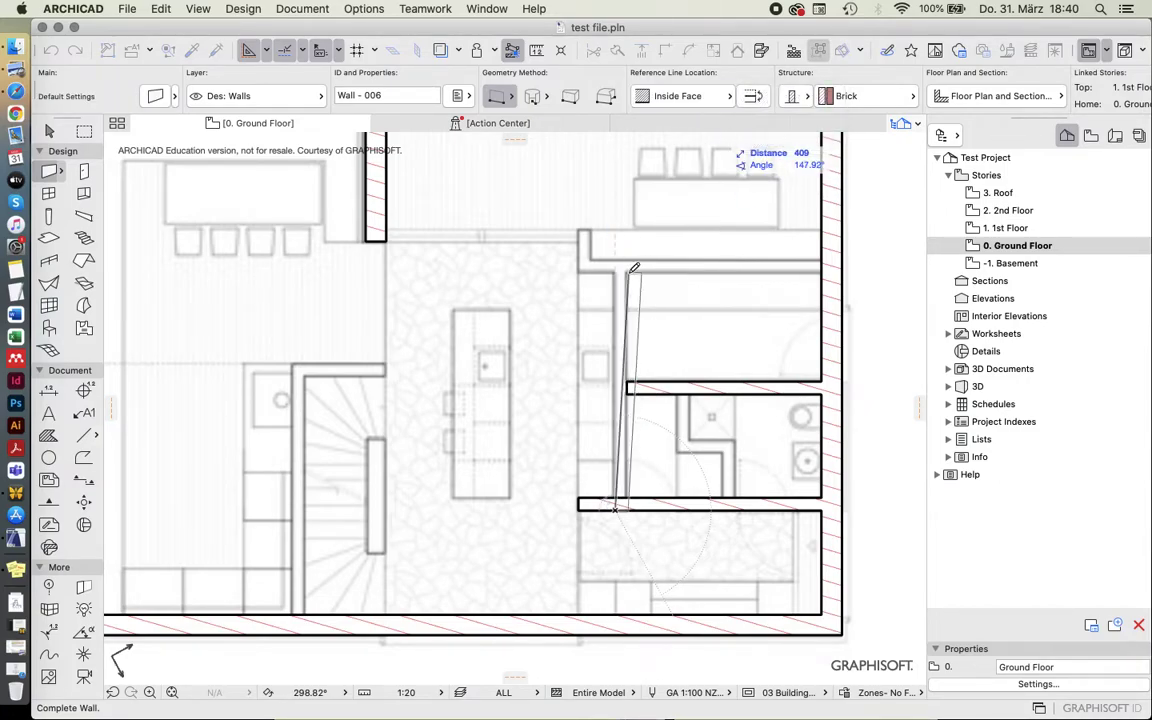
click(620, 256)
key(Escape)
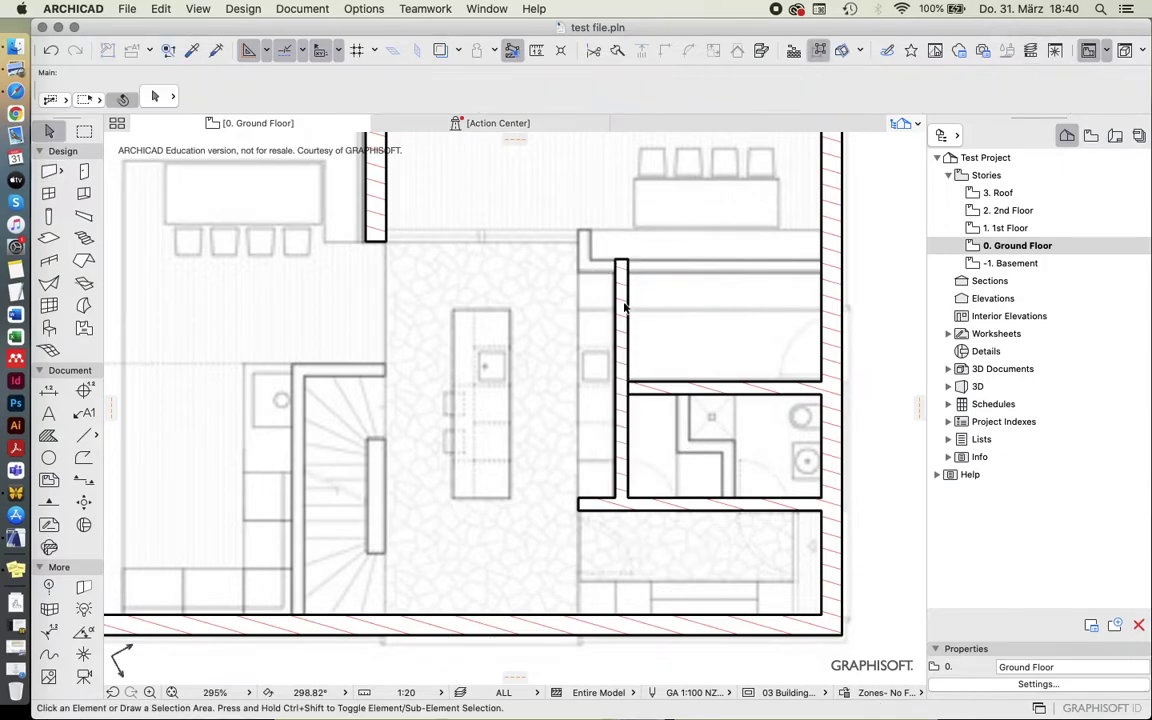
Check the new vertical wall's reference line and top end.
click(626, 262)
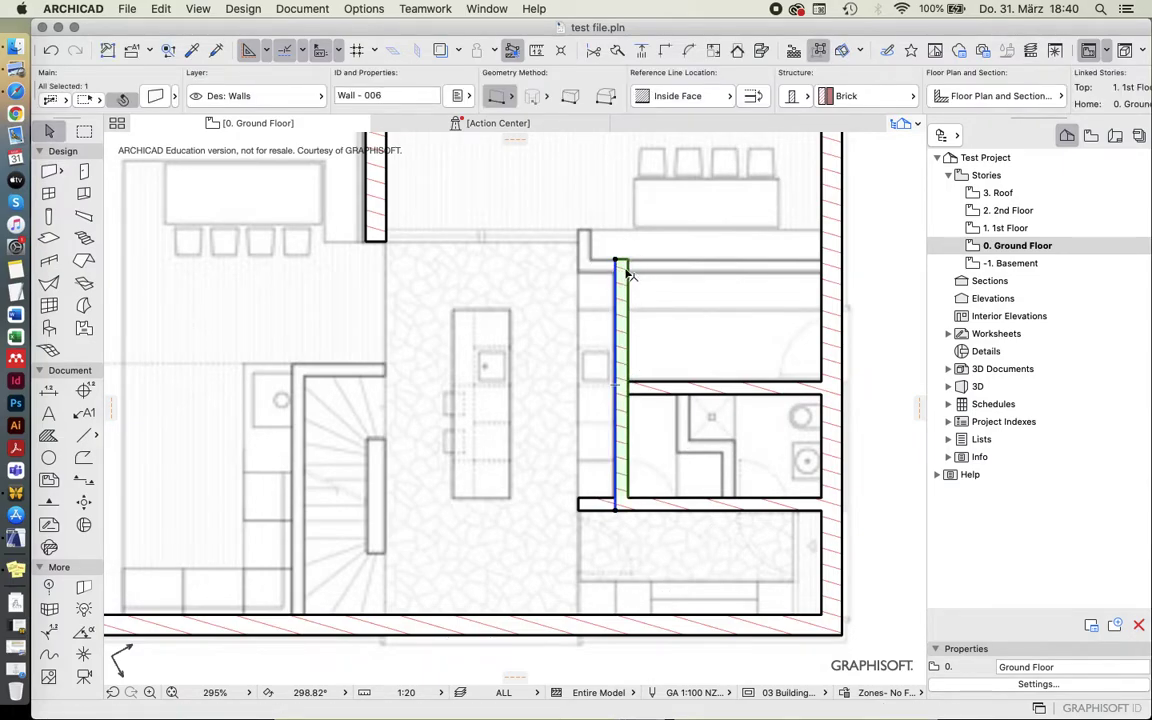
click(680, 96)
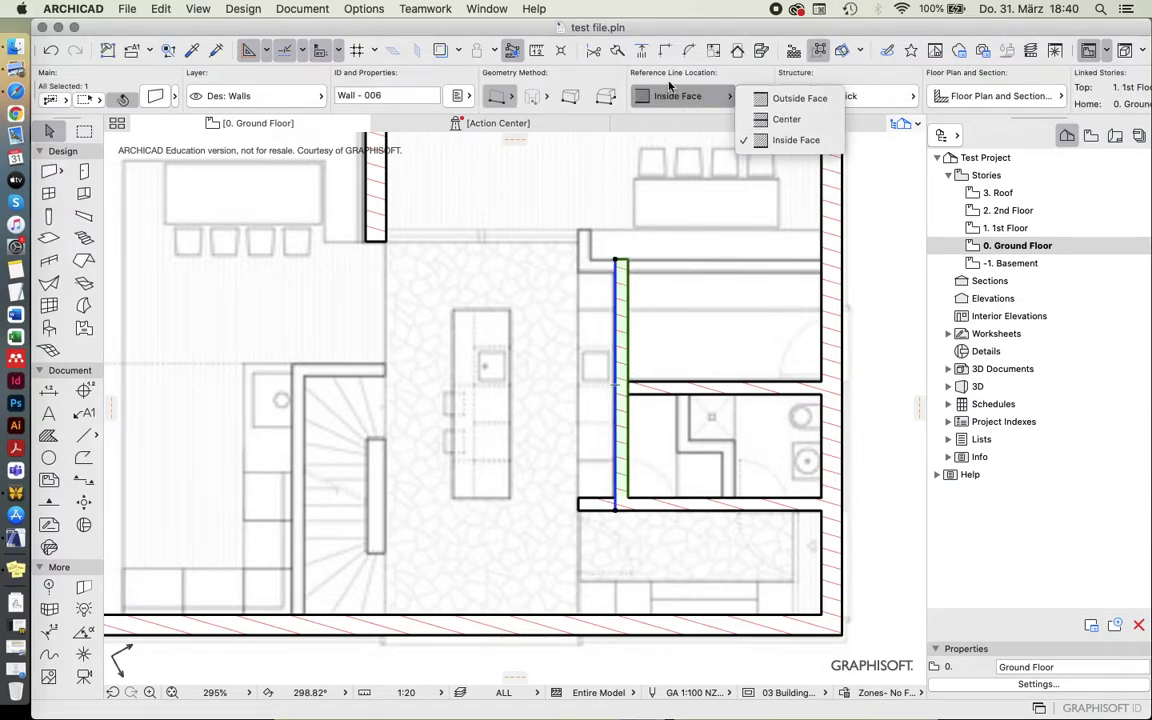
click(641, 138)
click(632, 429)
scroll(625, 429, up, 2)
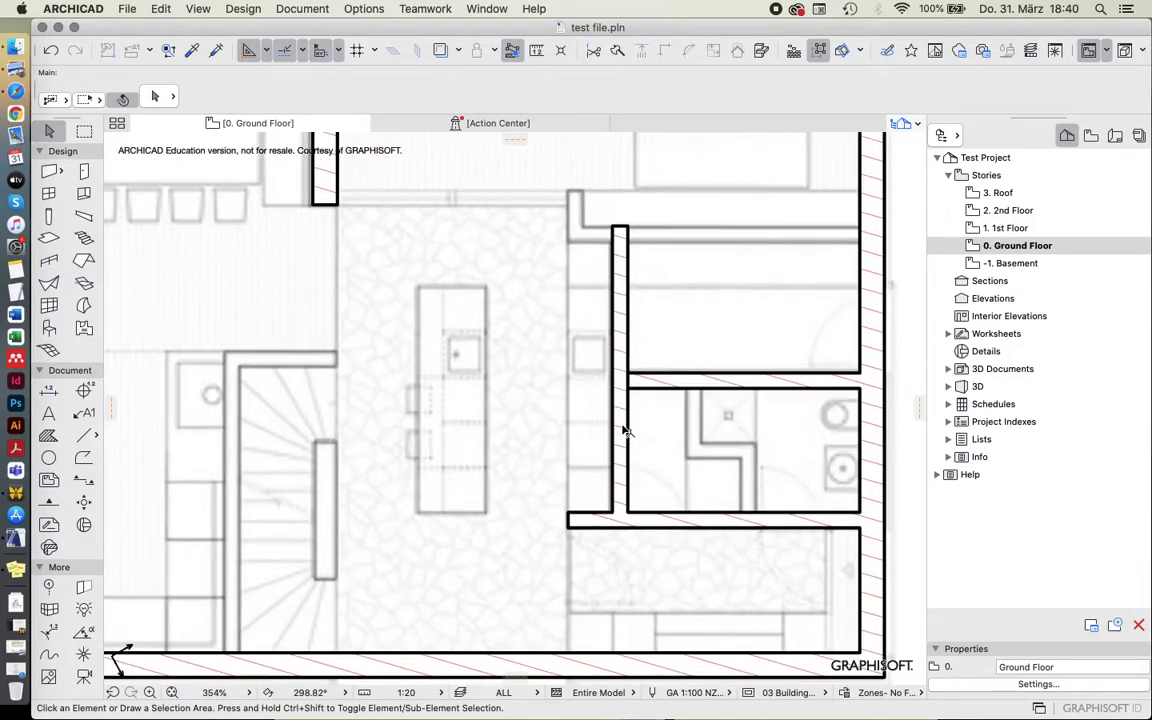
click(624, 255)
click(612, 229)
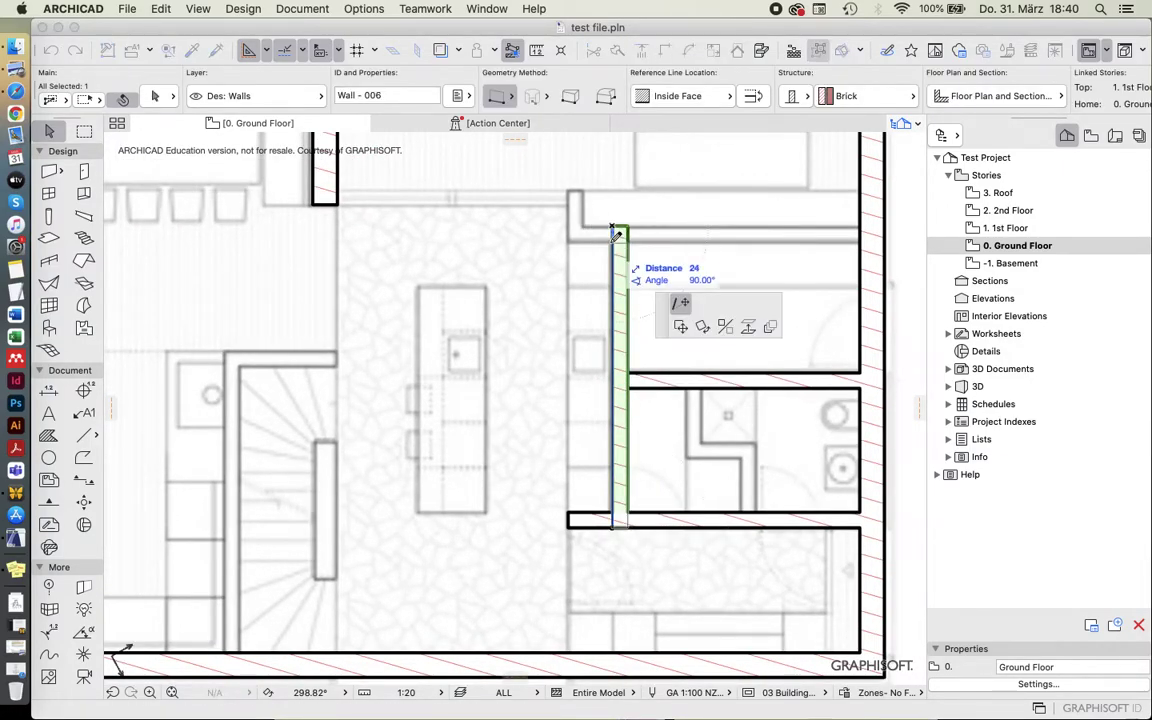
key(Escape)
key(Escape)
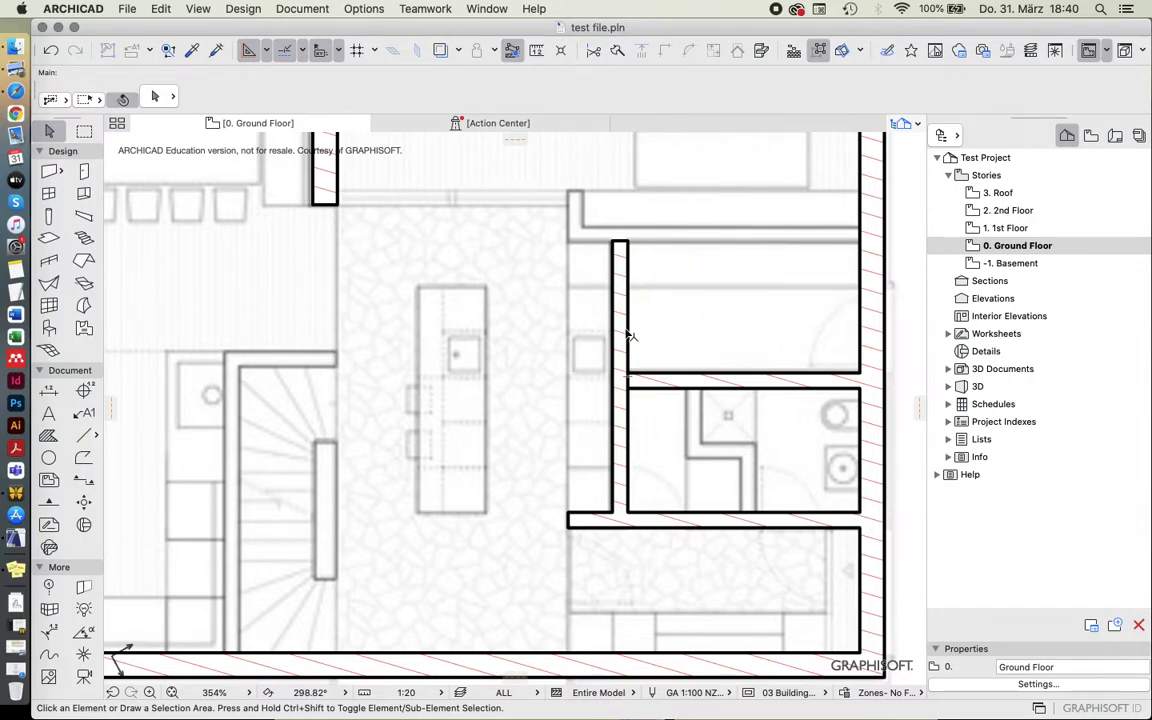
Extend the upper bathroom wall's left end to meet the vertical wall.
scroll(774, 357, up, 3)
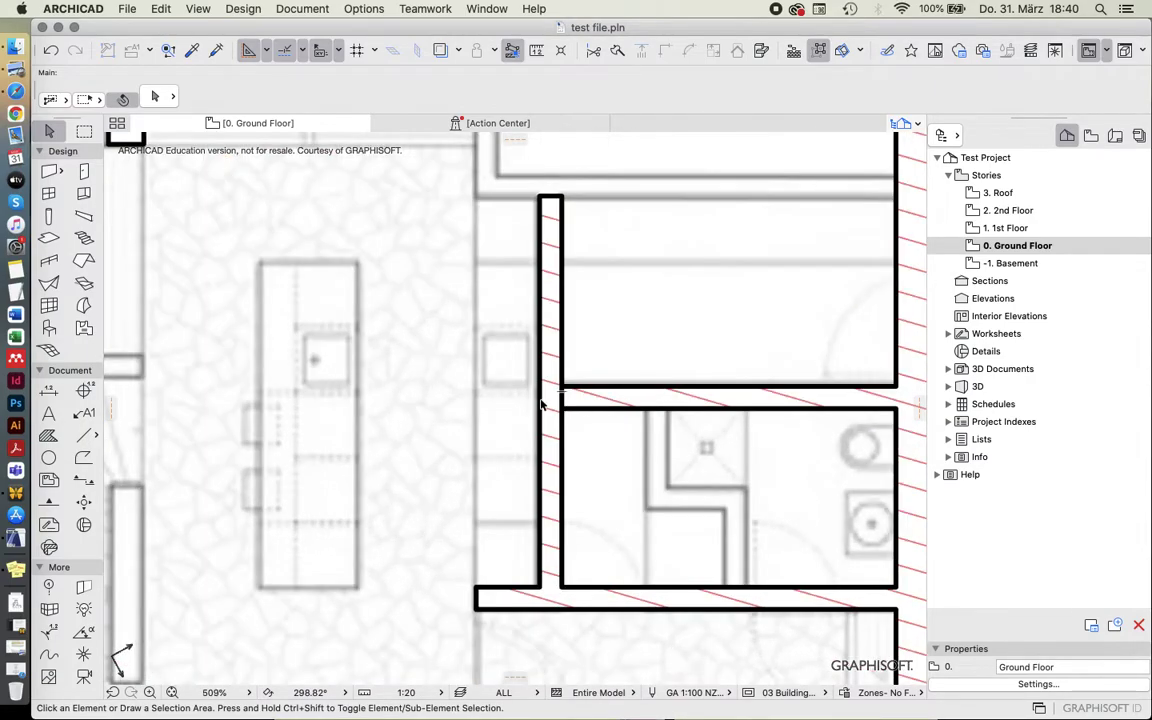
click(548, 460)
scroll(540, 462, down, 3)
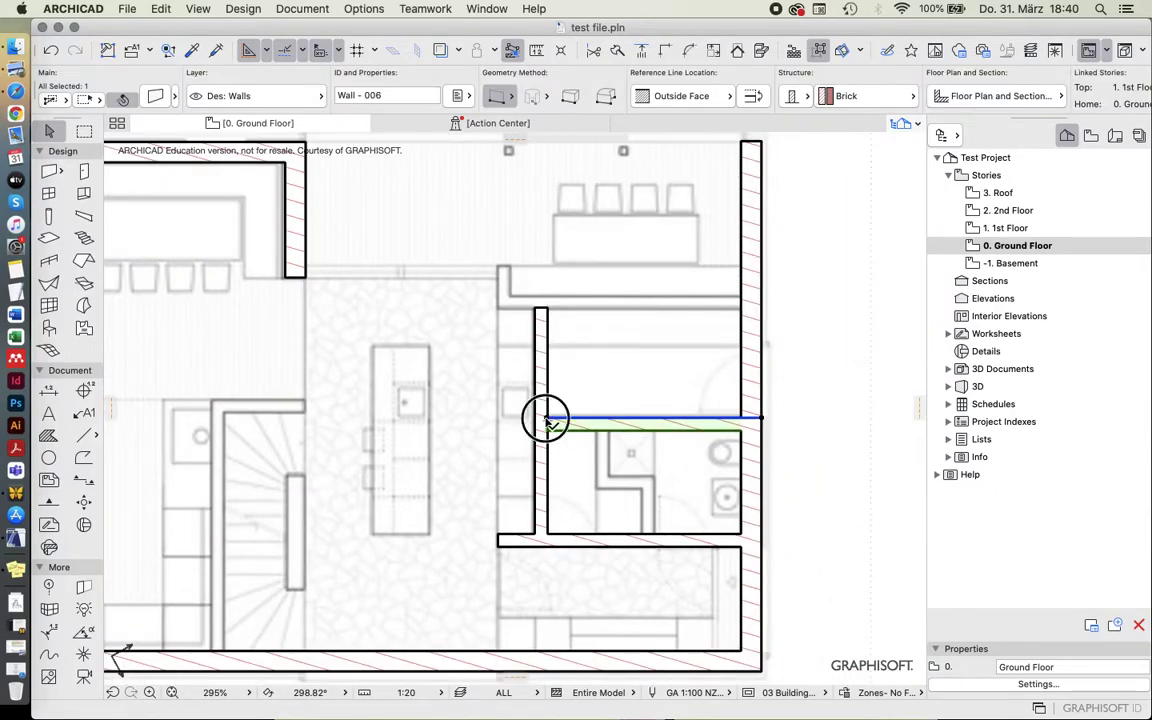
click(548, 417)
click(540, 420)
scroll(538, 440, up, 2)
click(535, 386)
click(700, 403)
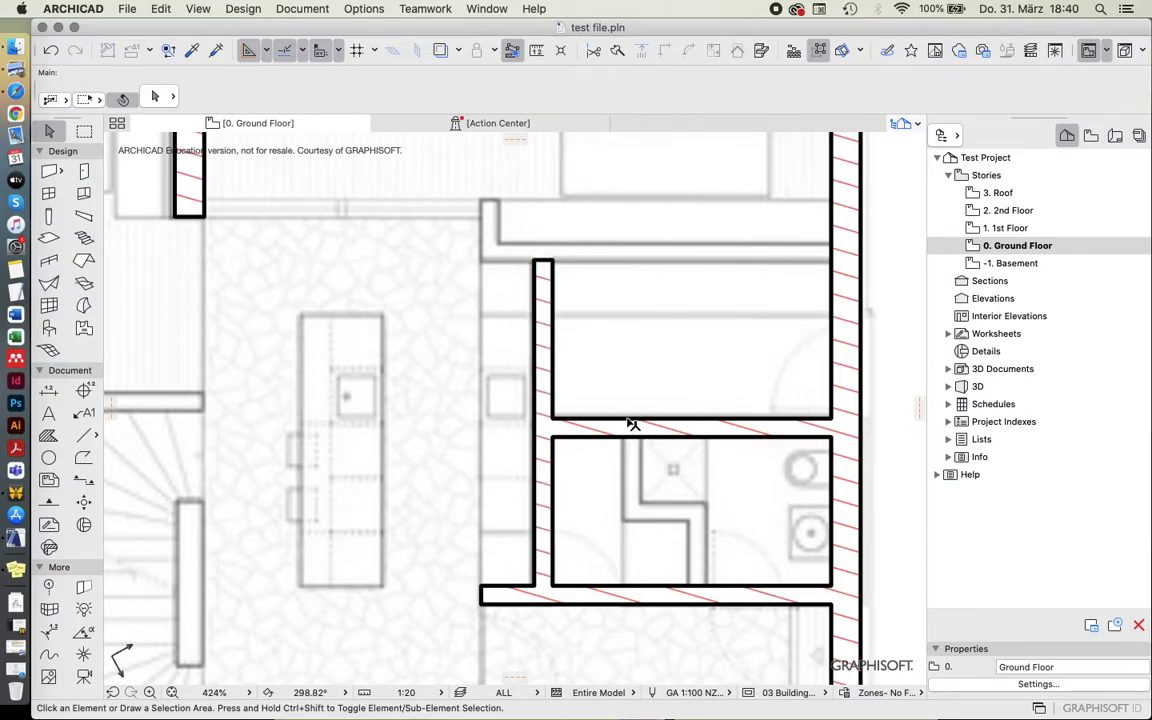
Zoom out to view the whole floor plan.
scroll(617, 423, down, 4)
scroll(771, 545, up, 1)
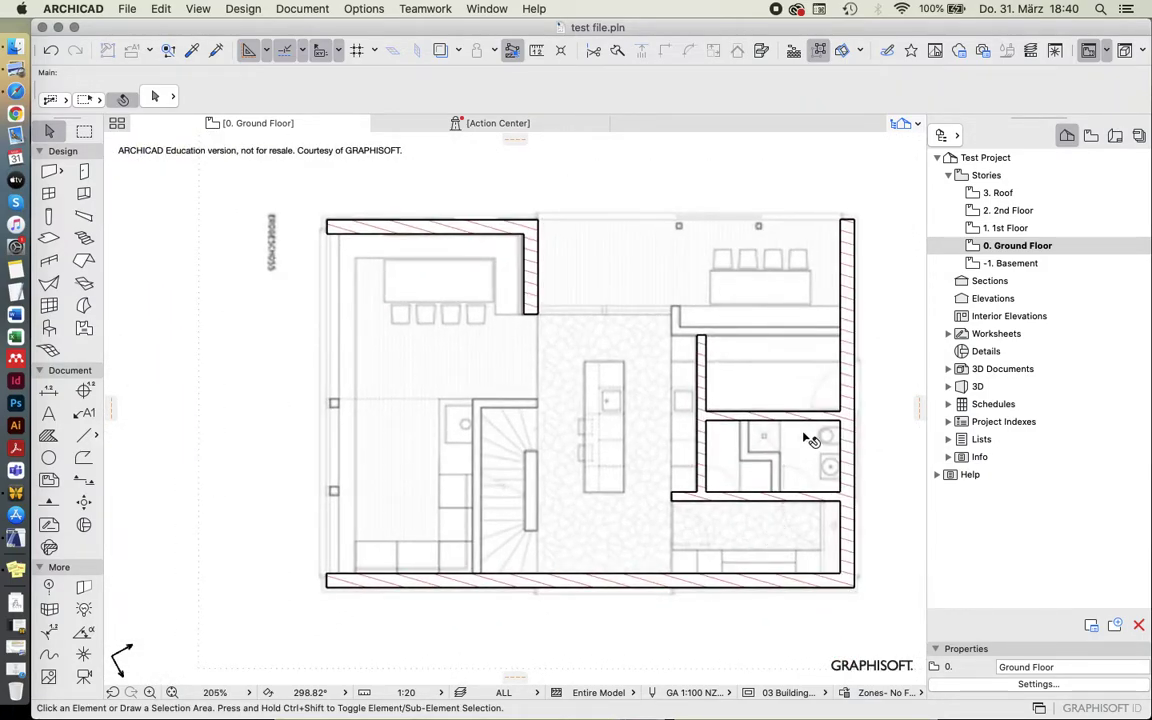
scroll(826, 406, up, 2)
scroll(750, 458, down, 2)
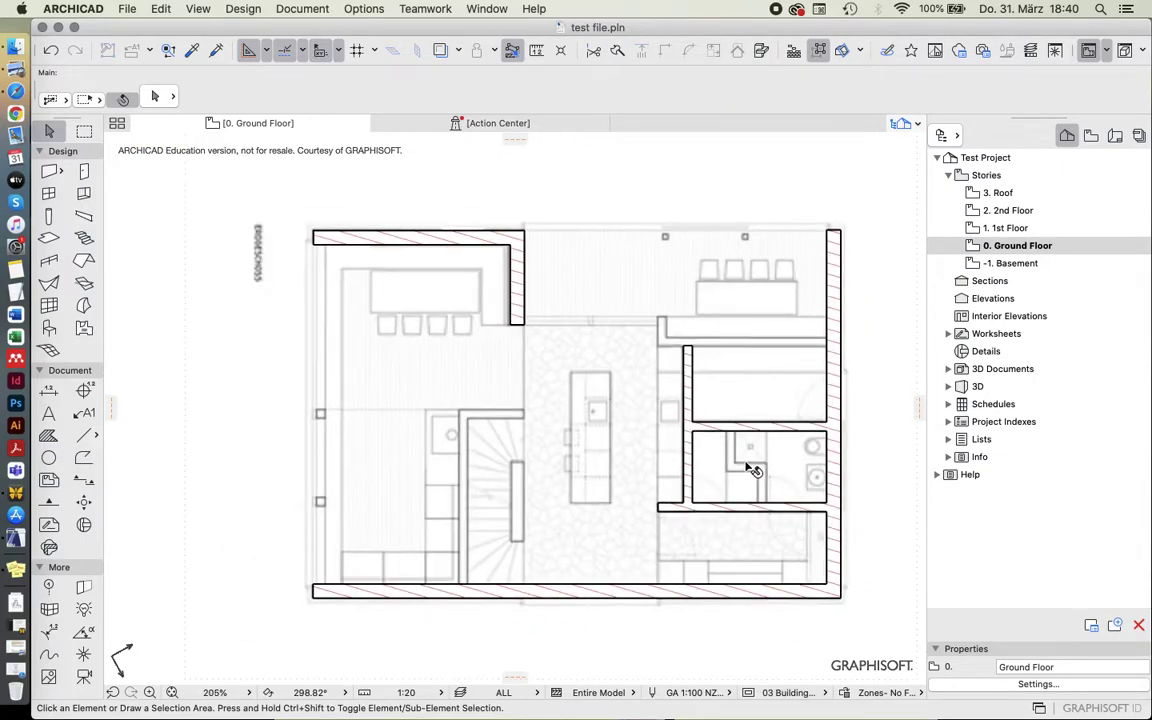
scroll(653, 334, up, 2)
scroll(648, 281, down, 2)
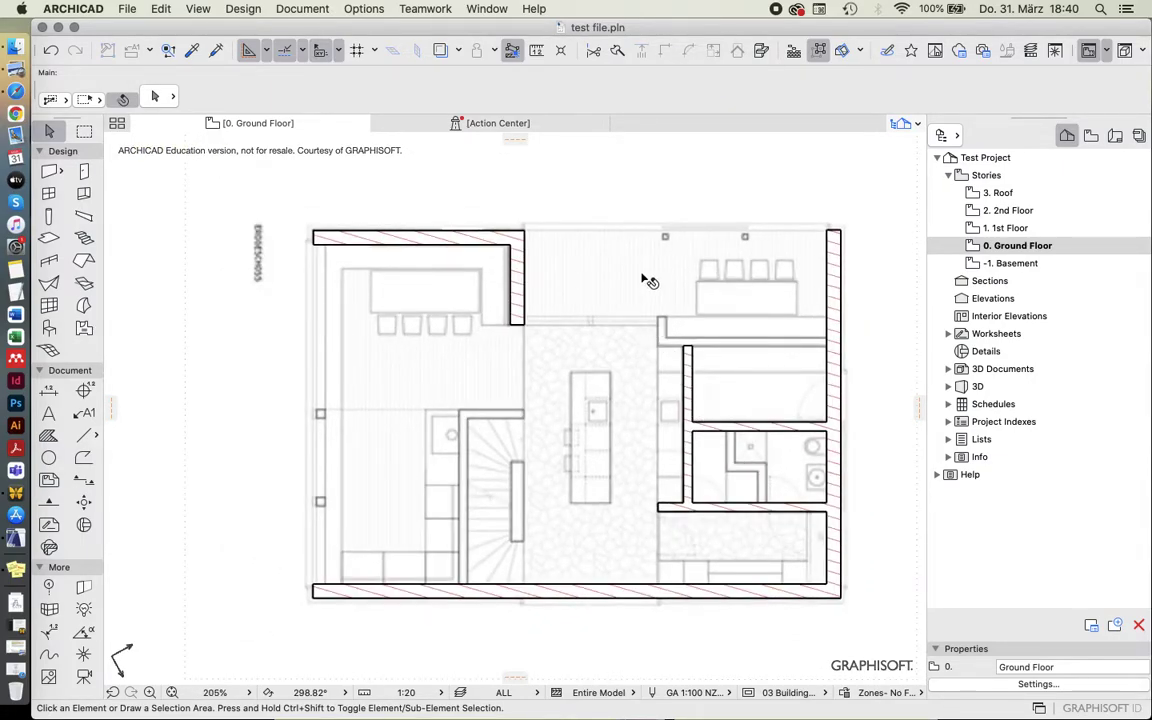